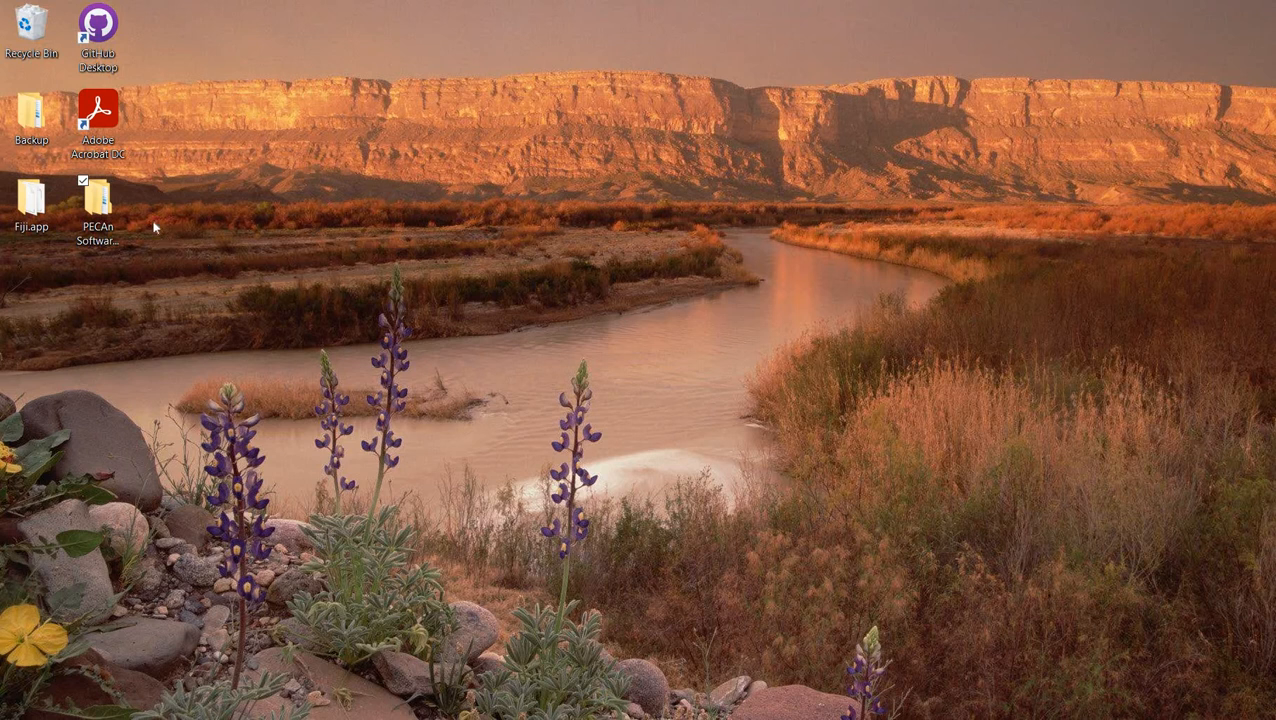
Open the Sample Data folder inside PECAn Software Materials and move its window clear of the desktop icons.
double_click(110, 208)
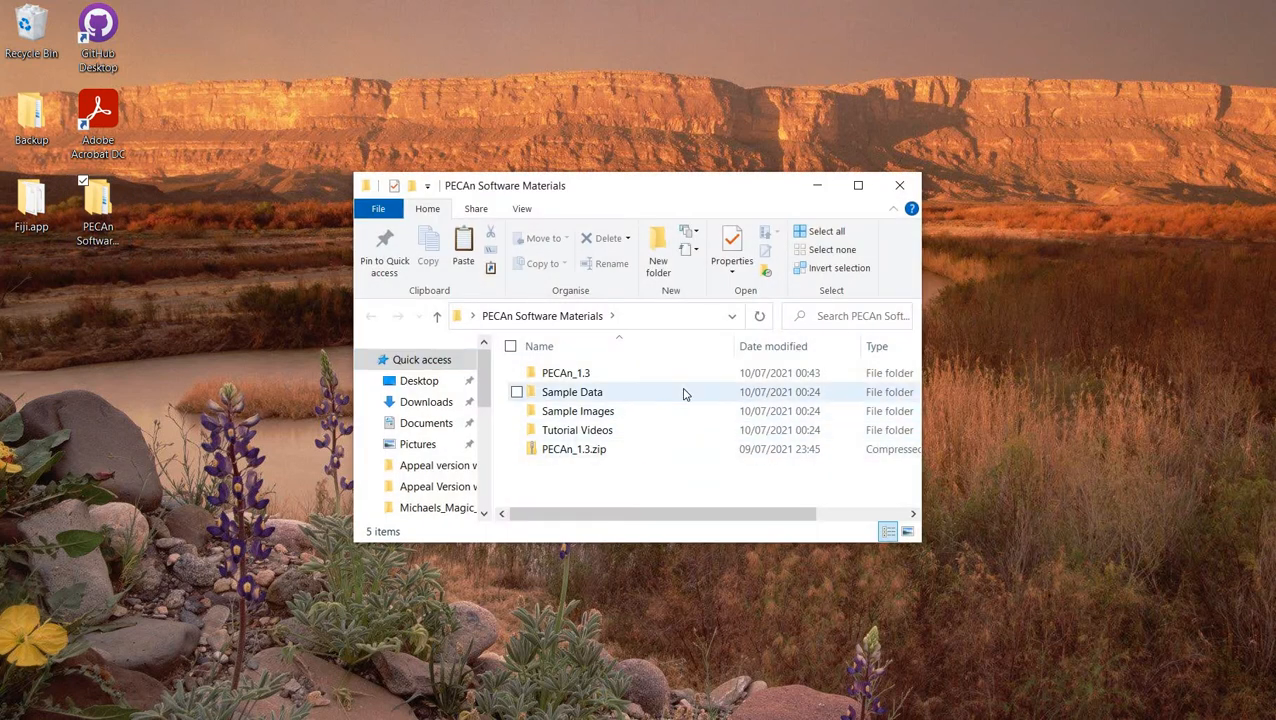
double_click(655, 391)
left_click_drag(604, 185, 724, 118)
Launch Fiji by running ImageJ-win64.exe from the Fiji.app folder on the desktop.
double_click(33, 199)
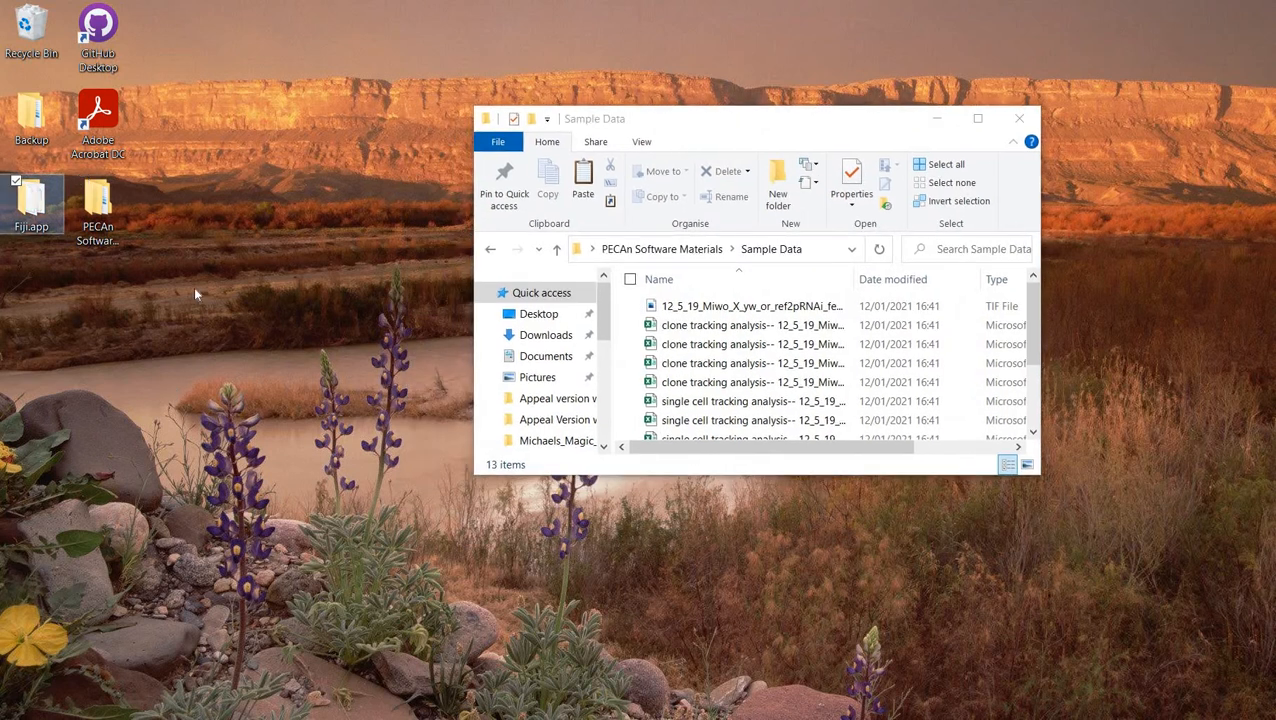
scroll(608, 445, "down", 3)
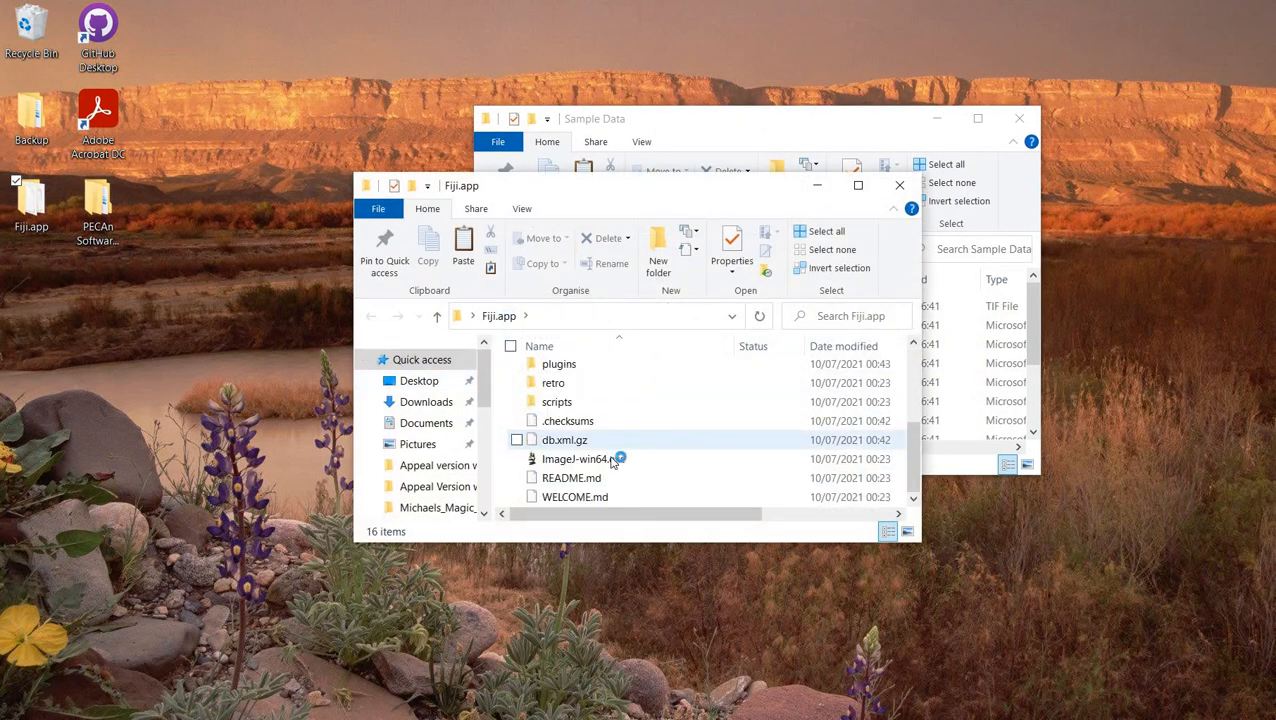
double_click(590, 459)
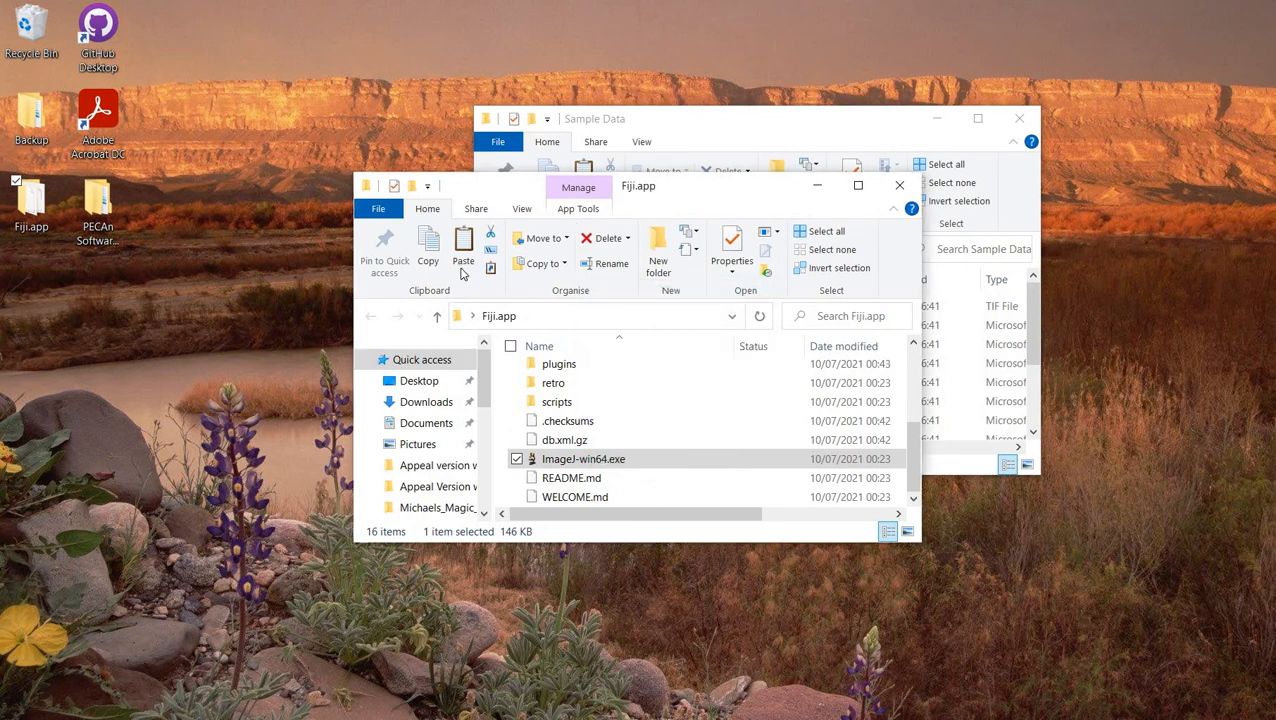
Move the folder windows out of the way and open the 12_5_19_Miwo_X_yw_or_ref2pRNAi TIF from Sample Data in Fiji.
left_click_drag(746, 193, 454, 270)
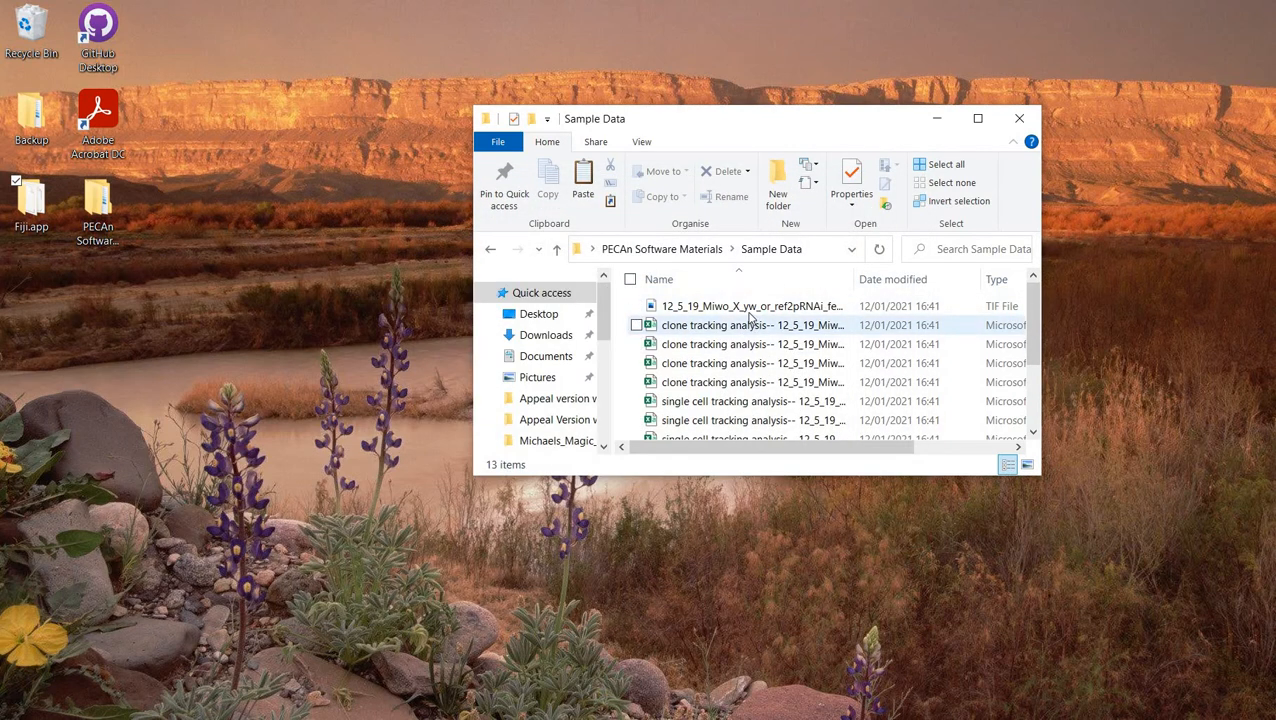
left_click_drag(750, 124, 960, 144)
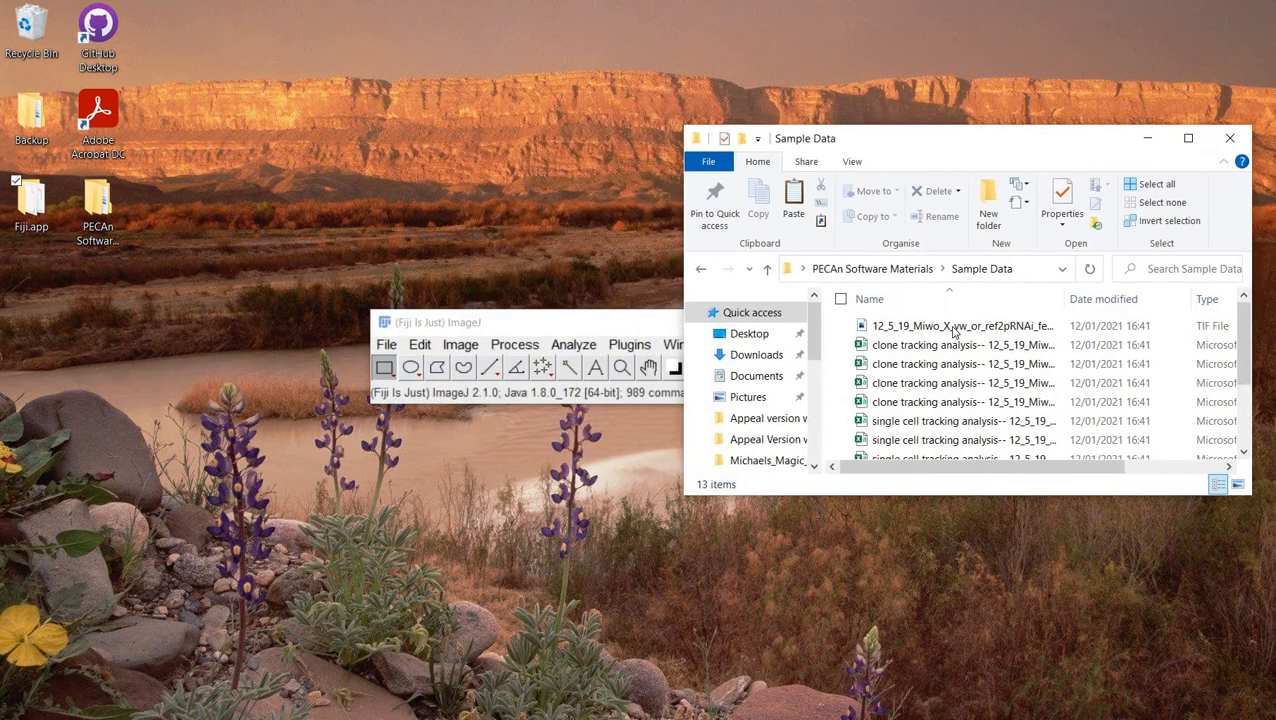
left_click_drag(960, 328, 590, 358)
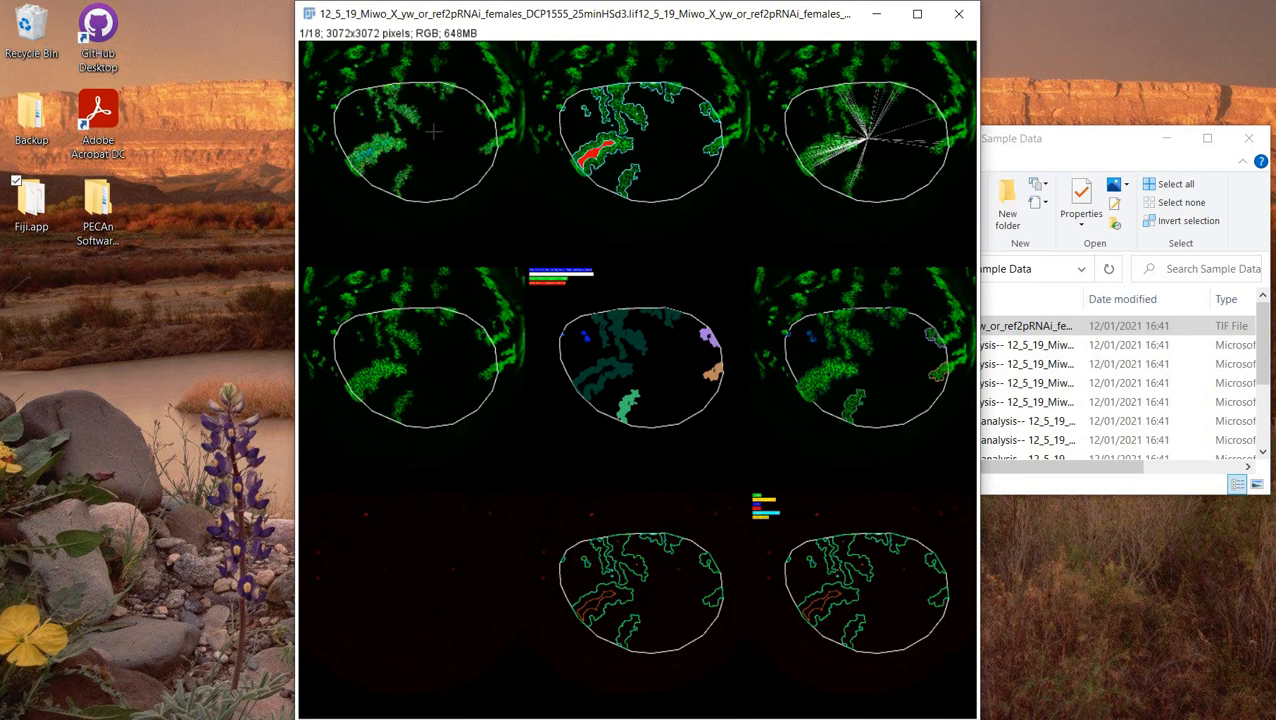
Examine the cell markers on the green clones in the first panel of slice 1 up close.
scroll(442, 168, "up", 3)
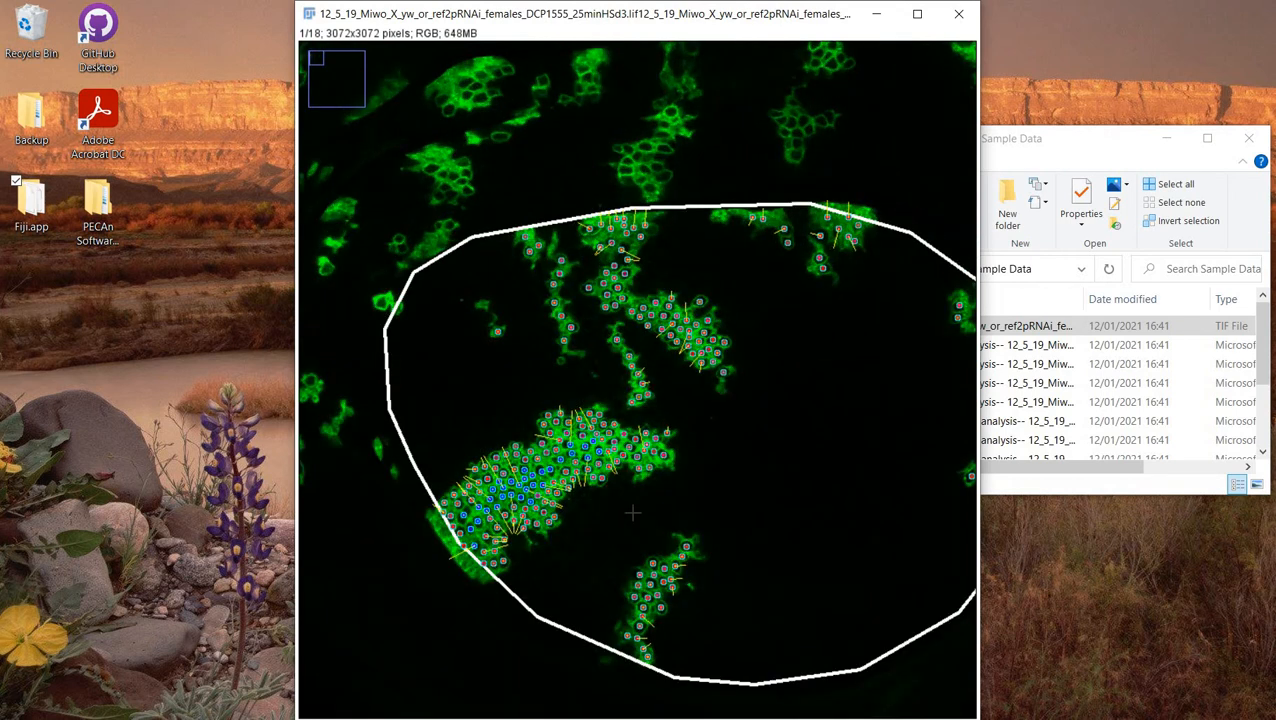
scroll(632, 513, "up", 1)
scroll(458, 234, "up", 1)
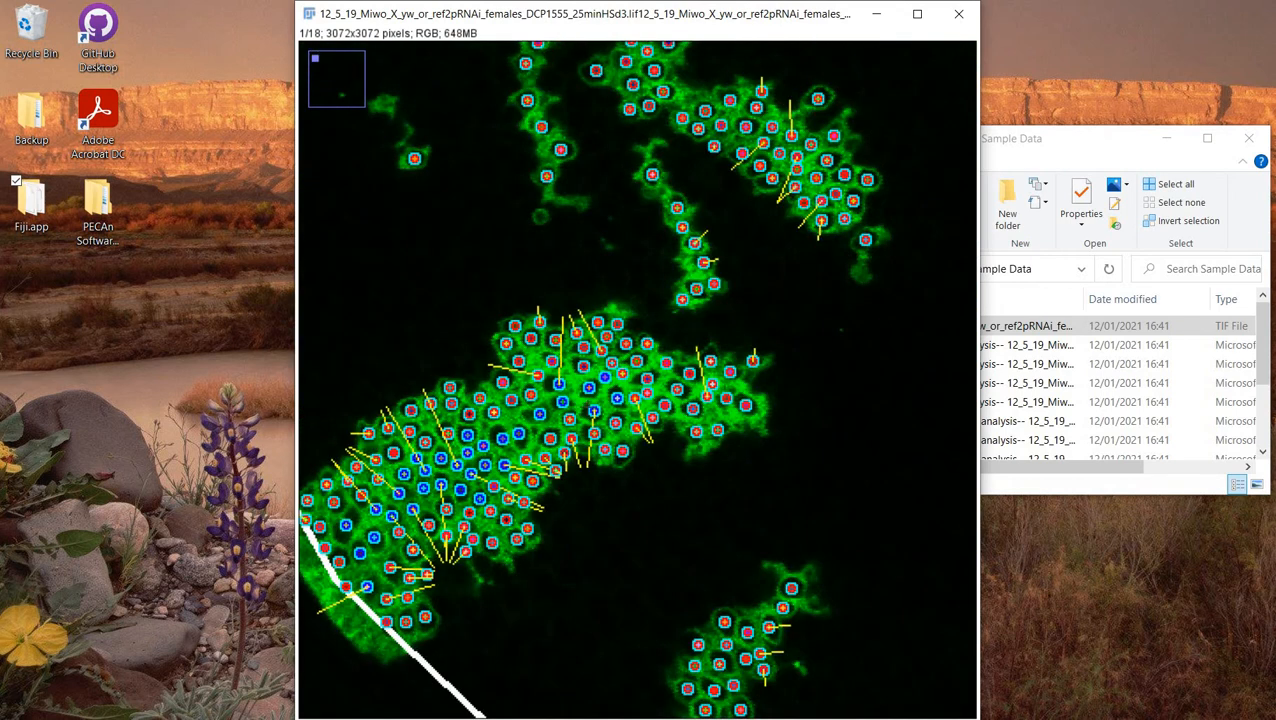
Arrange the image window and the ImageJ main window side by side so that both are fully accessible.
left_click_drag(711, 10, 464, 62)
left_click_drag(420, 102, 422, 86)
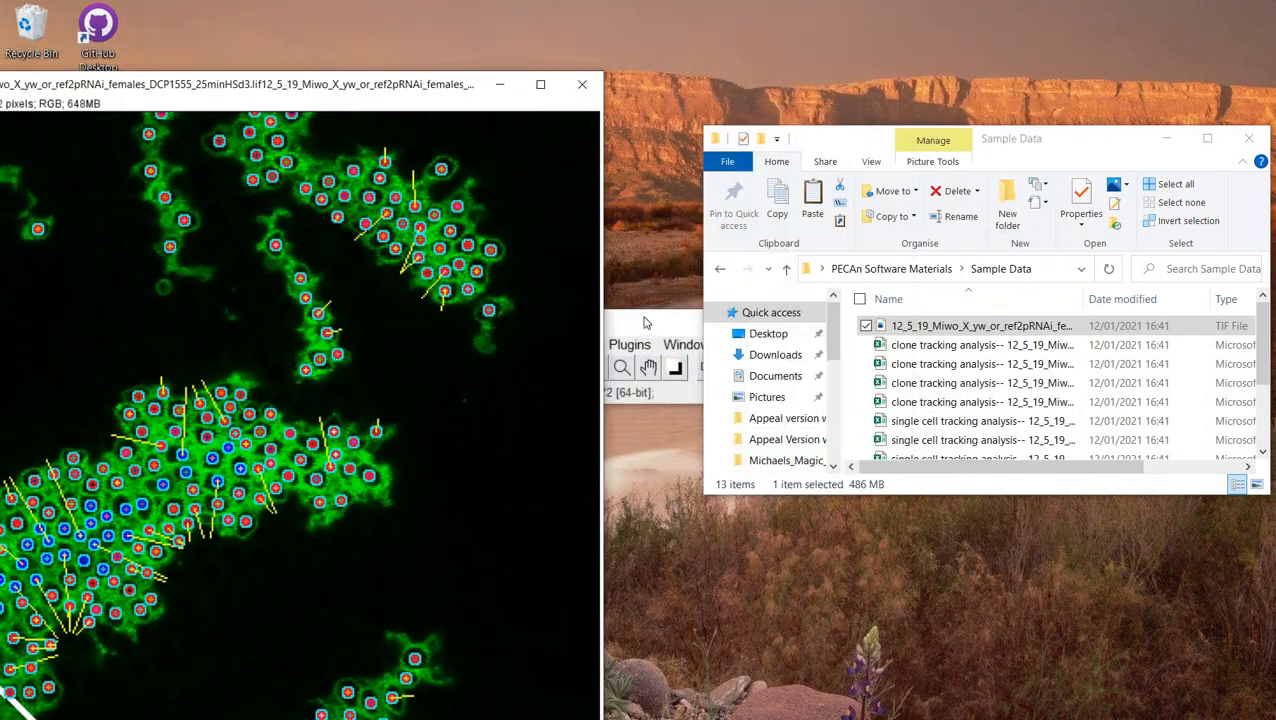
left_click_drag(644, 317, 1004, 121)
left_click_drag(477, 73, 653, 23)
key("space")
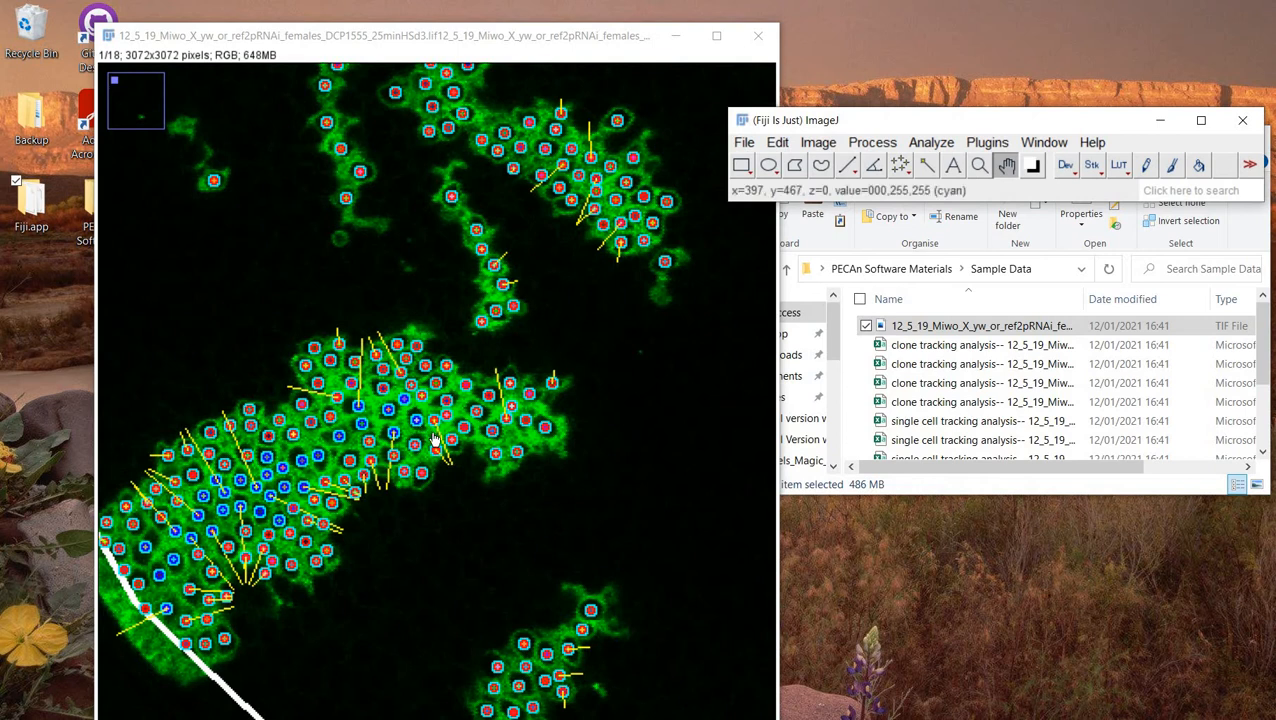
Compare the colored cell tracking marks between slices 1 and 2 at high magnification to follow individual cells.
scroll(421, 428, "up", 3)
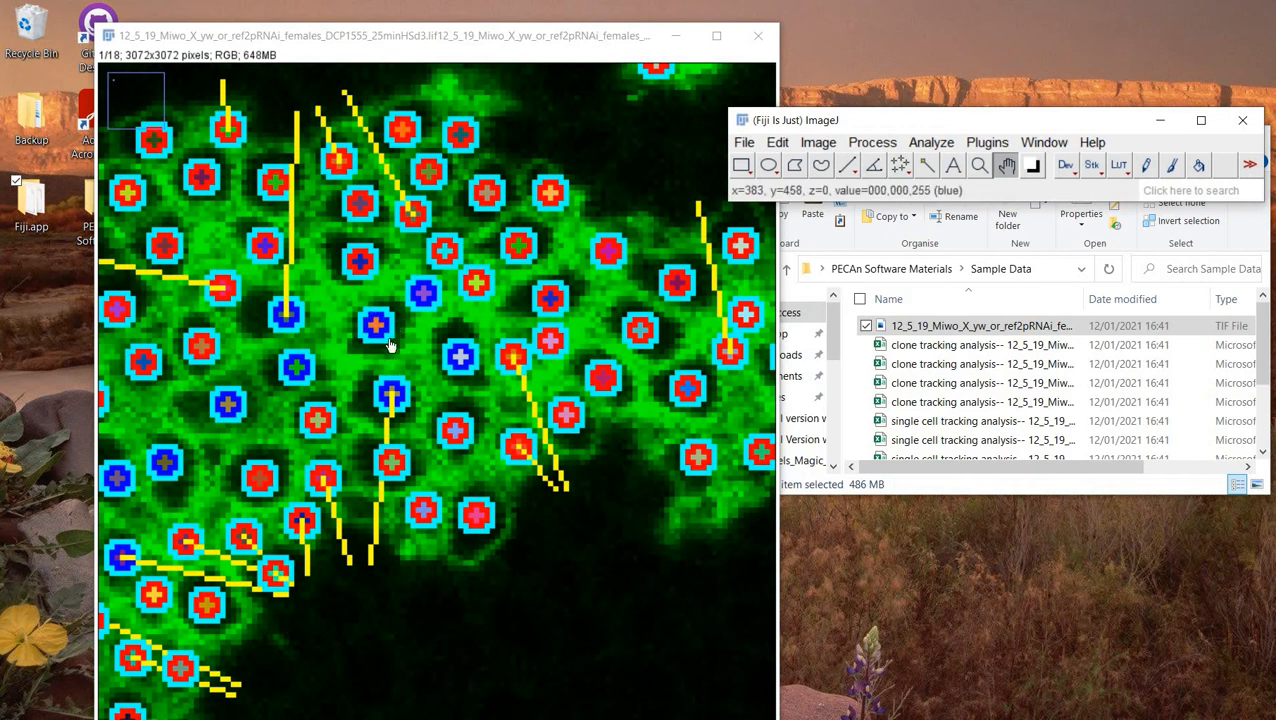
scroll(388, 338, "up", 1)
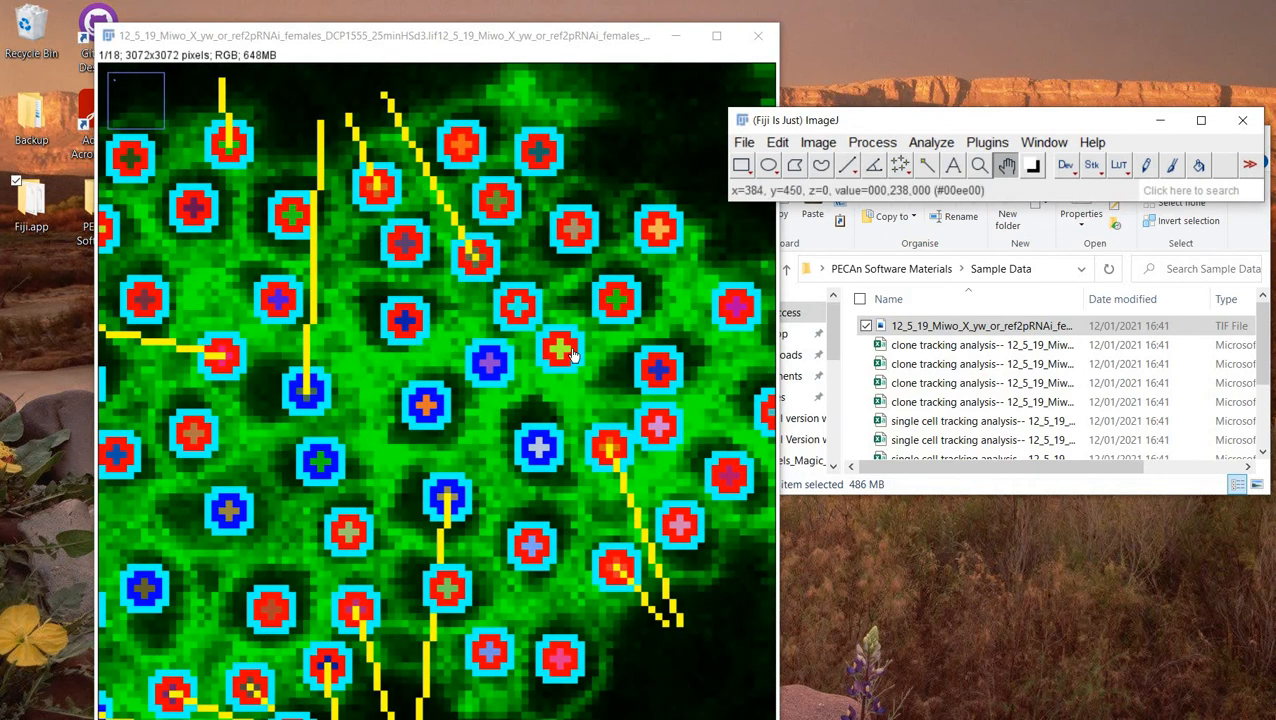
scroll(571, 352, "down", 1)
scroll(547, 418, "up", 1)
scroll(541, 459, "down", 1)
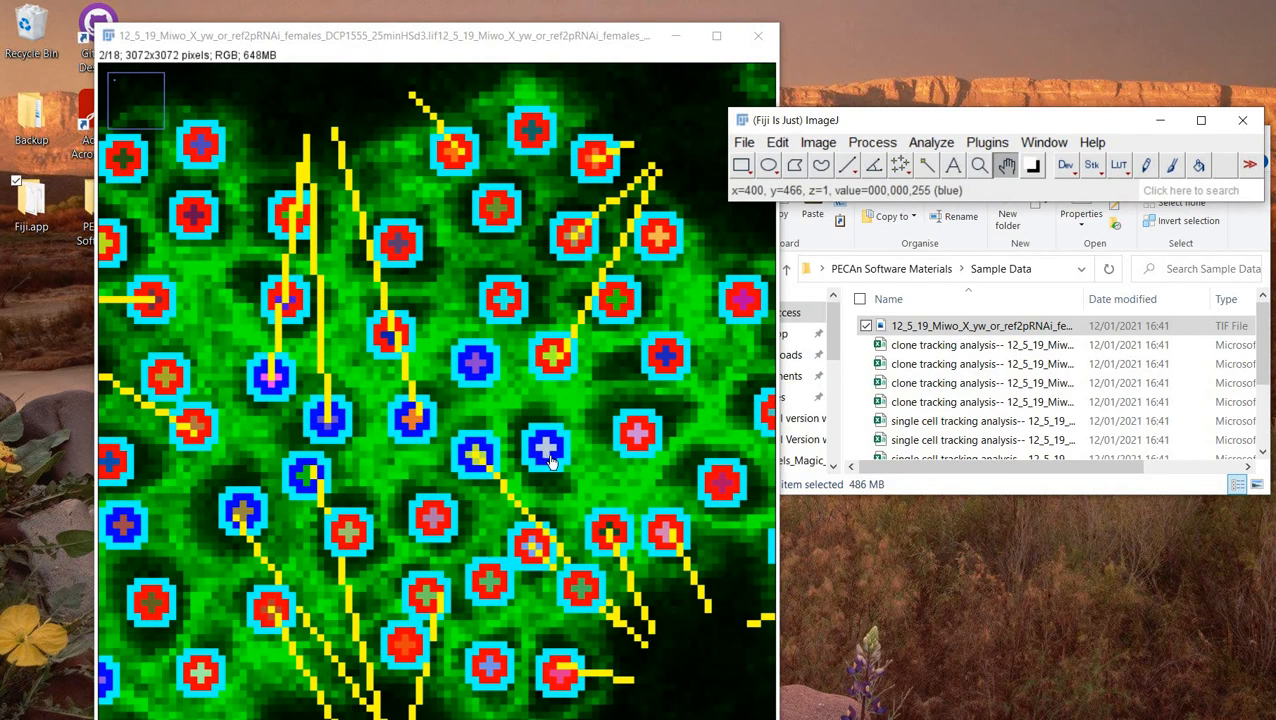
scroll(551, 461, "up", 1)
scroll(544, 459, "down", 2)
scroll(538, 456, "up", 1)
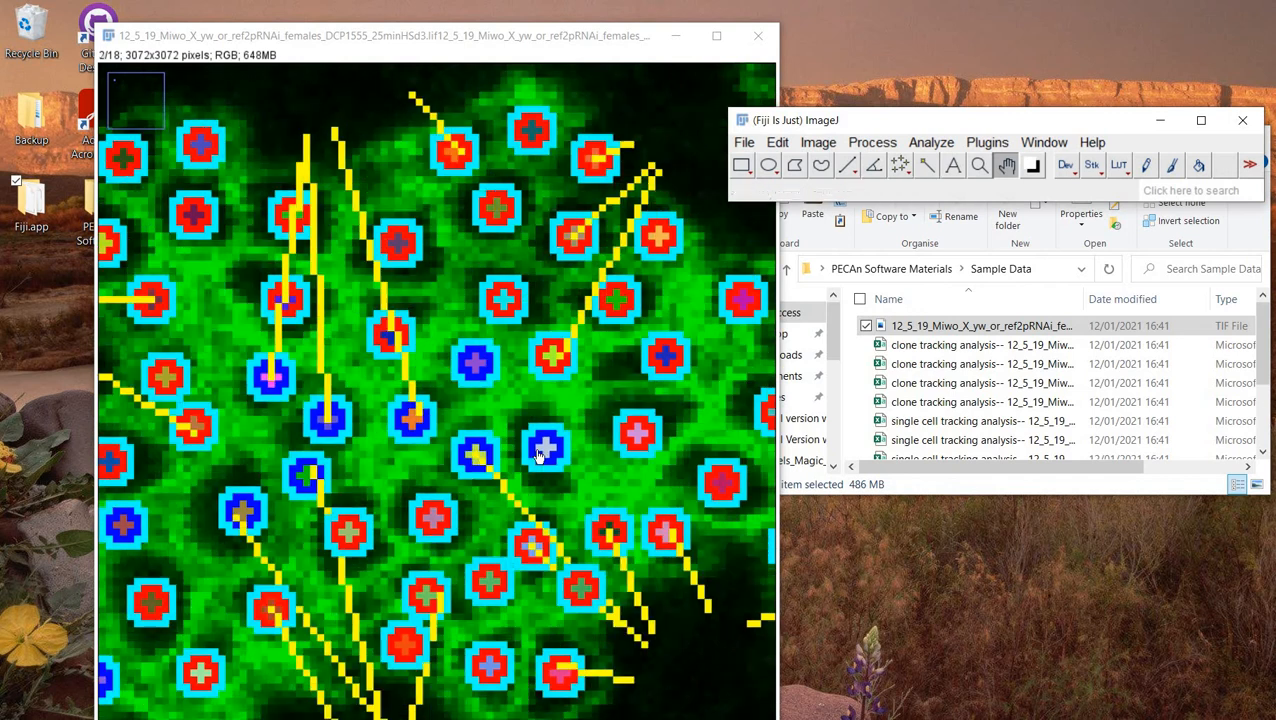
scroll(538, 456, "up", 1)
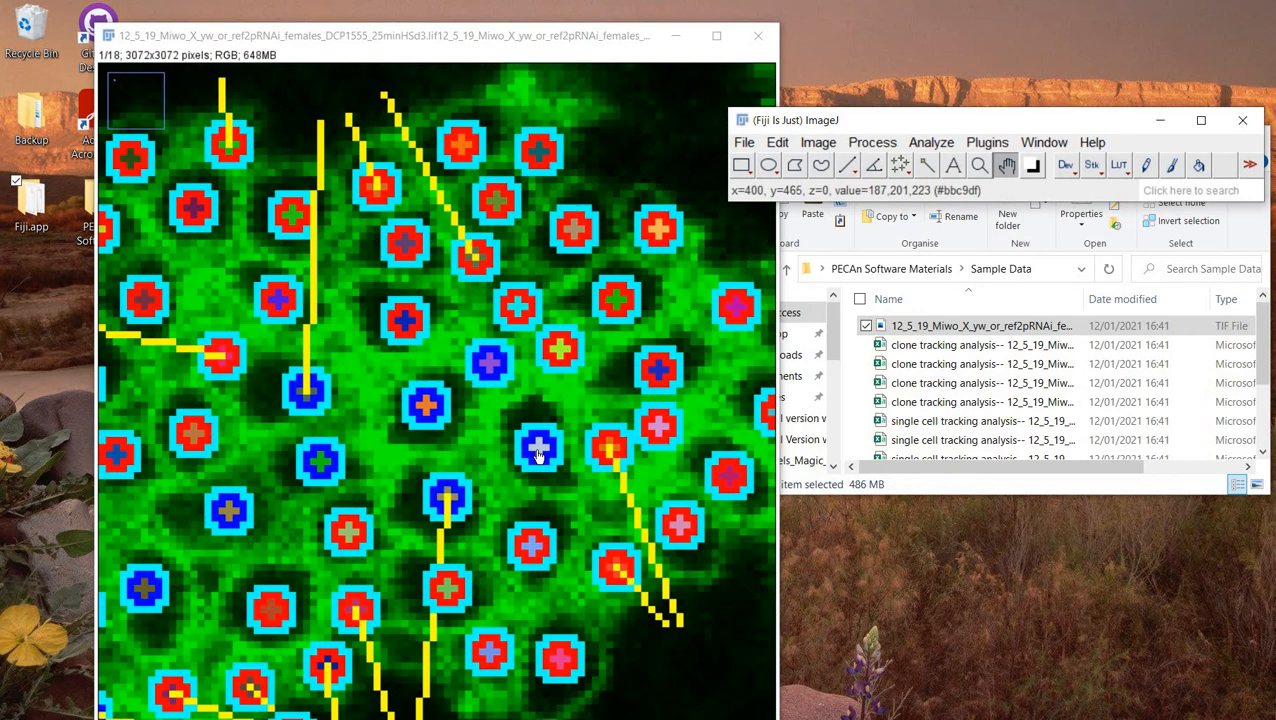
scroll(538, 456, "down", 2)
scroll(533, 438, "up", 1)
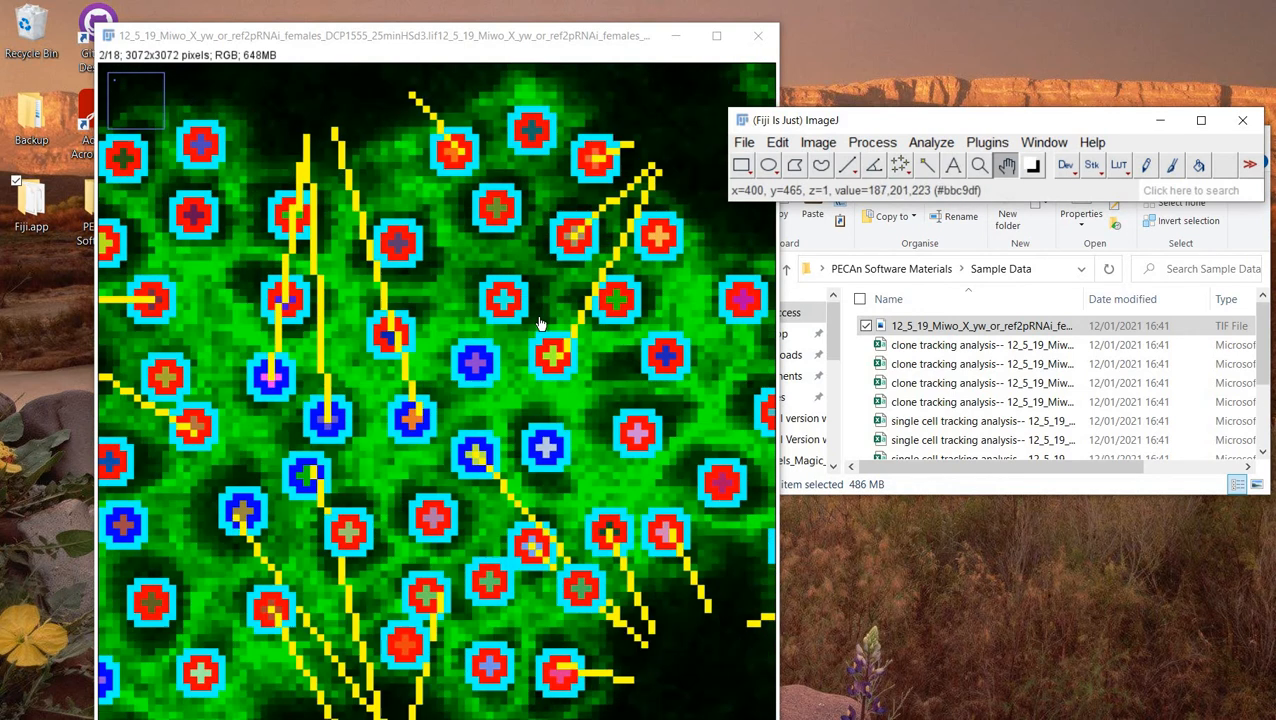
Follow the tracked cells of the large green clone through slices 3 to 5 at lower magnification.
key("minus")
key("minus")
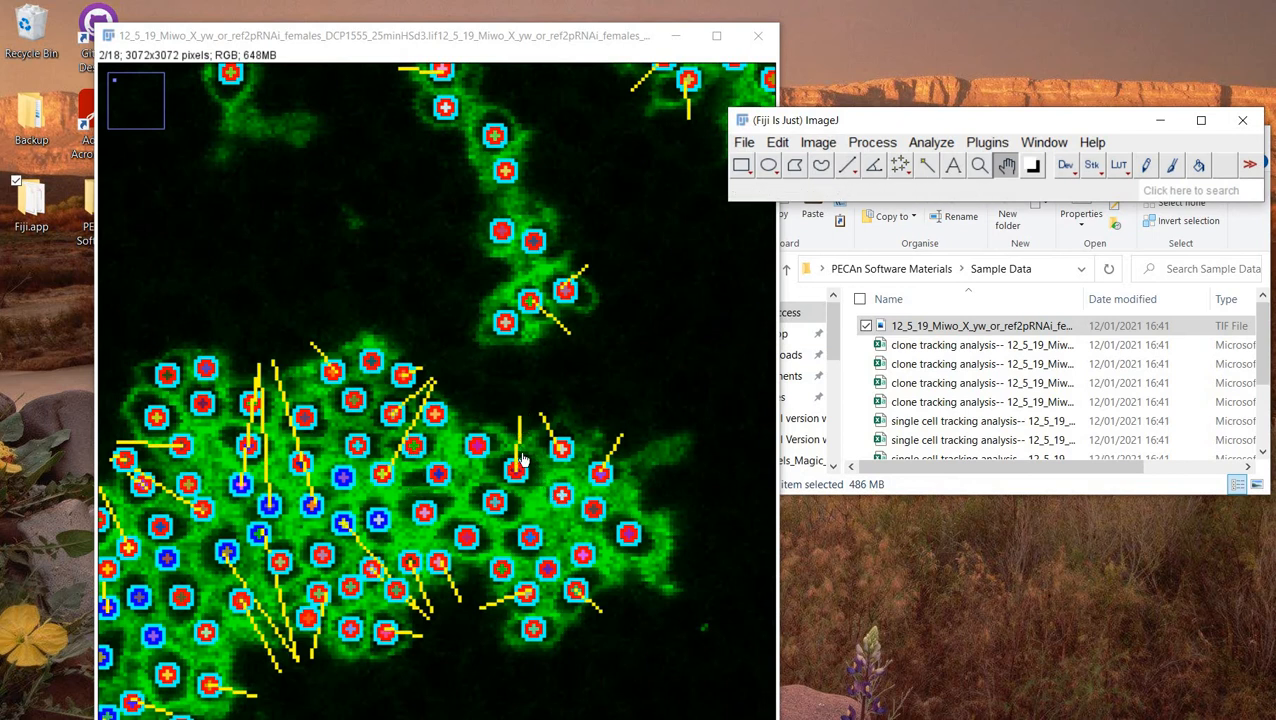
scroll(393, 452, "down", 1)
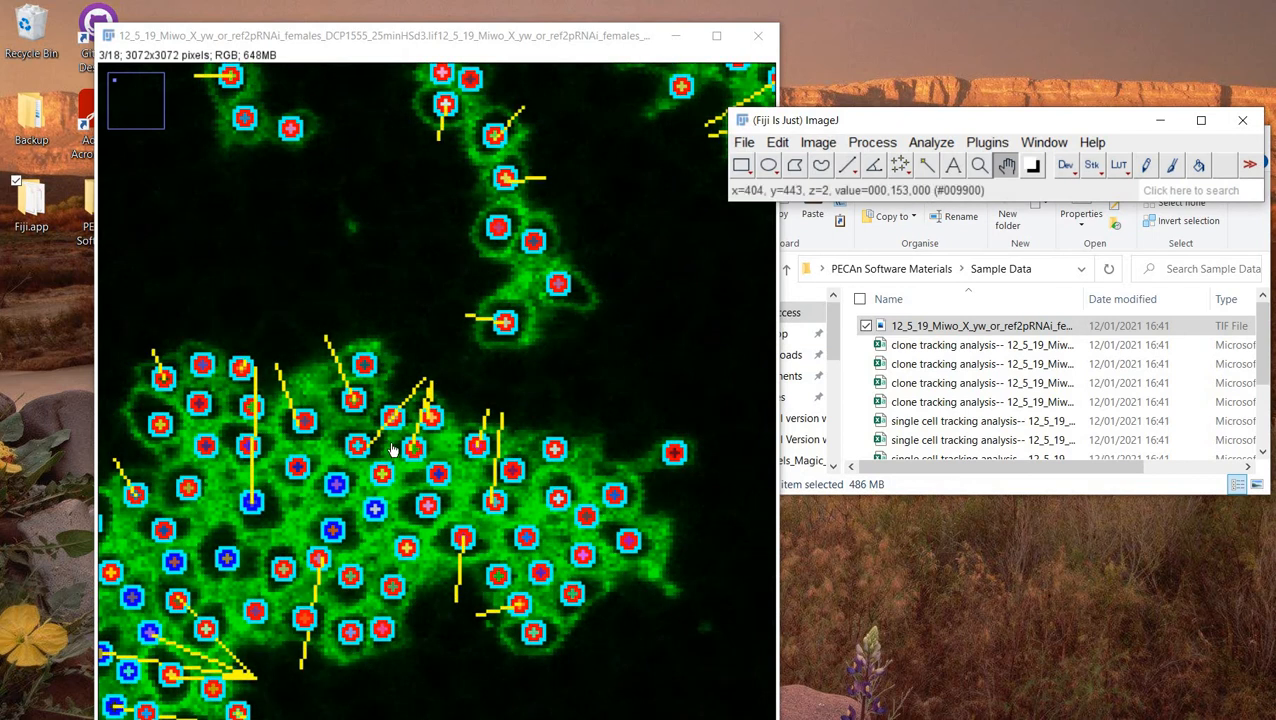
scroll(420, 445, "down", 2)
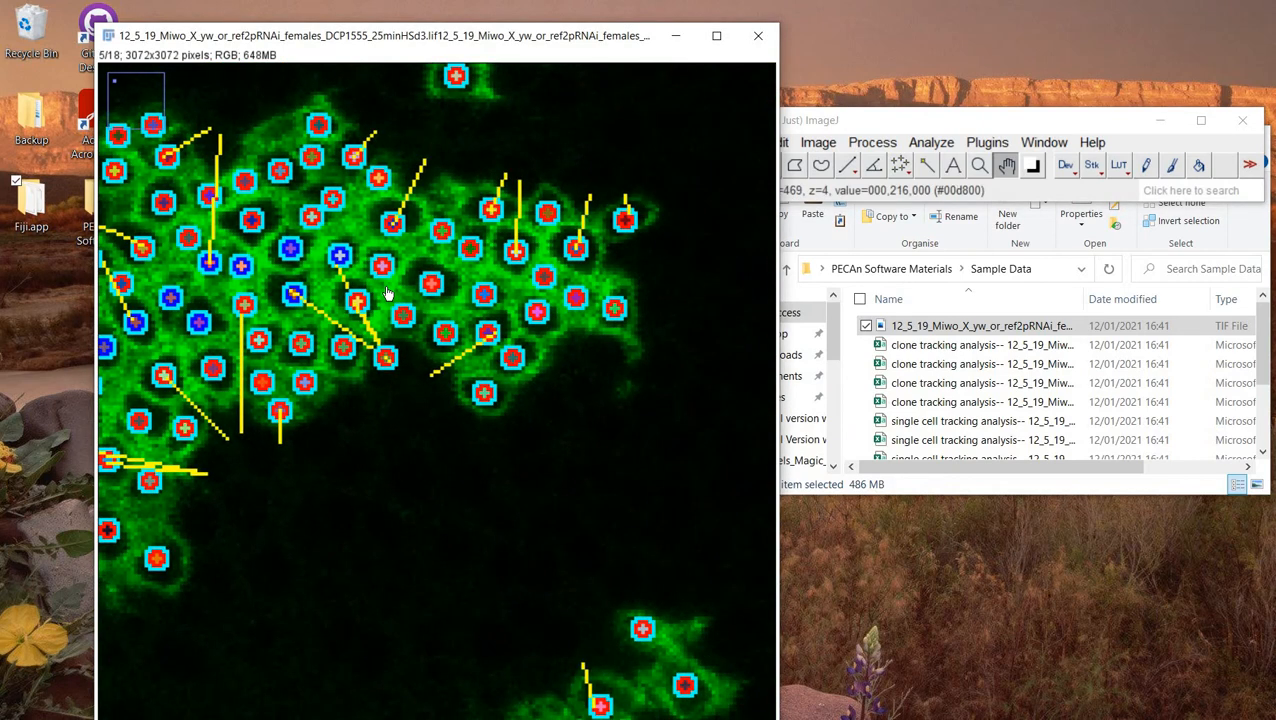
scroll(388, 293, "down", 3)
scroll(524, 367, "up", 1)
scroll(490, 476, "down", 1)
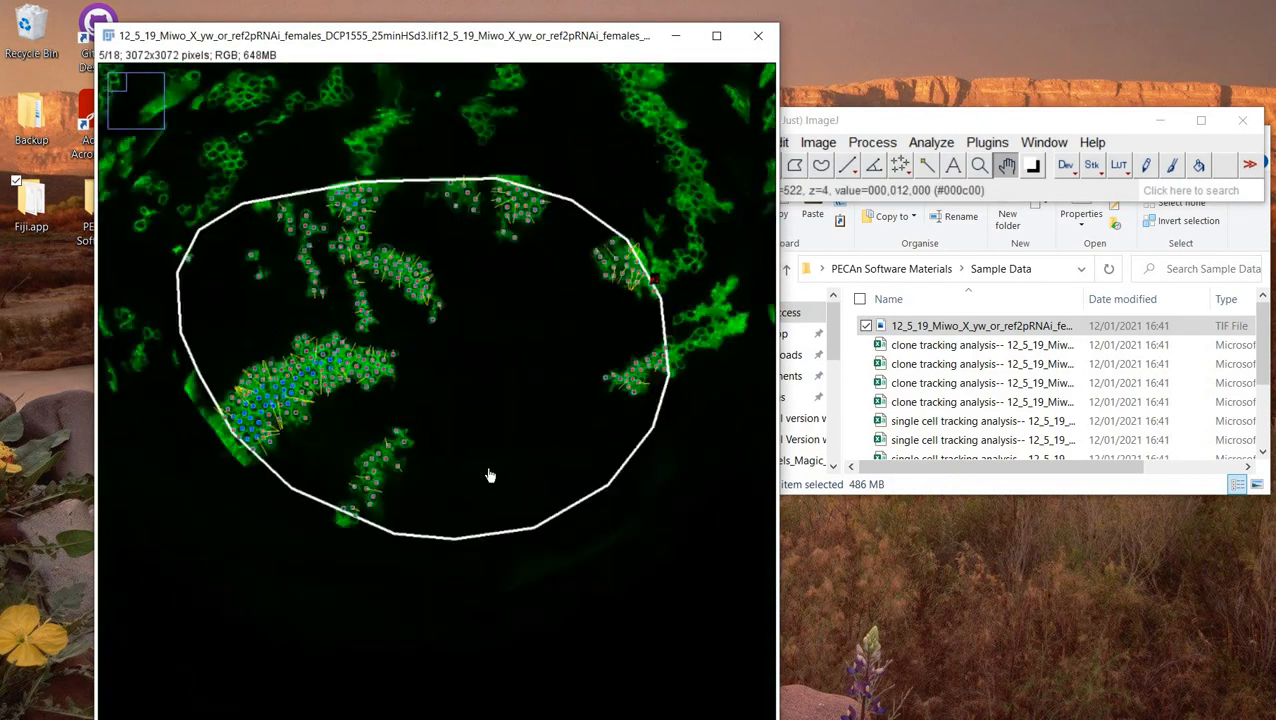
Examine the outlined clones in the bottom-row panel, comparing the line from the spot labelled 2 between slices 4 and 5.
scroll(490, 476, "down", 1)
left_click_drag(581, 681, 410, 205)
mouse_move(640, 700)
left_mouse_down()
mouse_move(460, 490)
mouse_move(682, 634)
left_mouse_up()
scroll(448, 474, "up", 3)
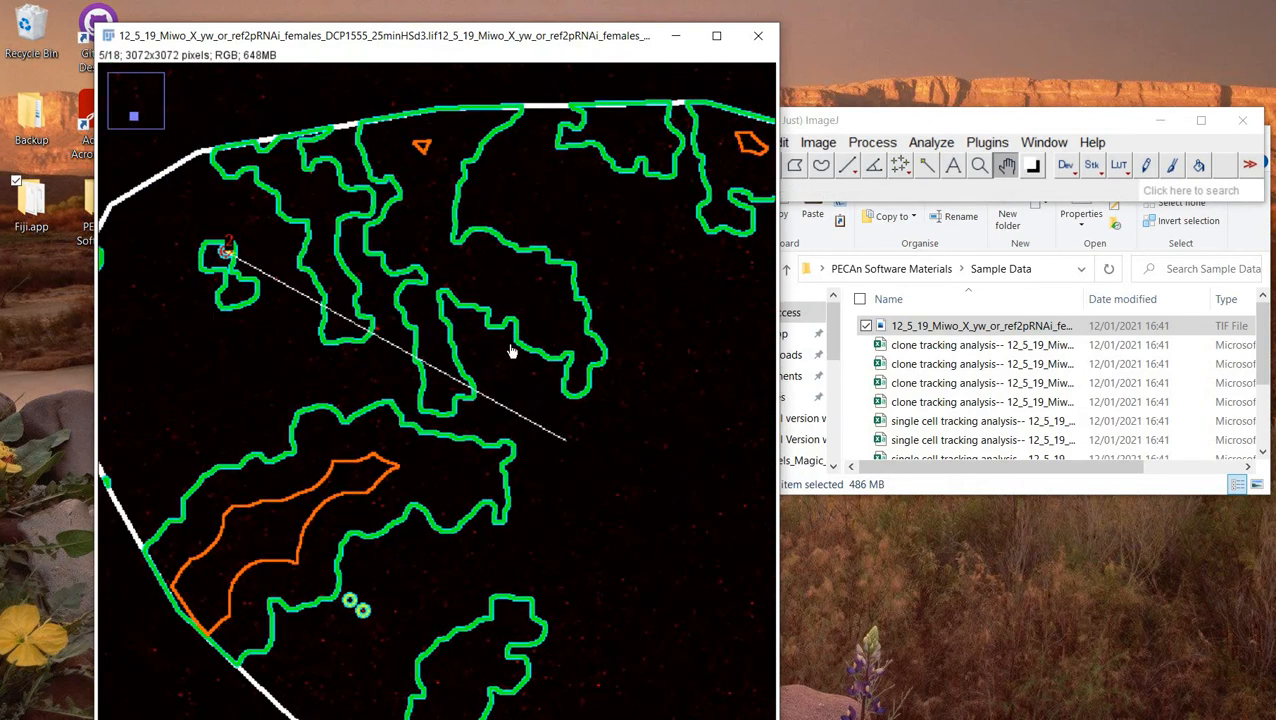
scroll(309, 325, "up", 1)
scroll(309, 320, "down", 1)
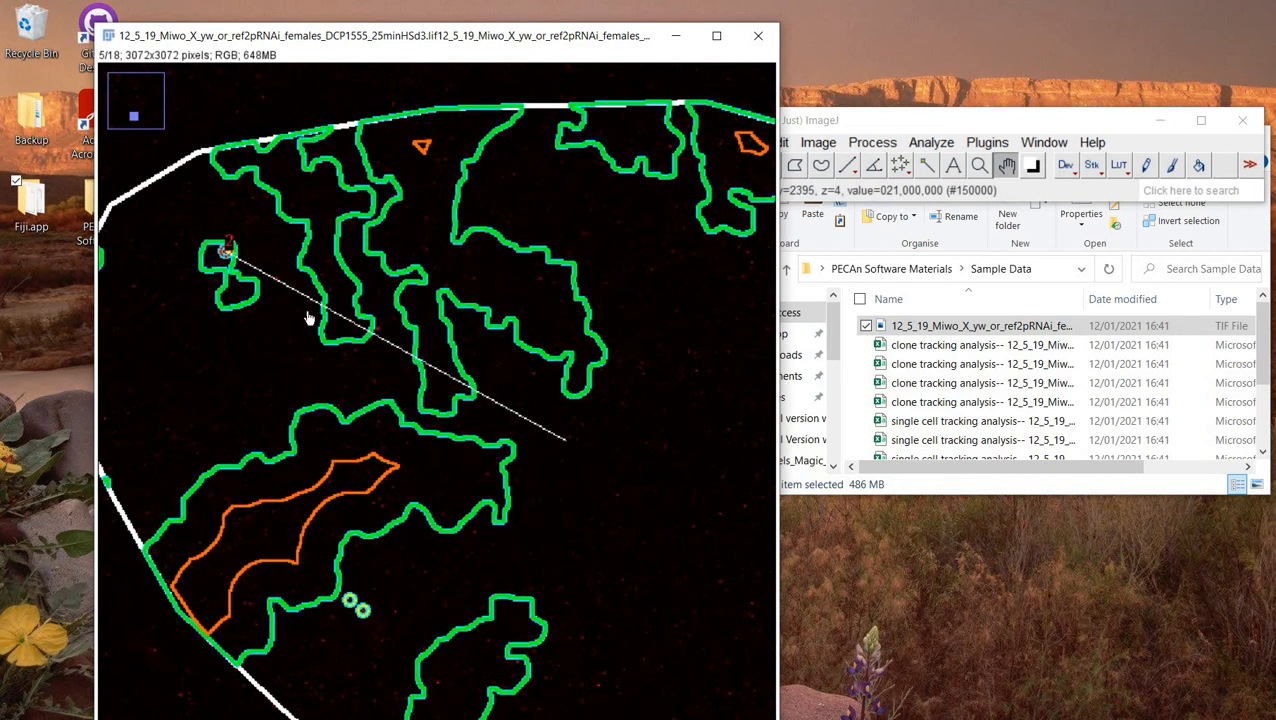
scroll(228, 263, "up", 1)
left_click_drag(326, 299, 541, 439)
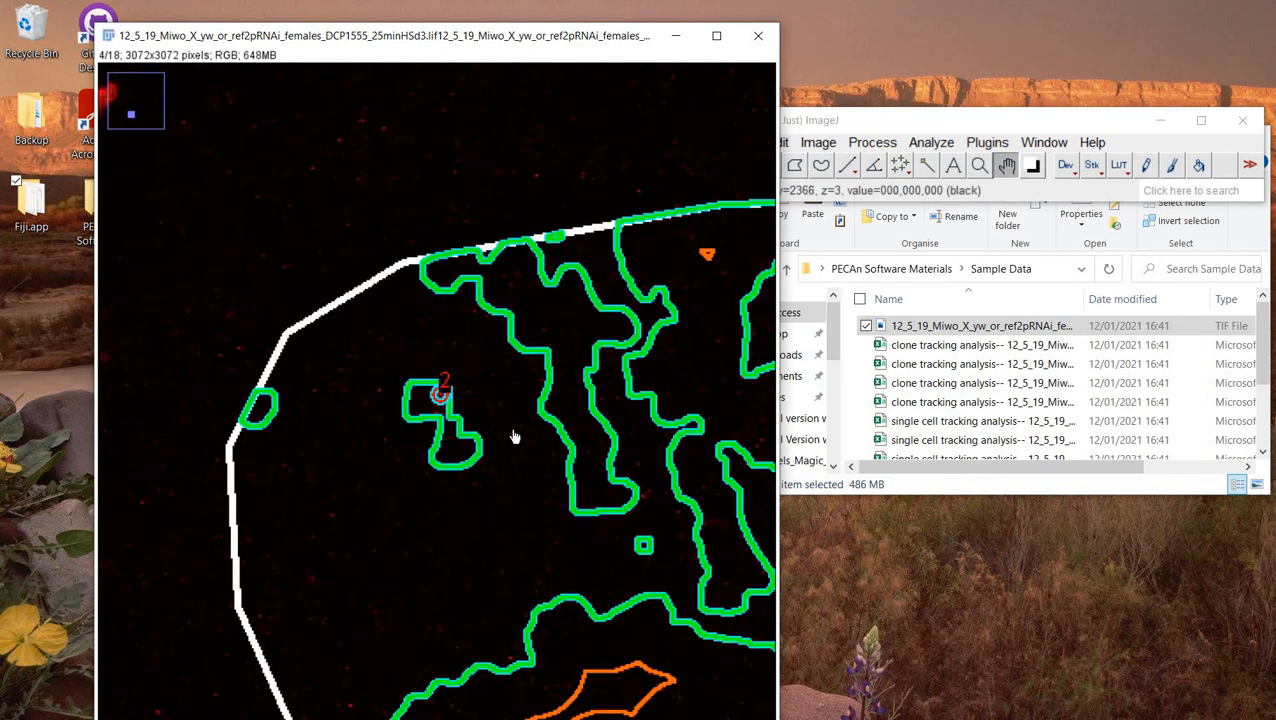
scroll(499, 414, "down", 1)
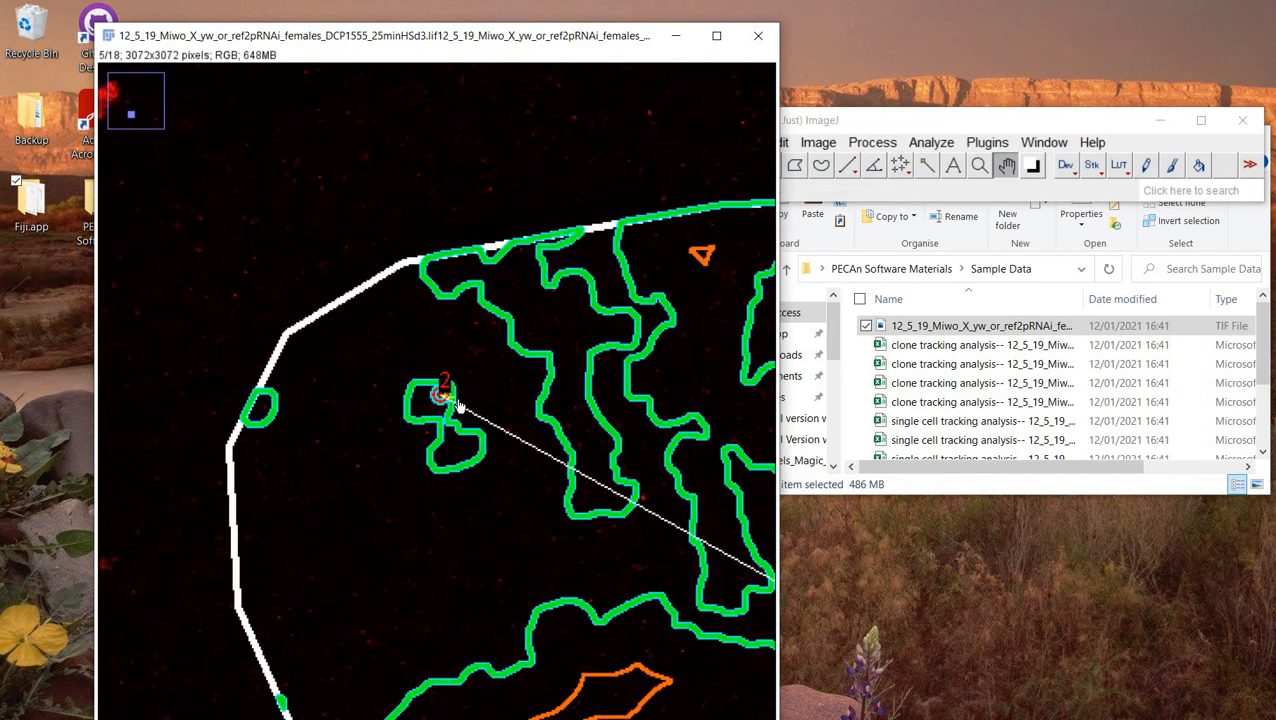
scroll(407, 393, "down", 1)
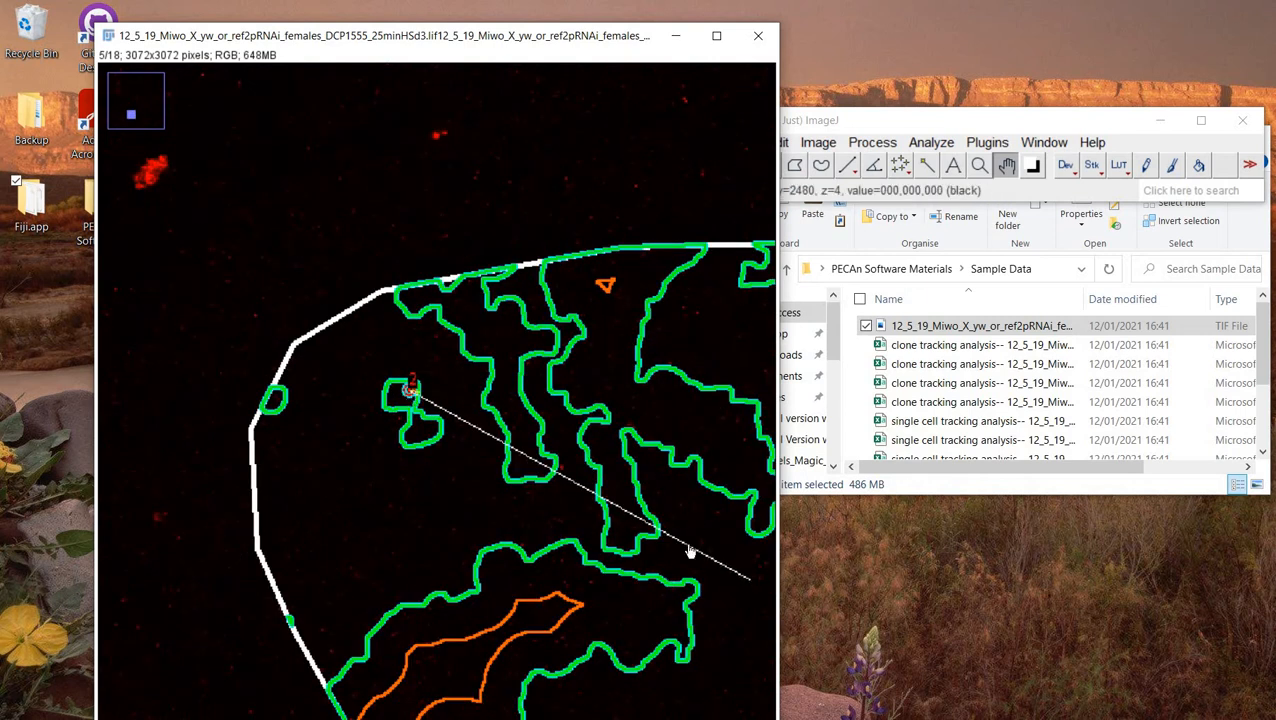
Inspect the white lines radiating from the center of the third top-row panel across slices 5 to 7.
scroll(339, 410, "down", 4)
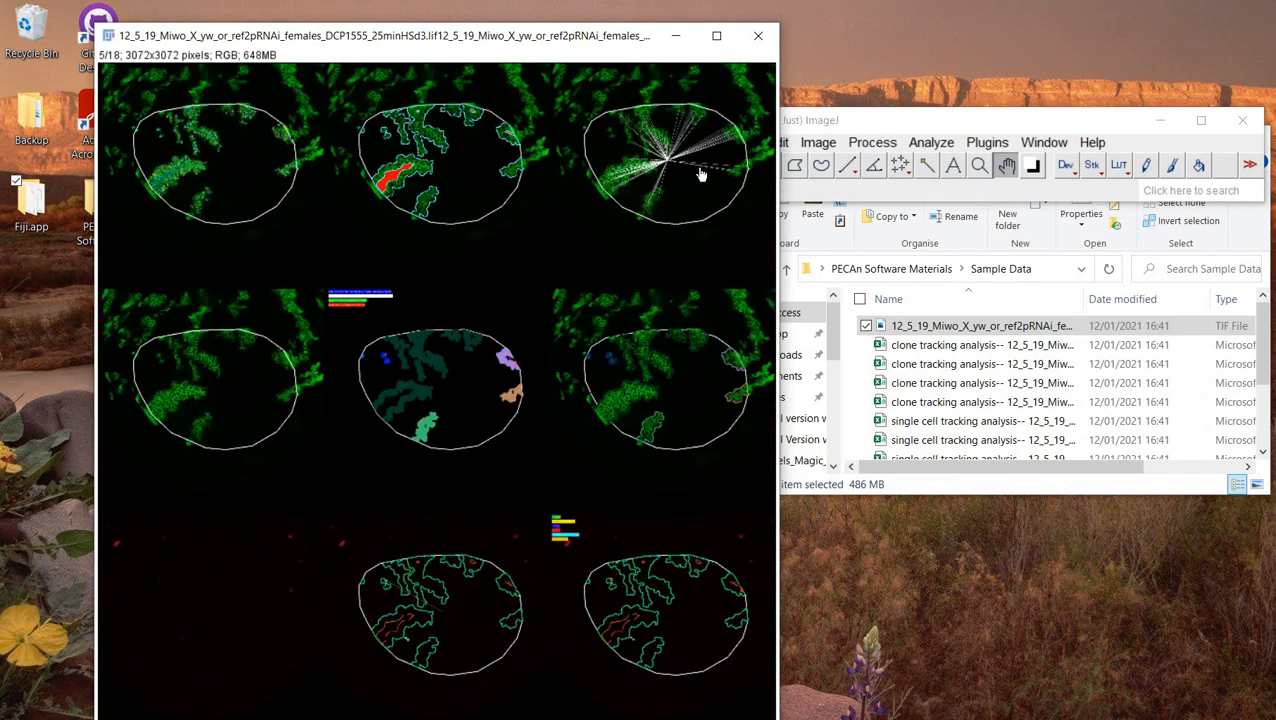
scroll(690, 170, "up", 4)
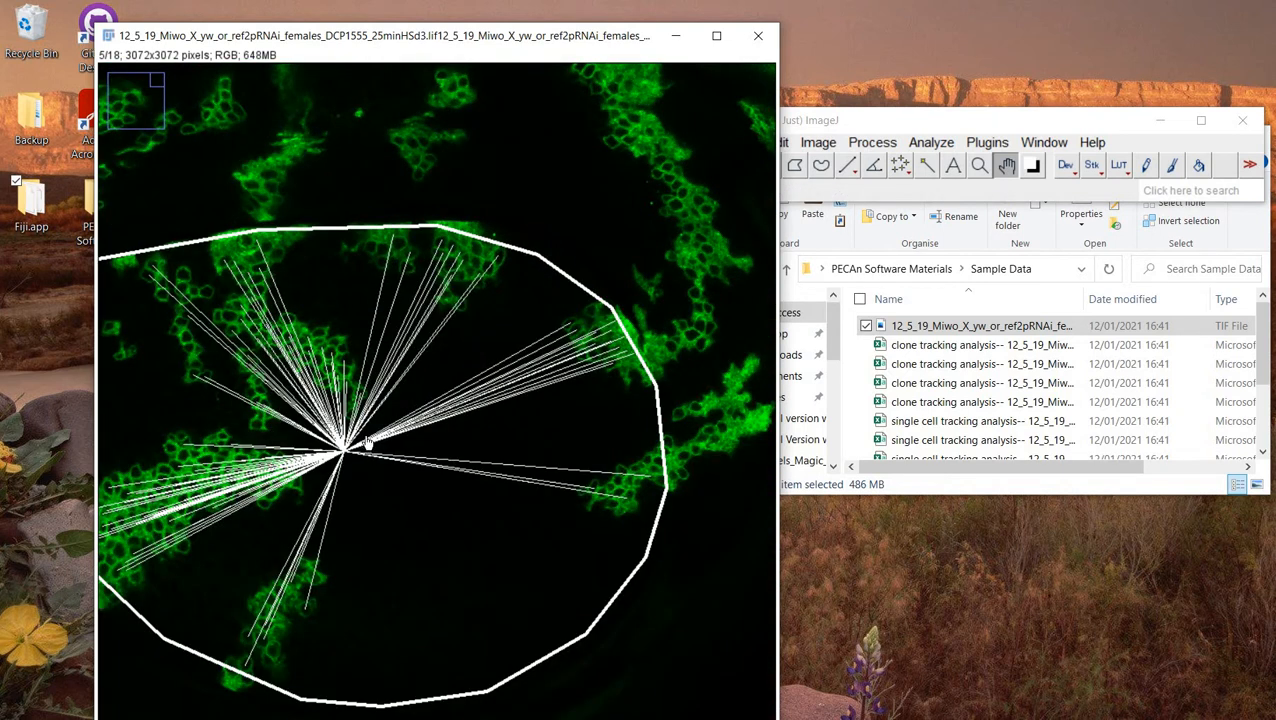
scroll(368, 443, "down", 2)
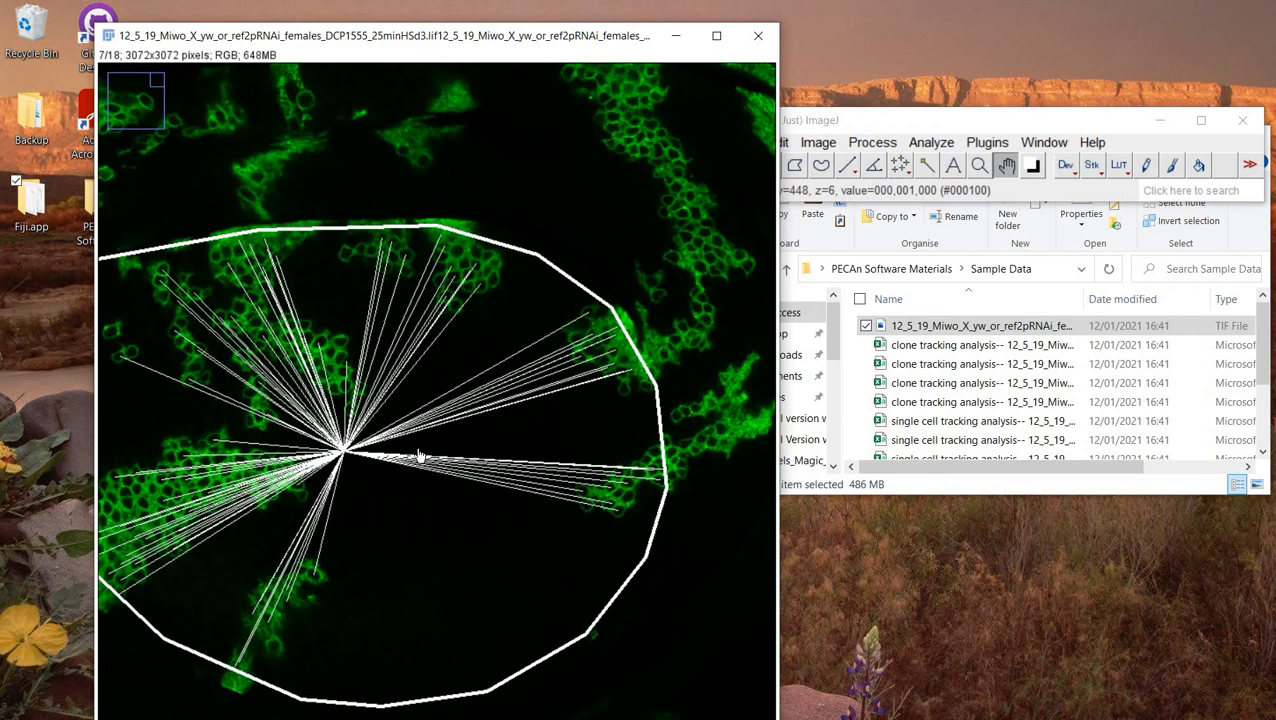
Compare the plain green clone panel with the color-coded clone panel in the middle row of slice 7.
scroll(405, 436, "down", 4)
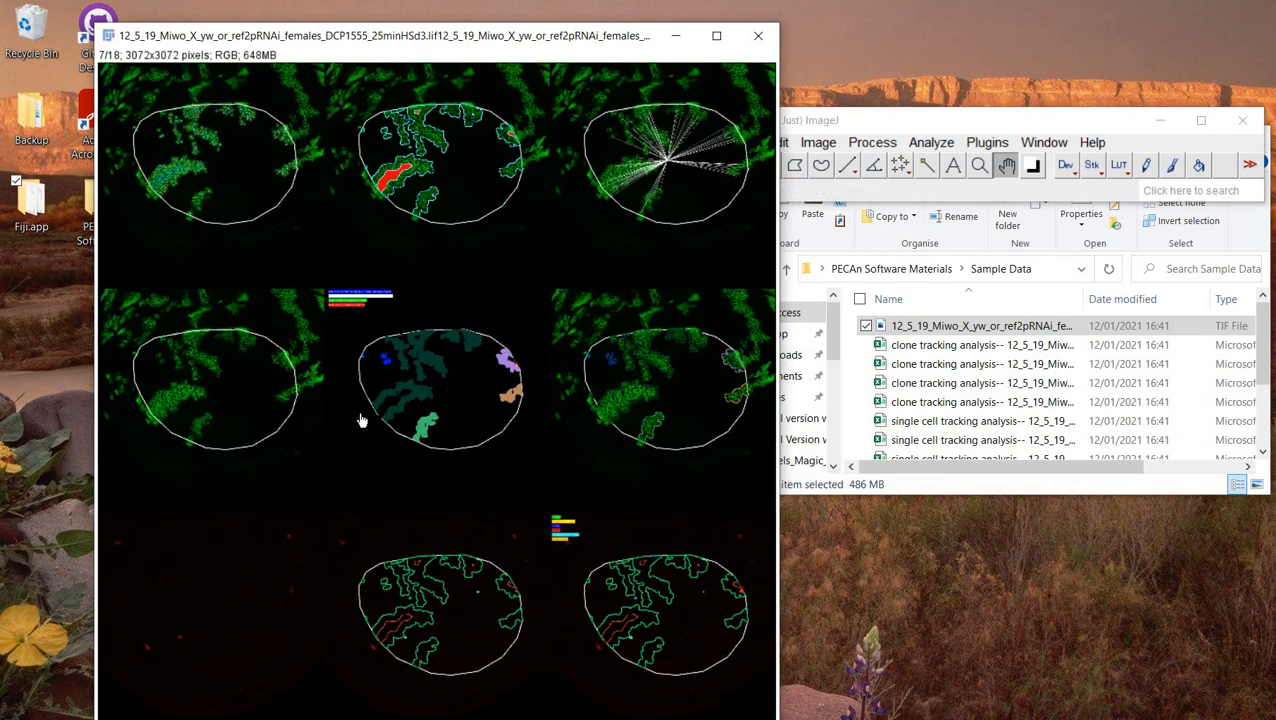
scroll(604, 445, "up", 2)
scroll(522, 435, "up", 1)
scroll(521, 433, "down", 2)
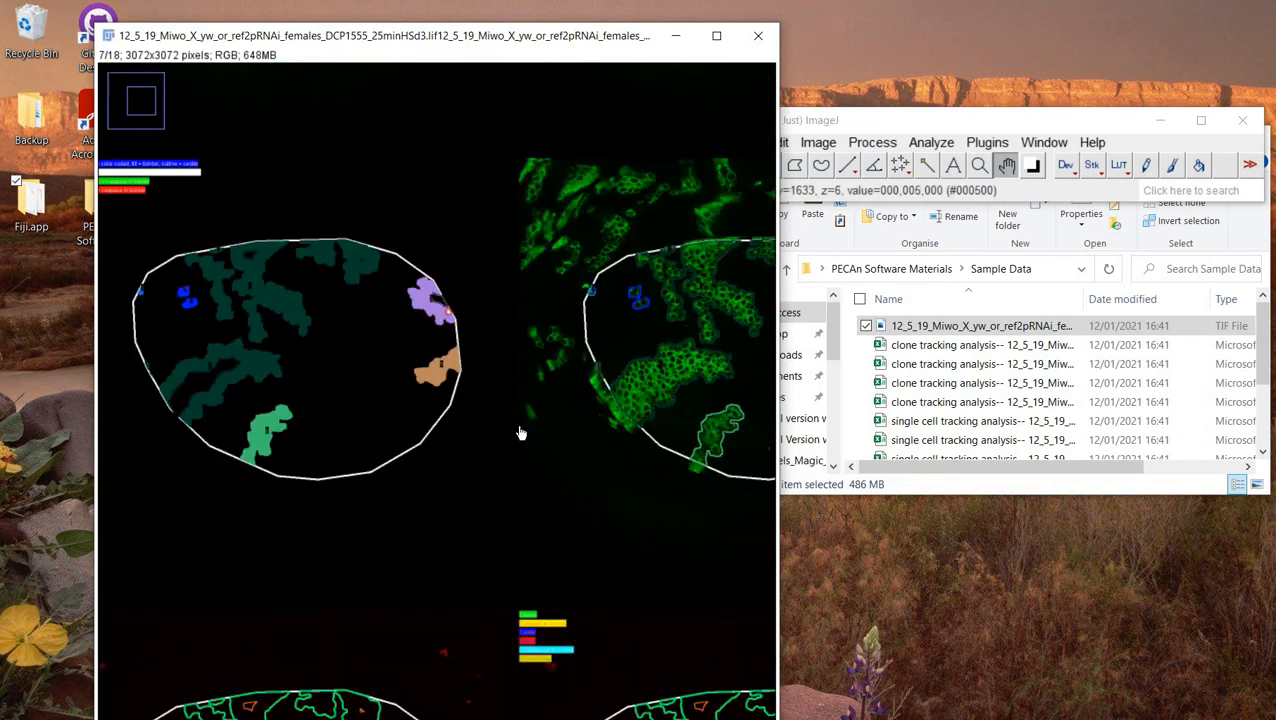
scroll(676, 431, "up", 2)
left_click_drag(676, 431, 800, 415)
left_click_drag(304, 412, 368, 413)
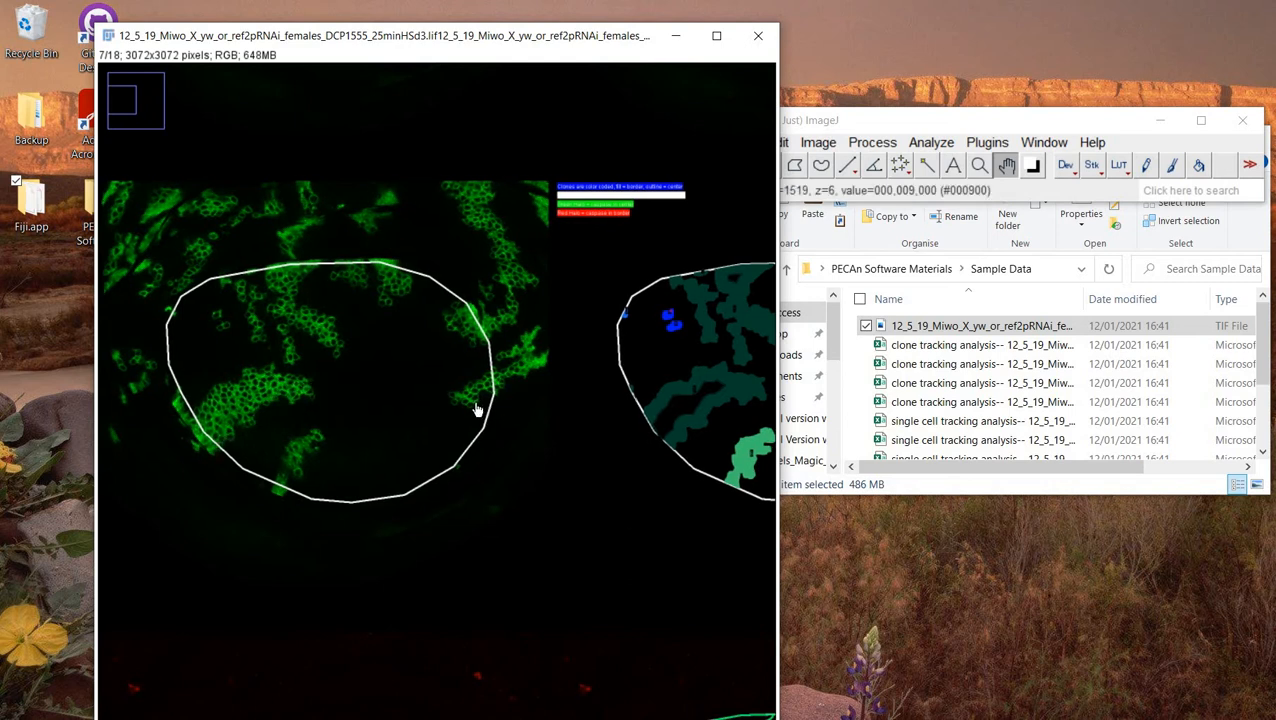
left_click_drag(748, 405, 698, 412)
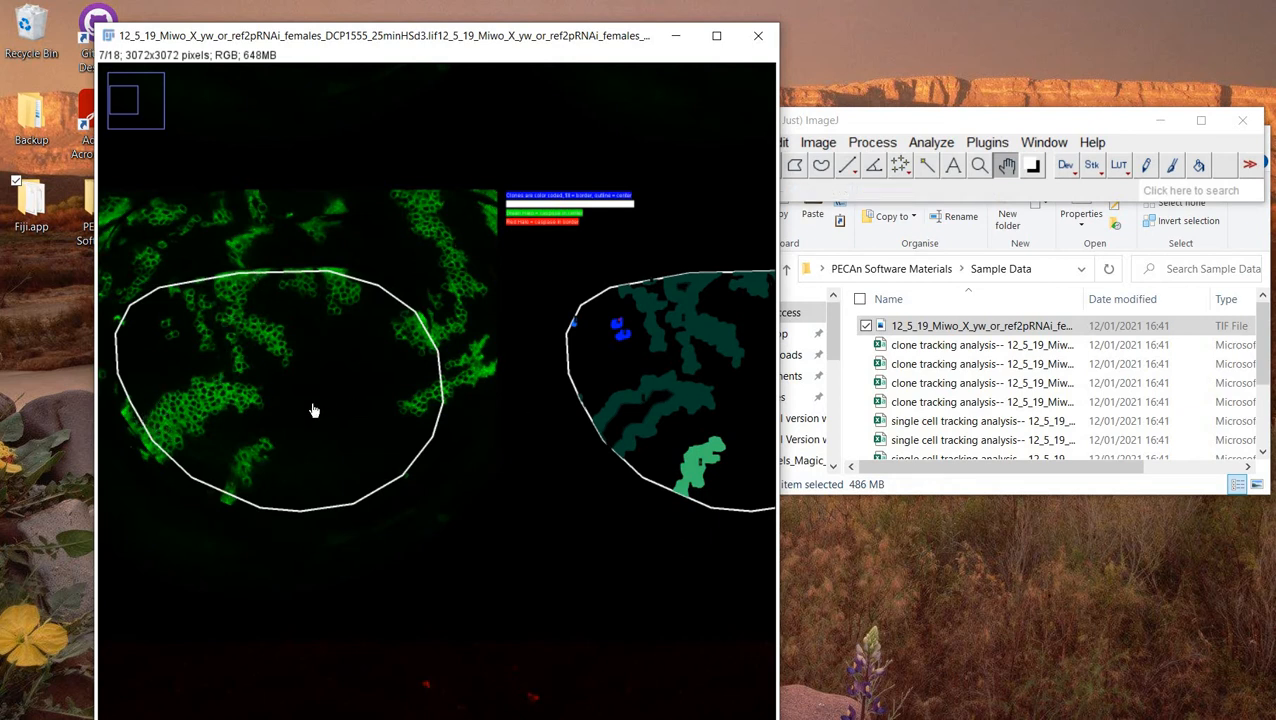
Examine the color-coded clones and their legend in the middle panel from slice 7 to slice 9.
left_click_drag(725, 419, 515, 413)
scroll(470, 402, "up", 2)
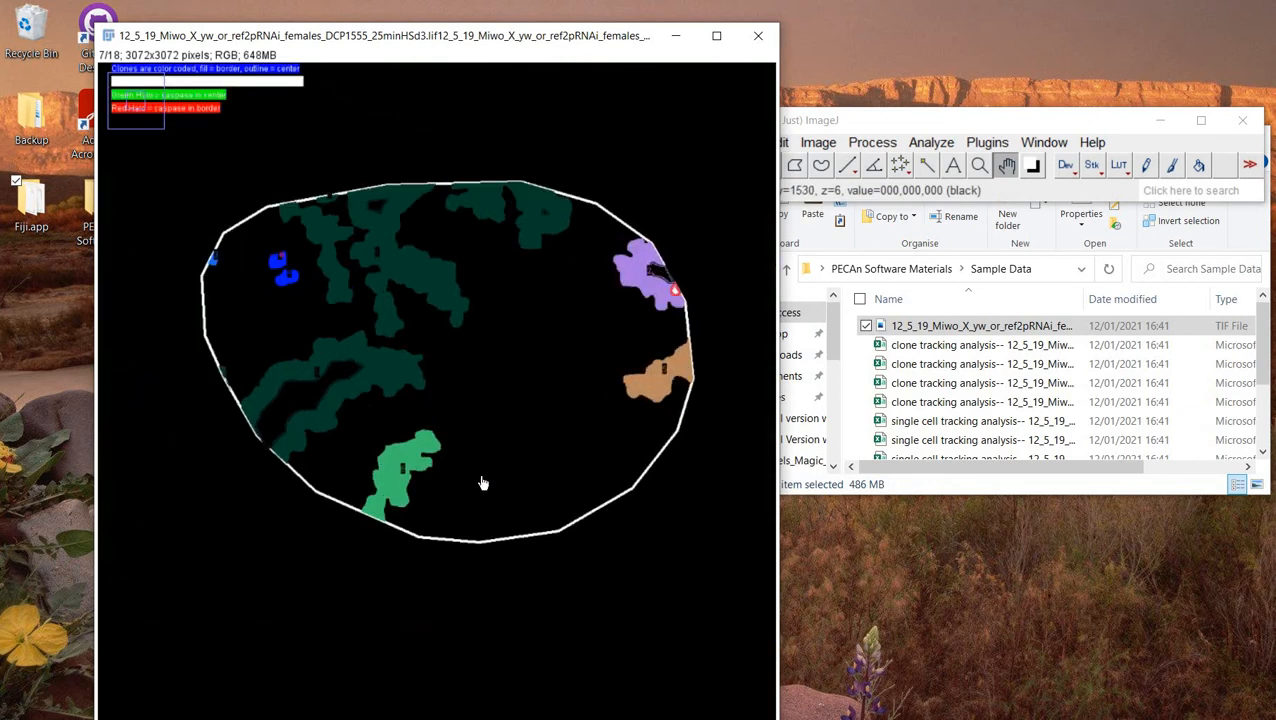
scroll(452, 300, "down", 5)
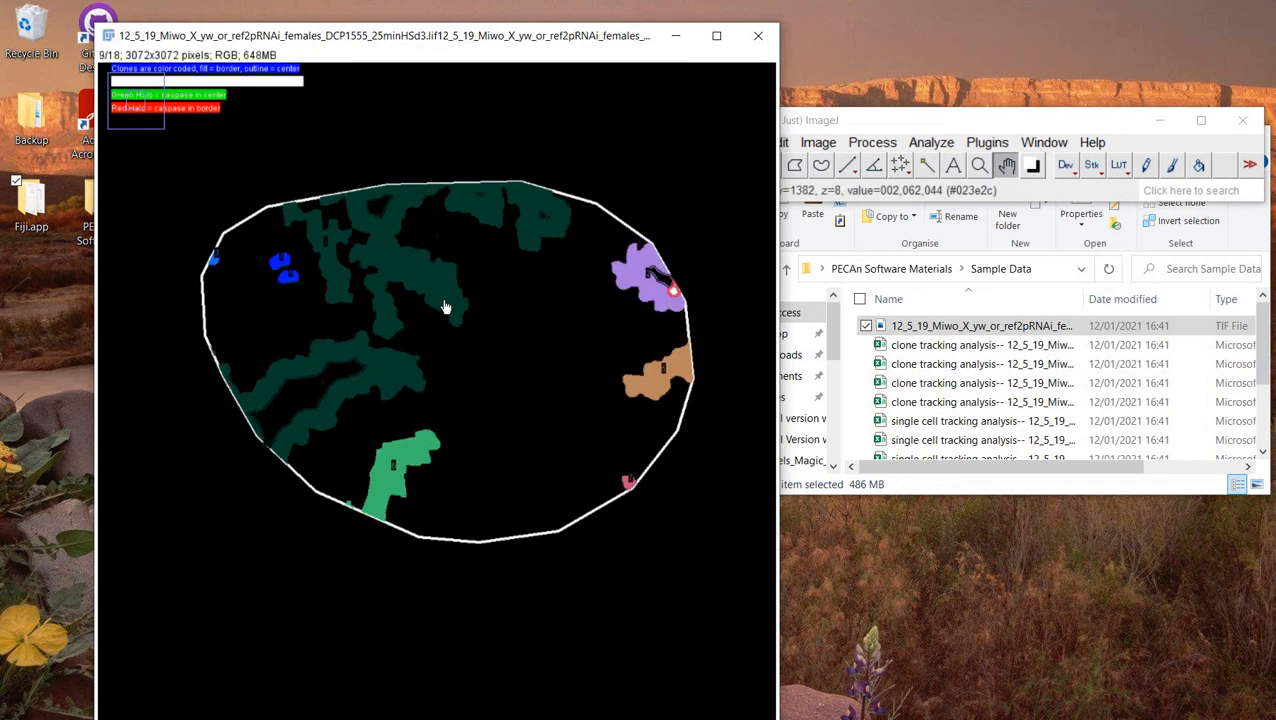
Examine the caspase halos on the color-coded clones from slice 9 to slice 17, comparing the white spots near the center between neighbouring slices.
scroll(442, 310, "down", 4)
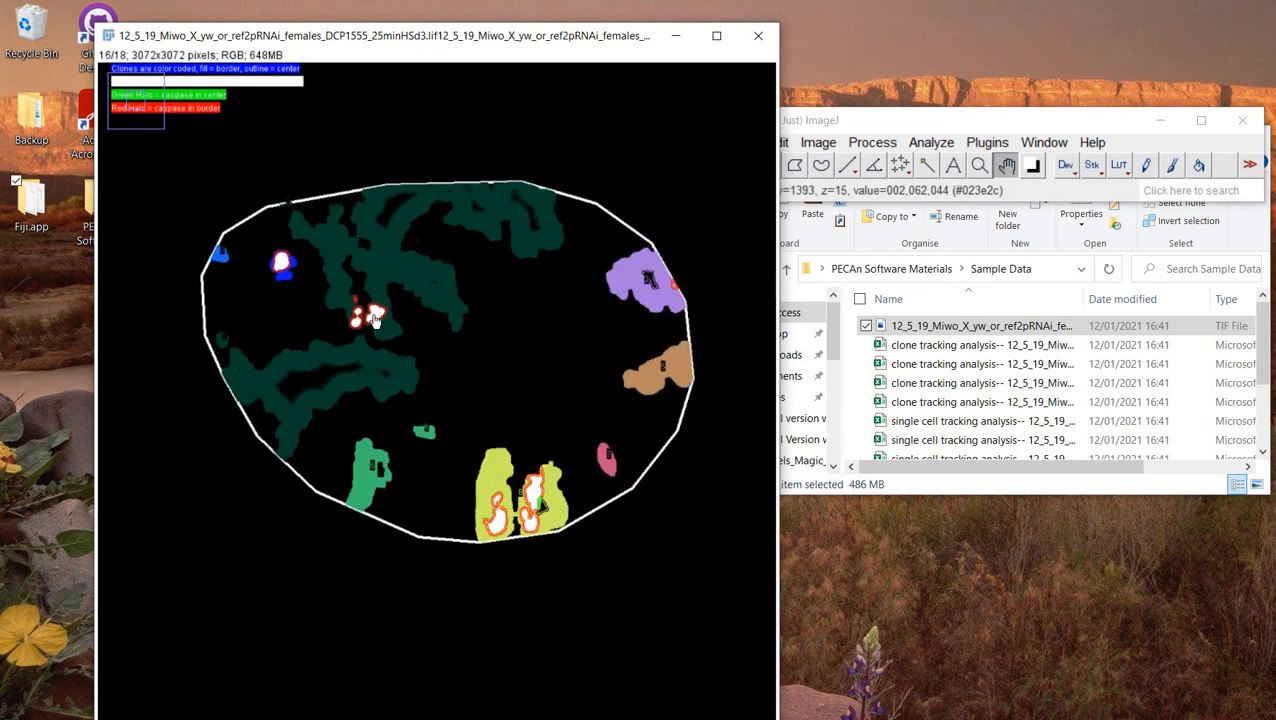
scroll(373, 320, "down", 1)
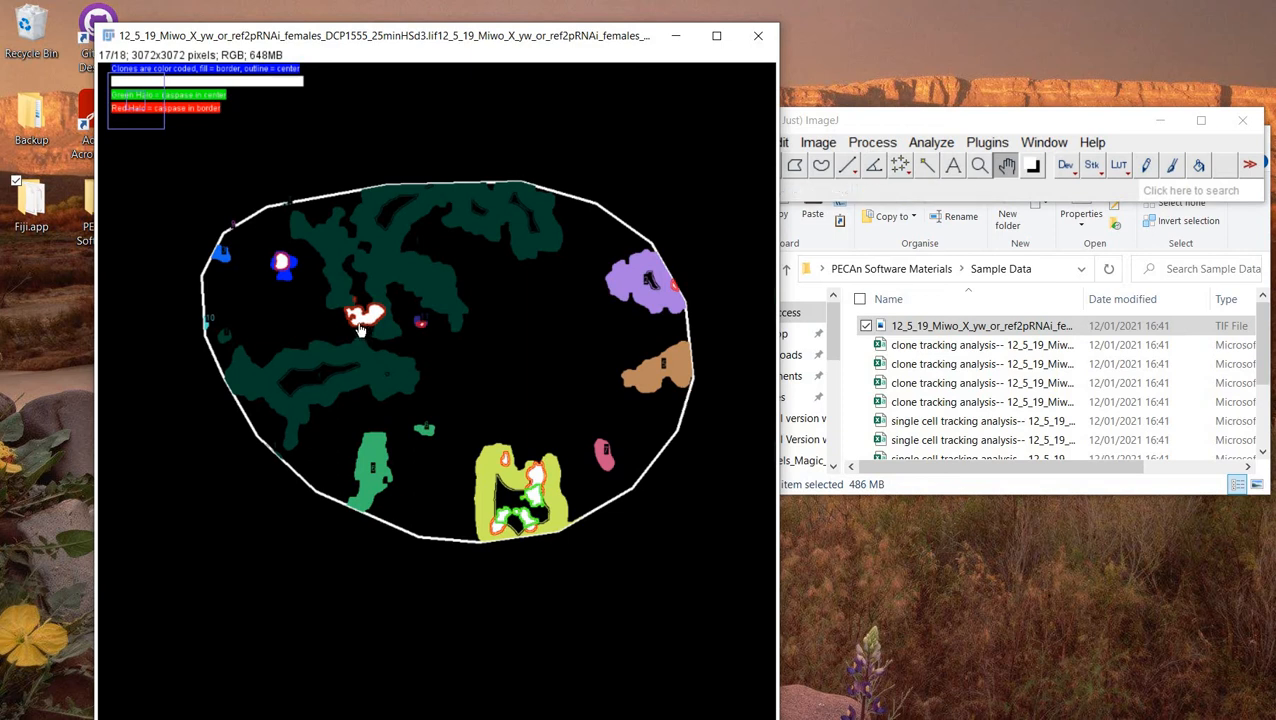
scroll(368, 326, "down", 1)
scroll(372, 325, "up", 1)
scroll(372, 326, "up", 2)
scroll(372, 326, "down", 2)
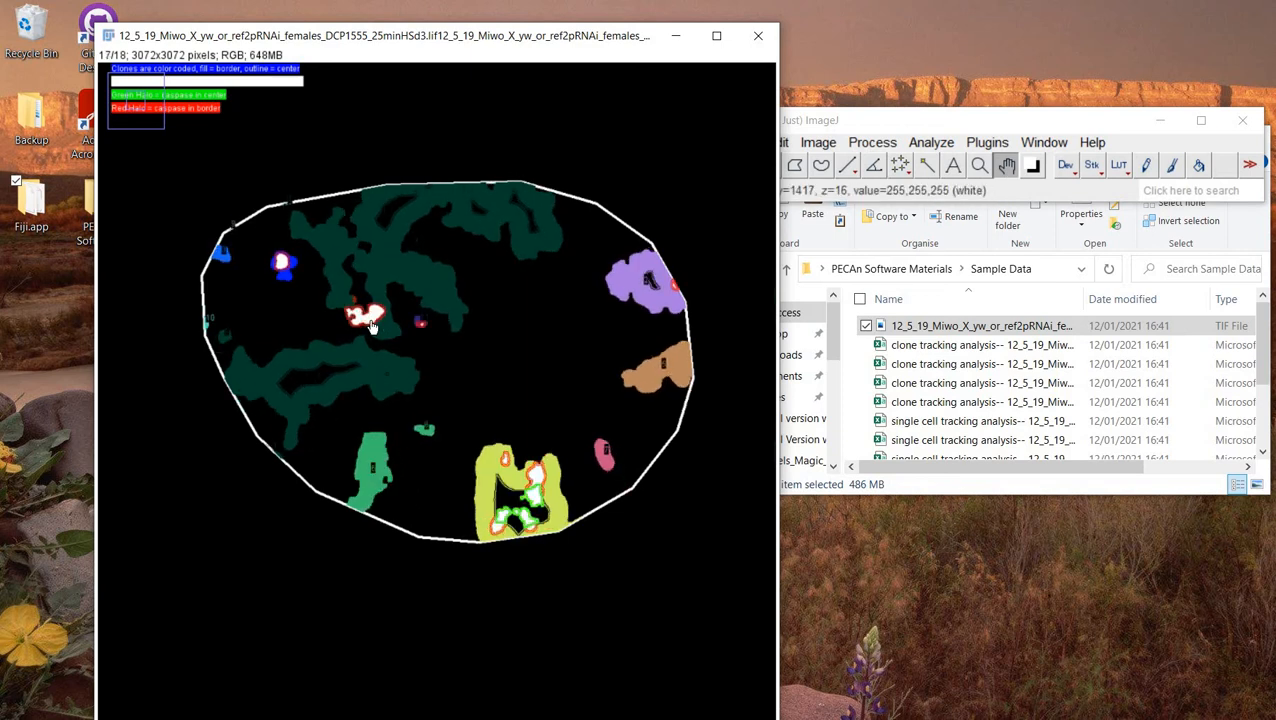
scroll(372, 324, "up", 2)
scroll(378, 332, "down", 2)
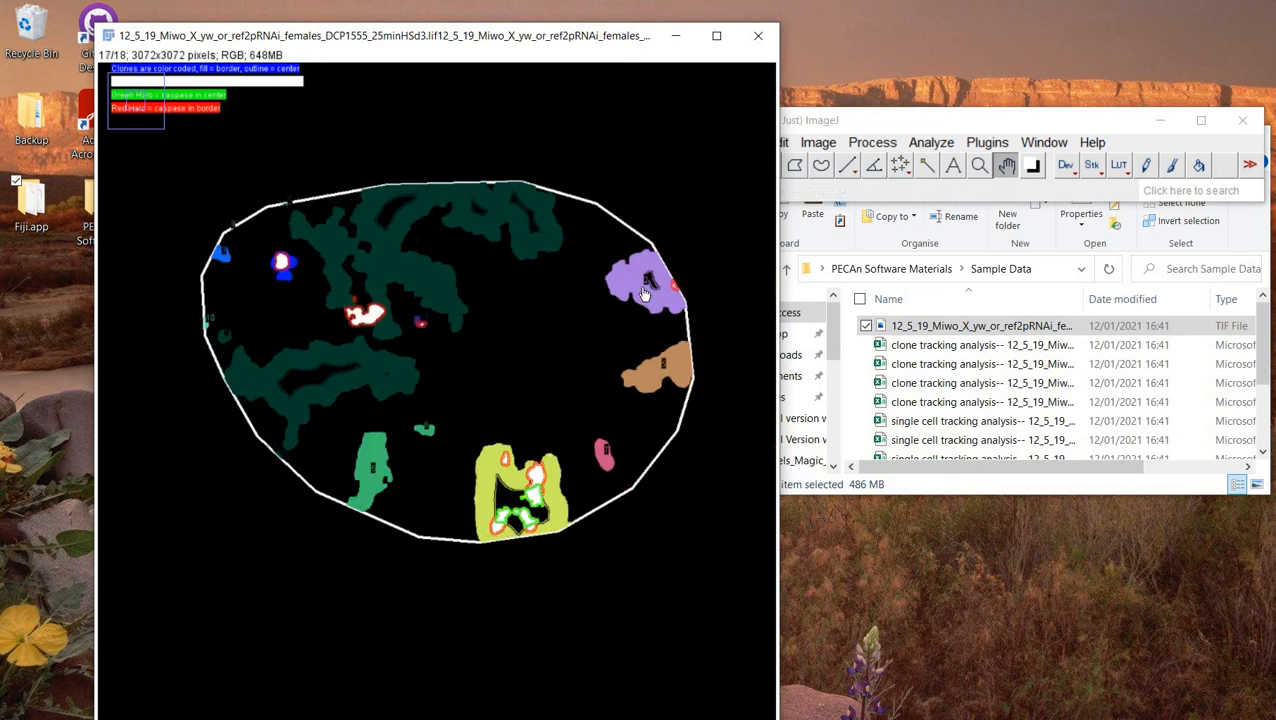
Bring the middle-row panel with numbered, color-outlined clones into close view at slice 15.
left_click_drag(645, 293, 590, 312)
key("minus")
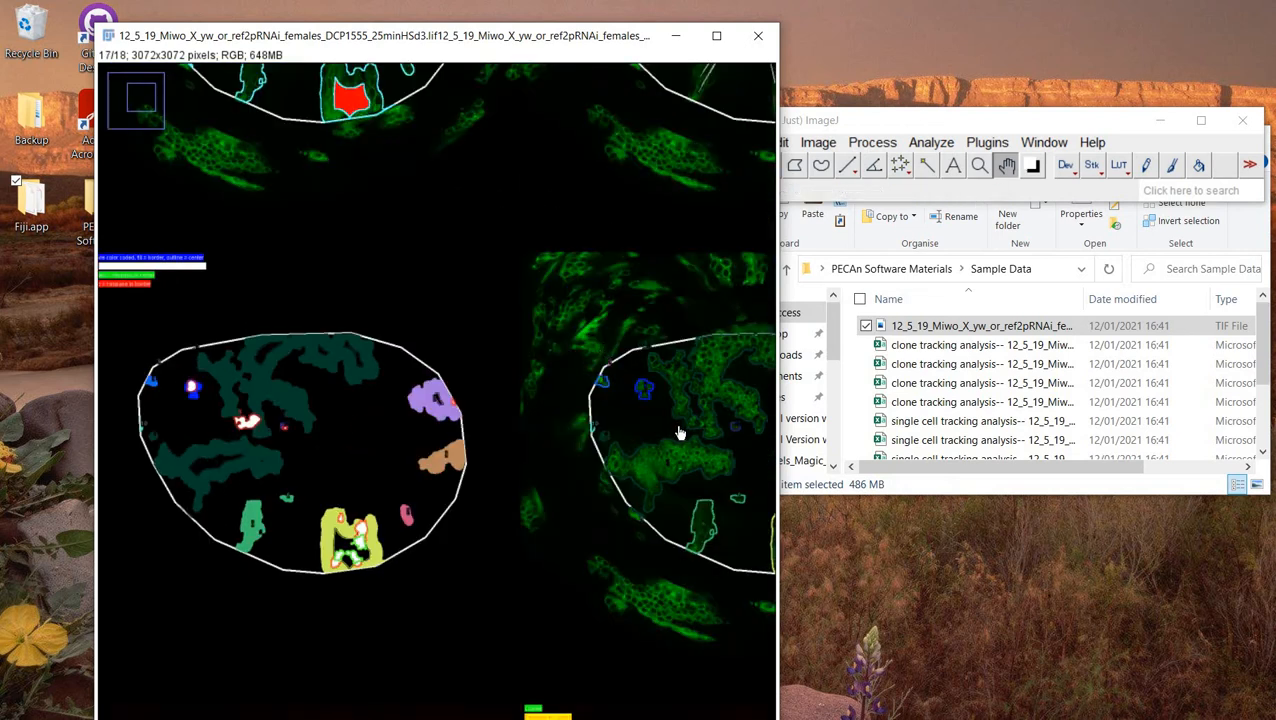
key("minus")
scroll(673, 444, "up", 2)
left_click_drag(591, 430, 635, 410)
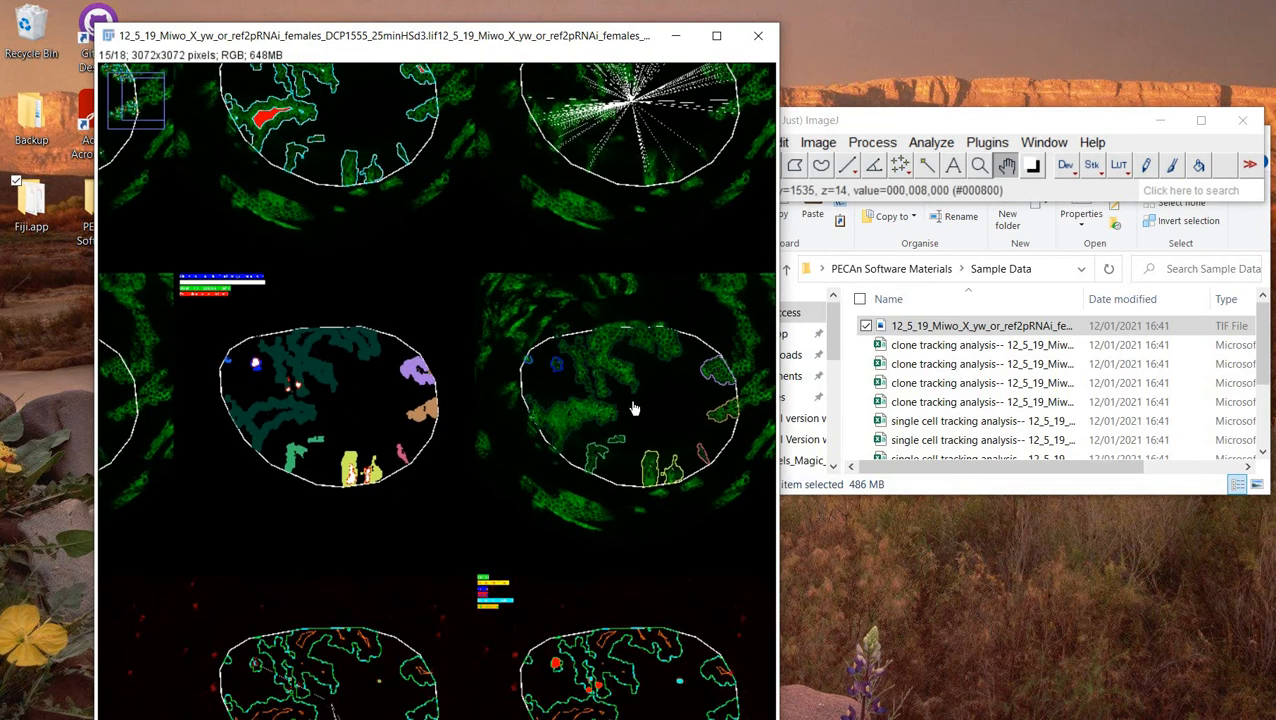
key("plus")
key("plus")
key("plus")
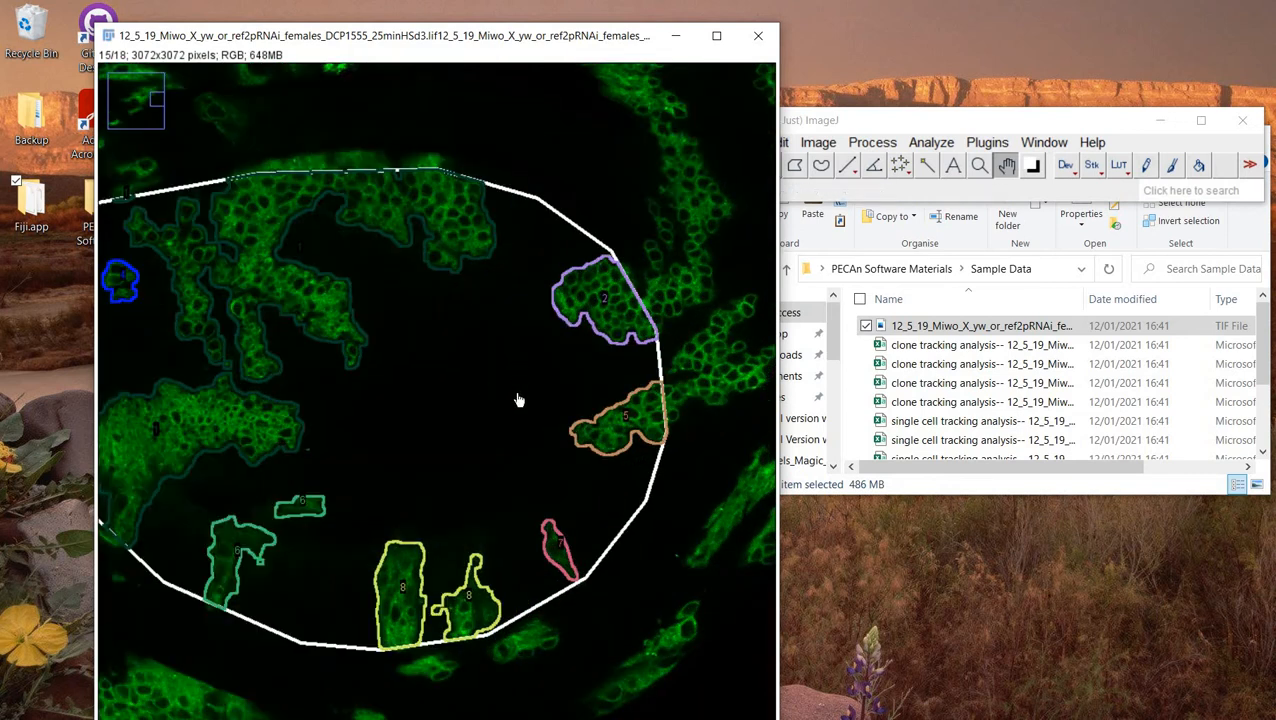
Follow the two yellow-outlined regions labelled 8 across slices 12 to 18 to compare how they are tracked as one clone.
scroll(434, 604, "down", 1)
scroll(422, 606, "up", 2)
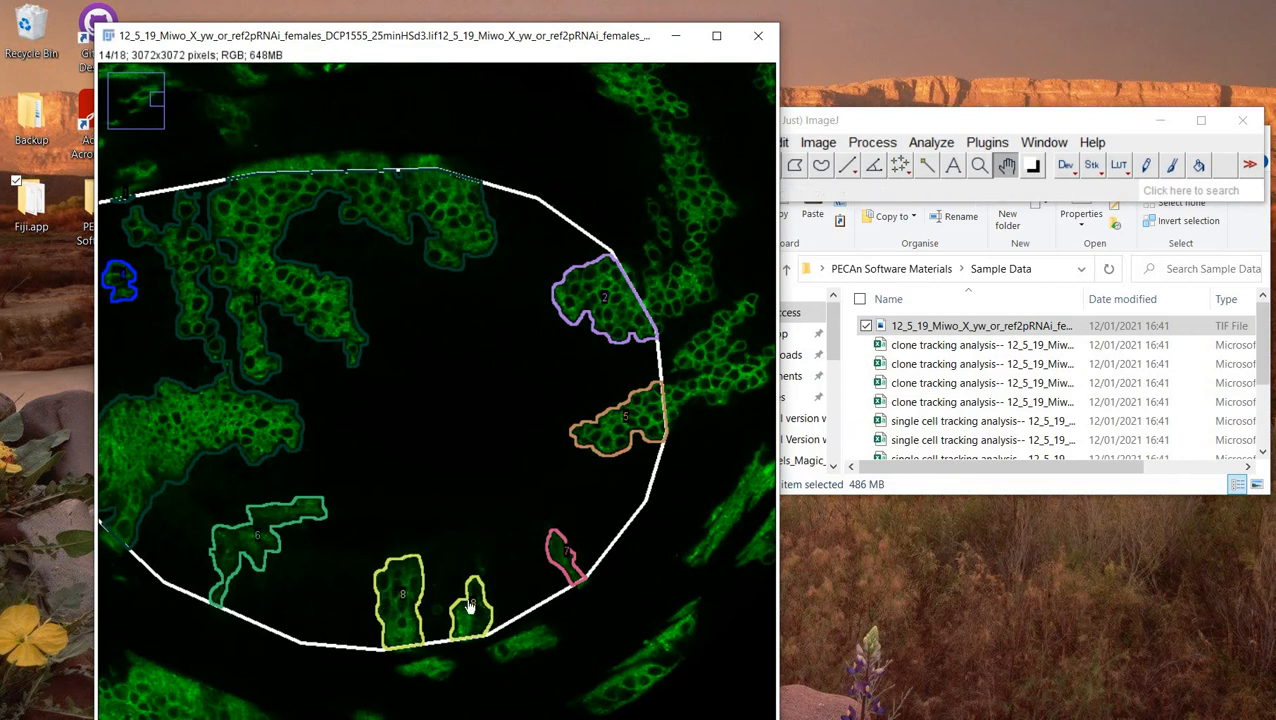
scroll(455, 612, "up", 1)
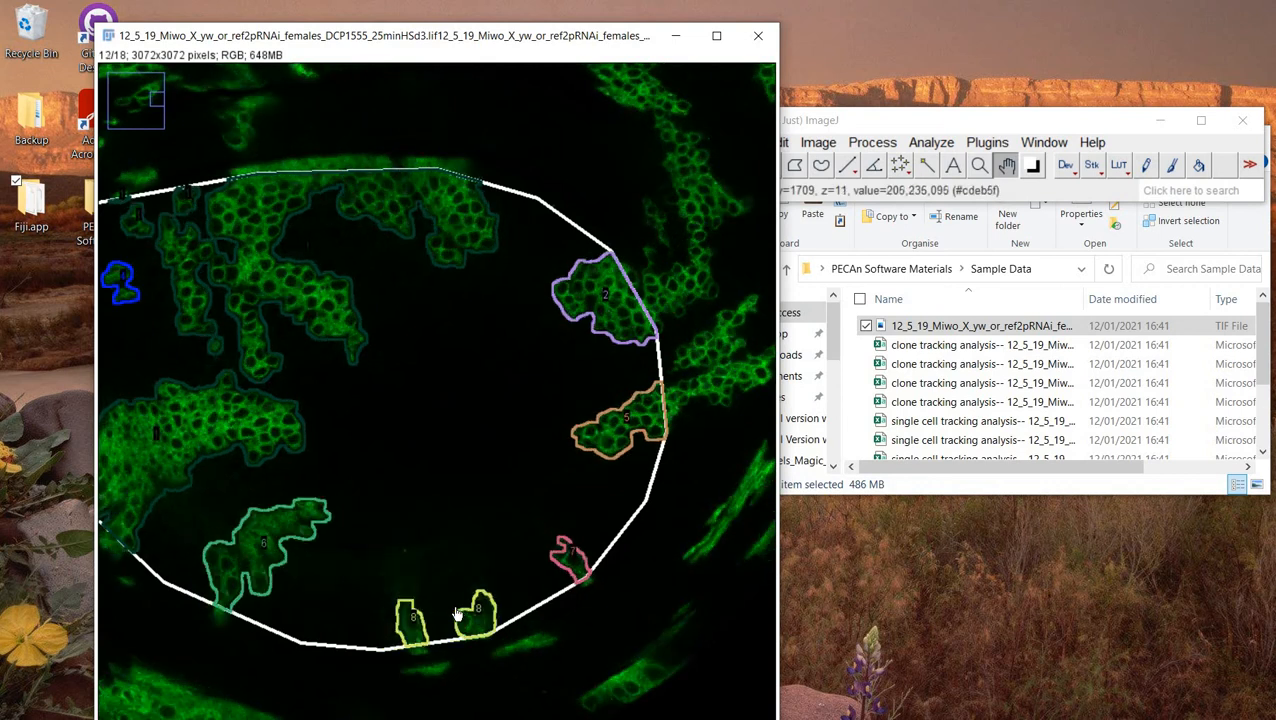
scroll(456, 610, "down", 1)
scroll(455, 612, "down", 4)
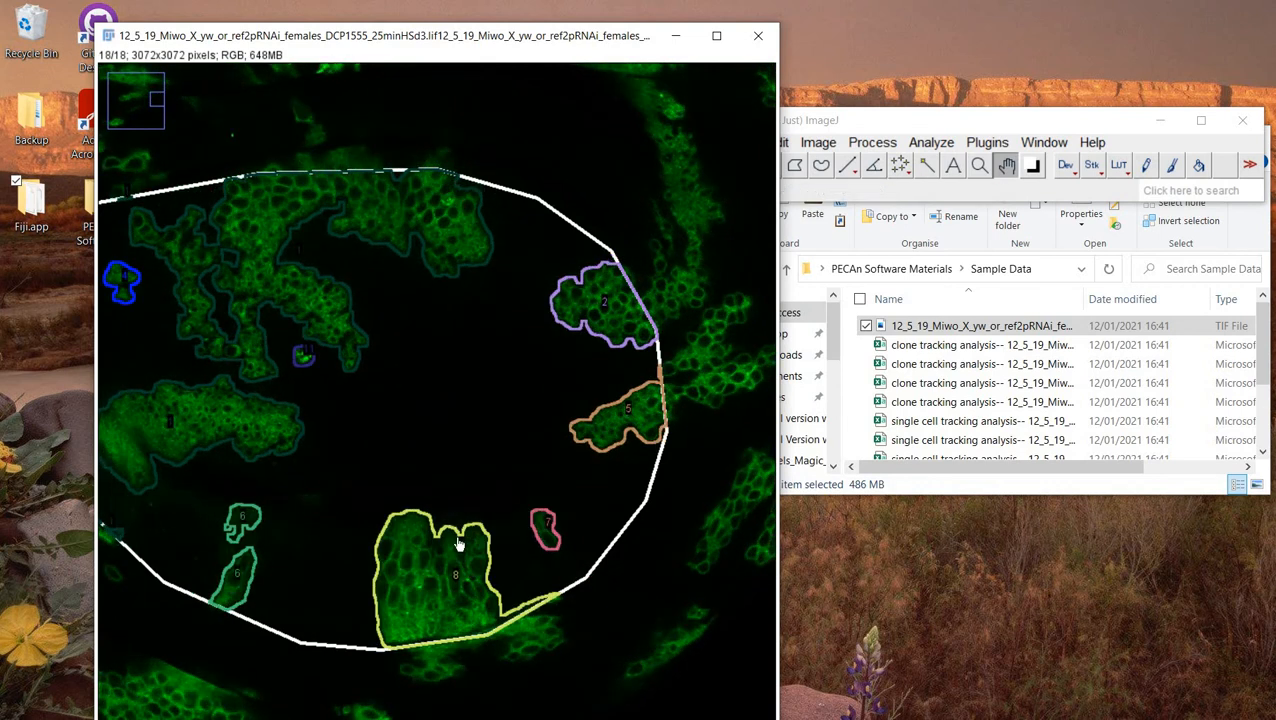
scroll(438, 622, "up", 4)
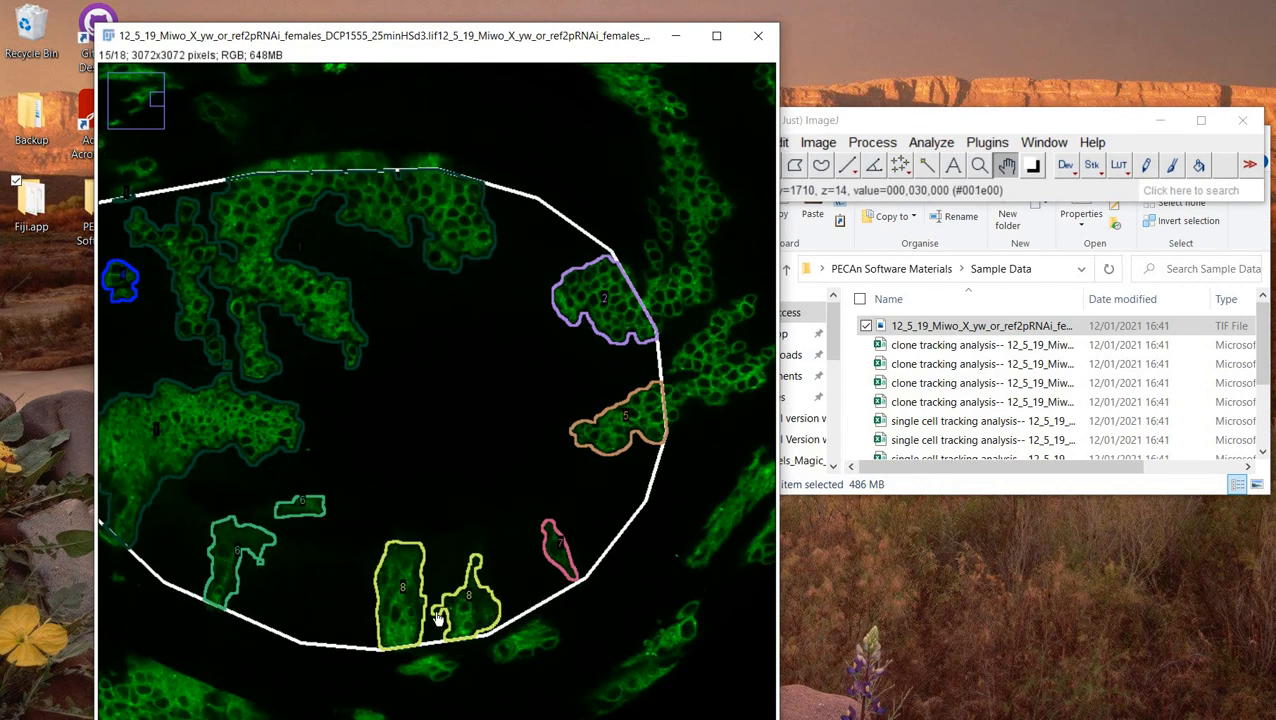
scroll(437, 618, "up", 2)
scroll(437, 617, "down", 2)
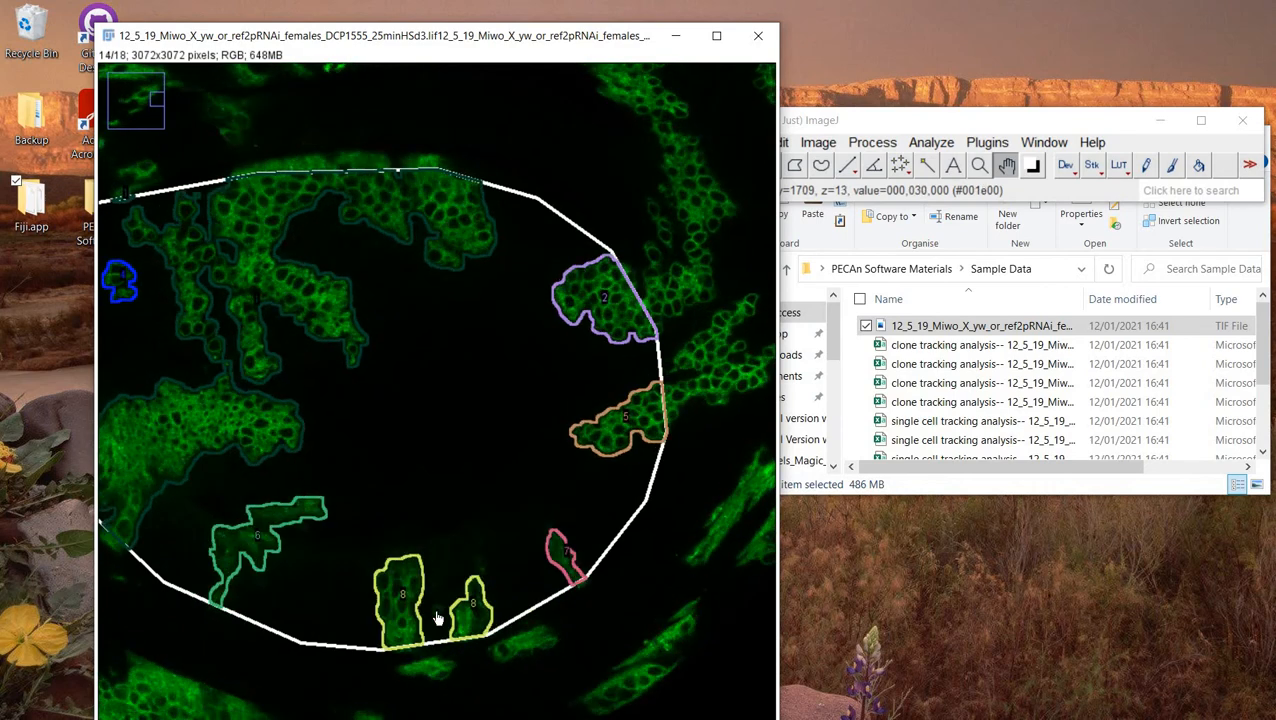
scroll(437, 617, "up", 2)
scroll(423, 399, "down", 1)
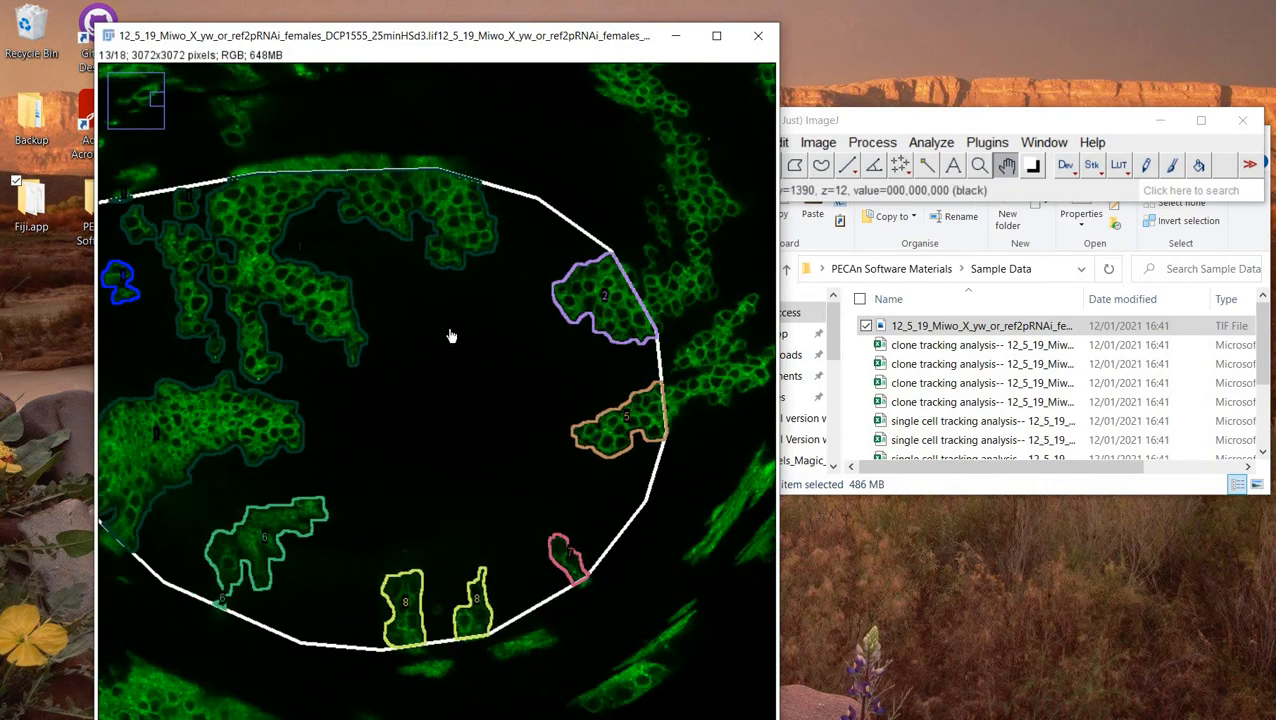
scroll(451, 336, "down", 2)
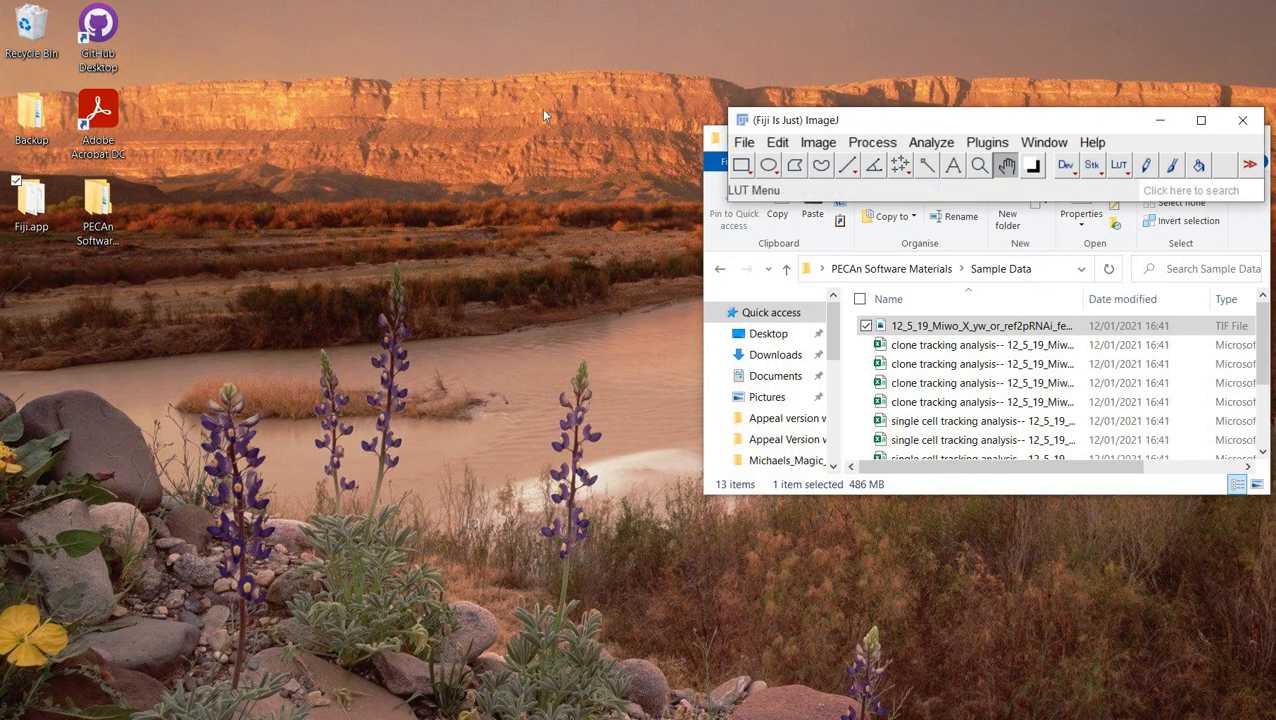
Move the ImageJ and Sample Data windows side by side and enlarge the folder window until all its files fit.
left_click_drag(830, 120, 282, 107)
left_click_drag(996, 134, 920, 109)
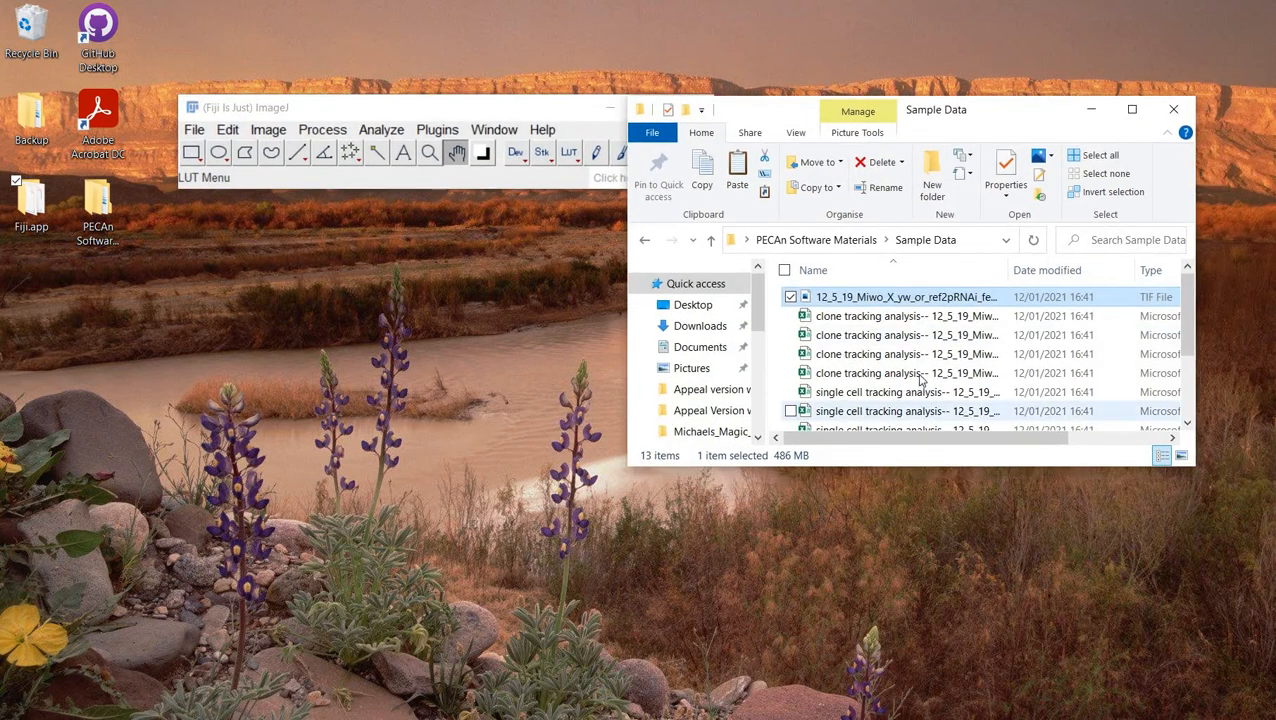
scroll(925, 372, "down", 2)
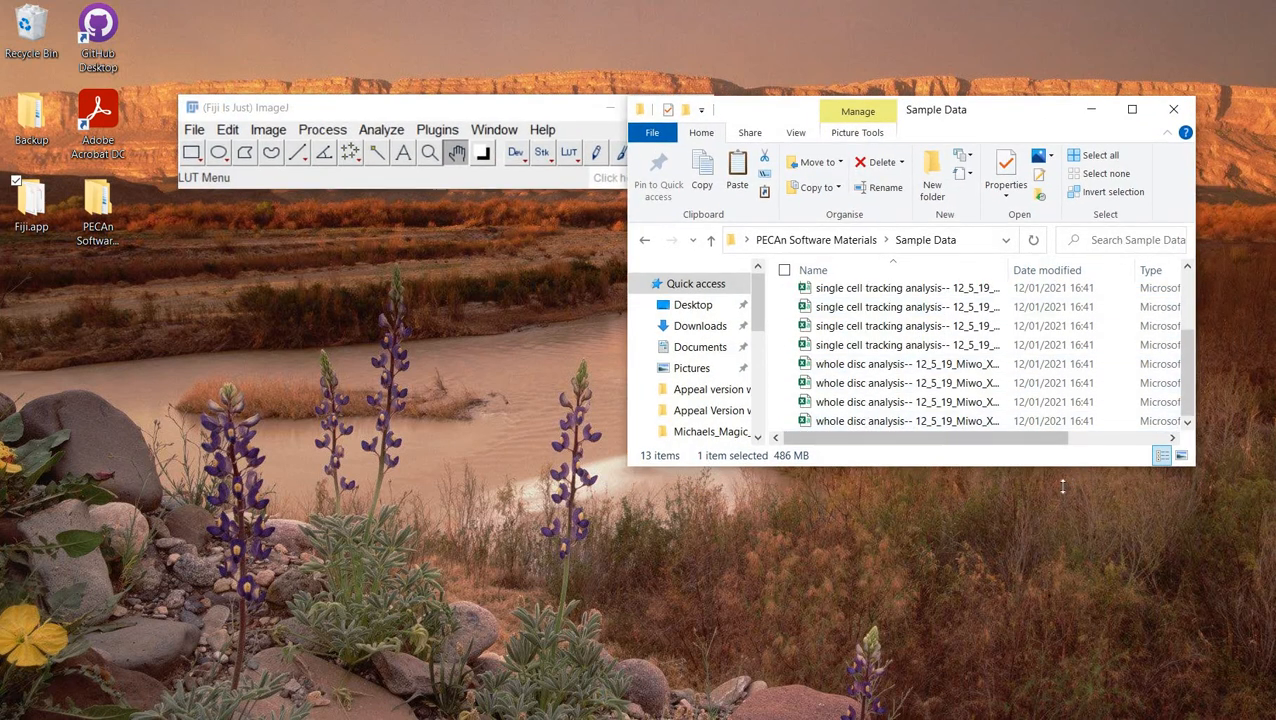
left_click_drag(1062, 466, 1058, 600)
left_click_drag(850, 601, 850, 624)
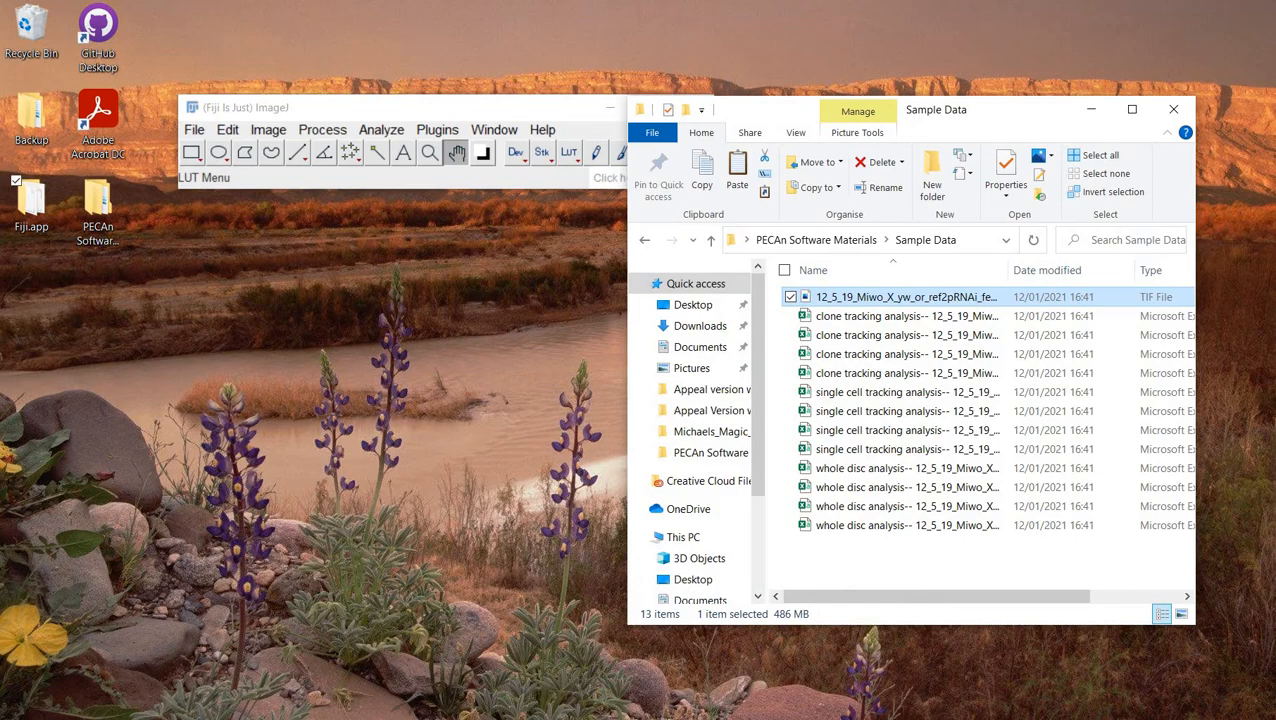
Switch to the Data Analysis With PECAn page in Firefox, place it beside the Sample Data folder, and widen the folder's Name column.
left_click(500, 718)
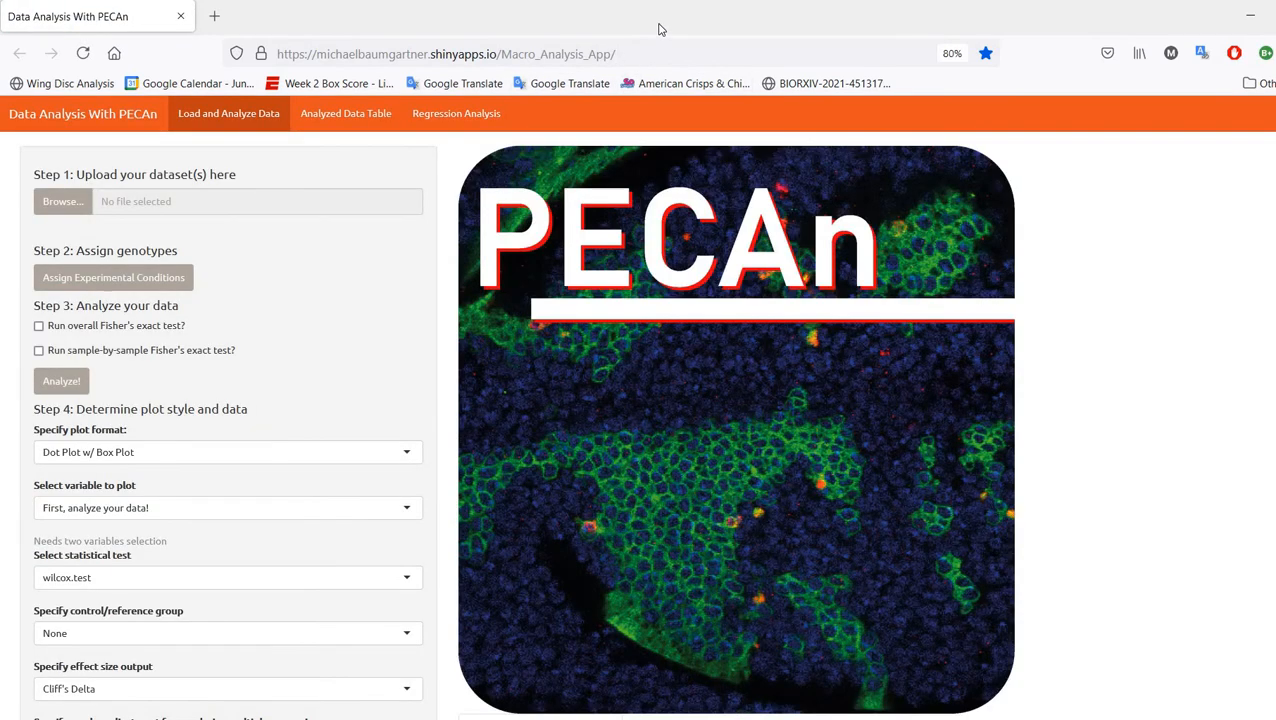
left_click_drag(655, 34, 360, 34)
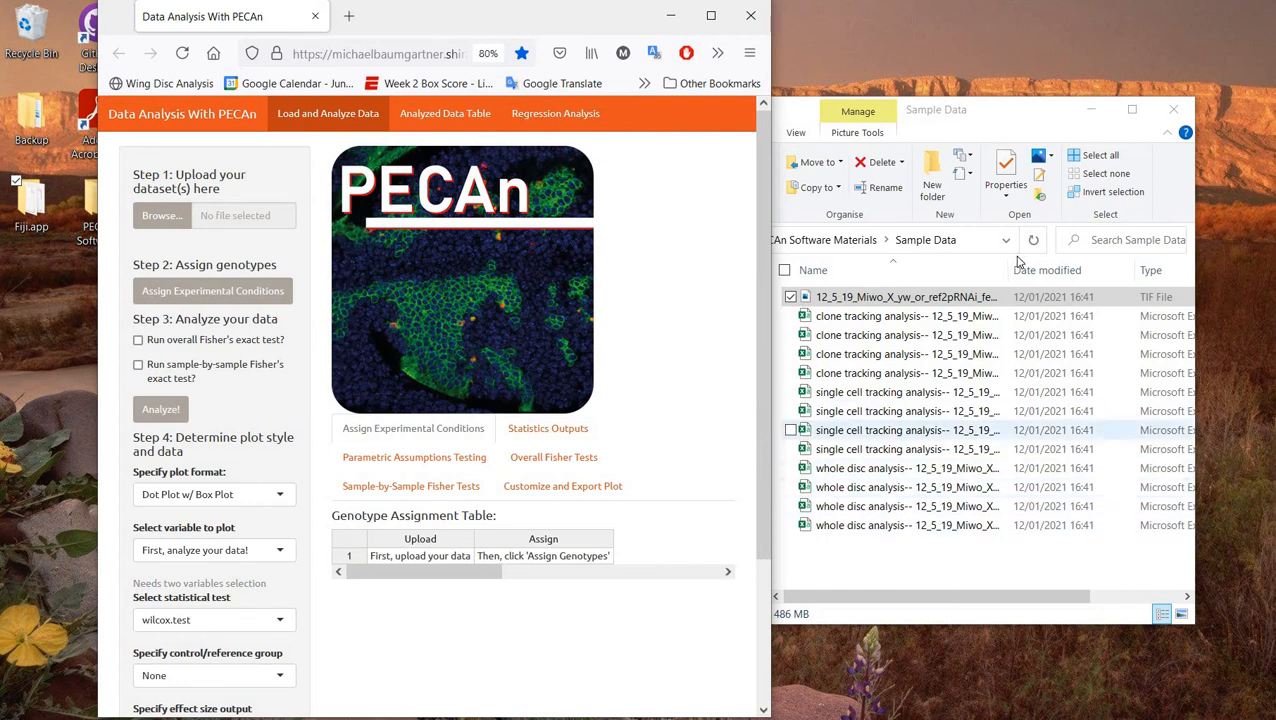
left_click_drag(1008, 274, 1144, 277)
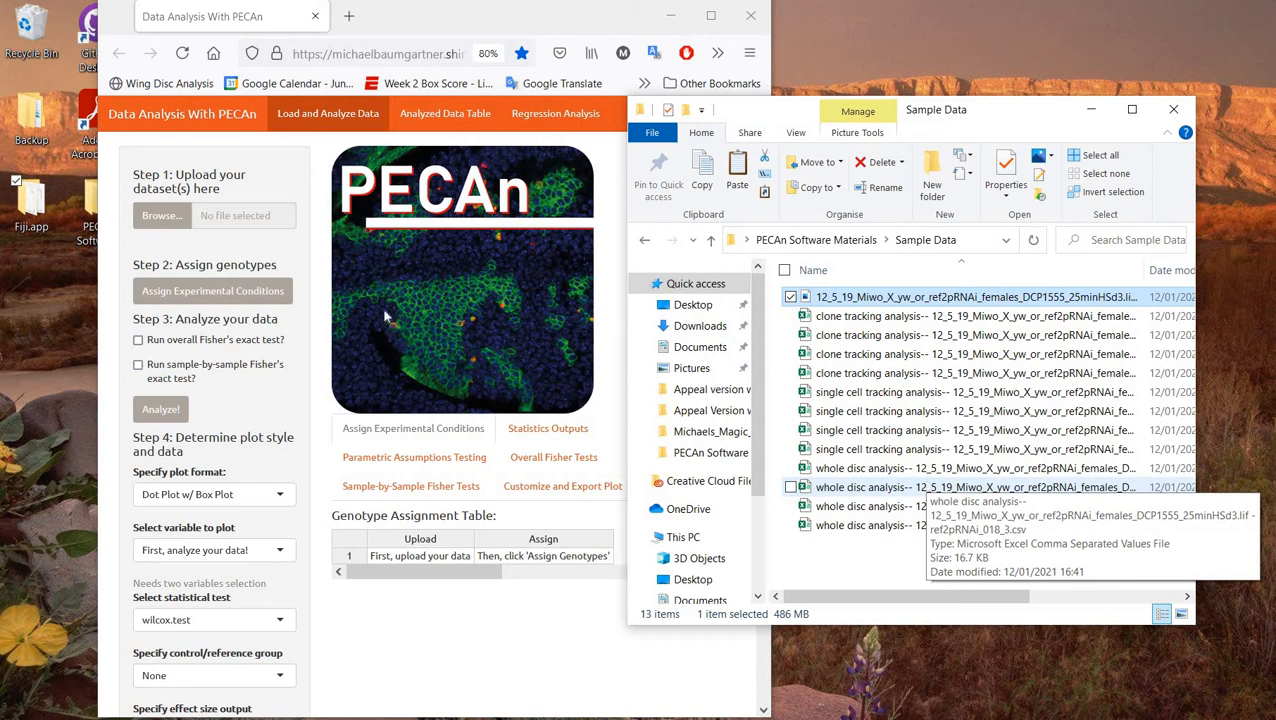
Upload the four whole disc analysis CSV files from the Sample Data folder inside PECAn Software Materials on the Desktop.
left_click(194, 228)
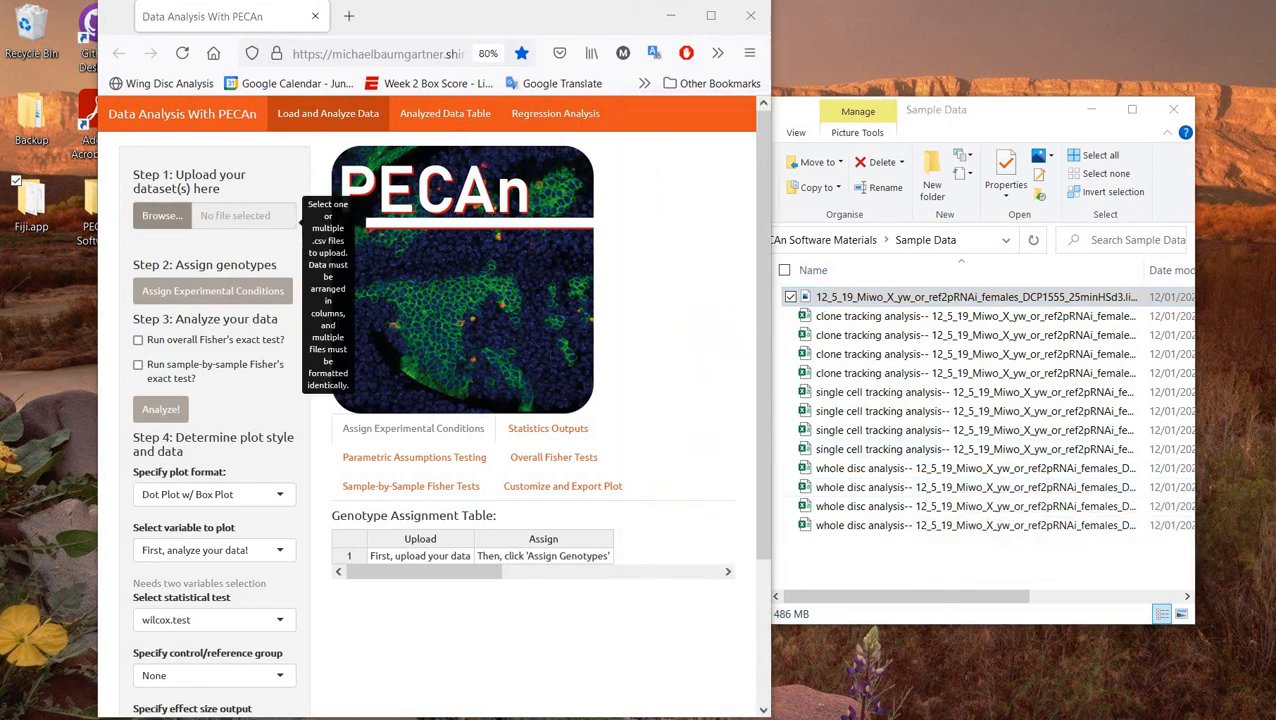
left_click(170, 178)
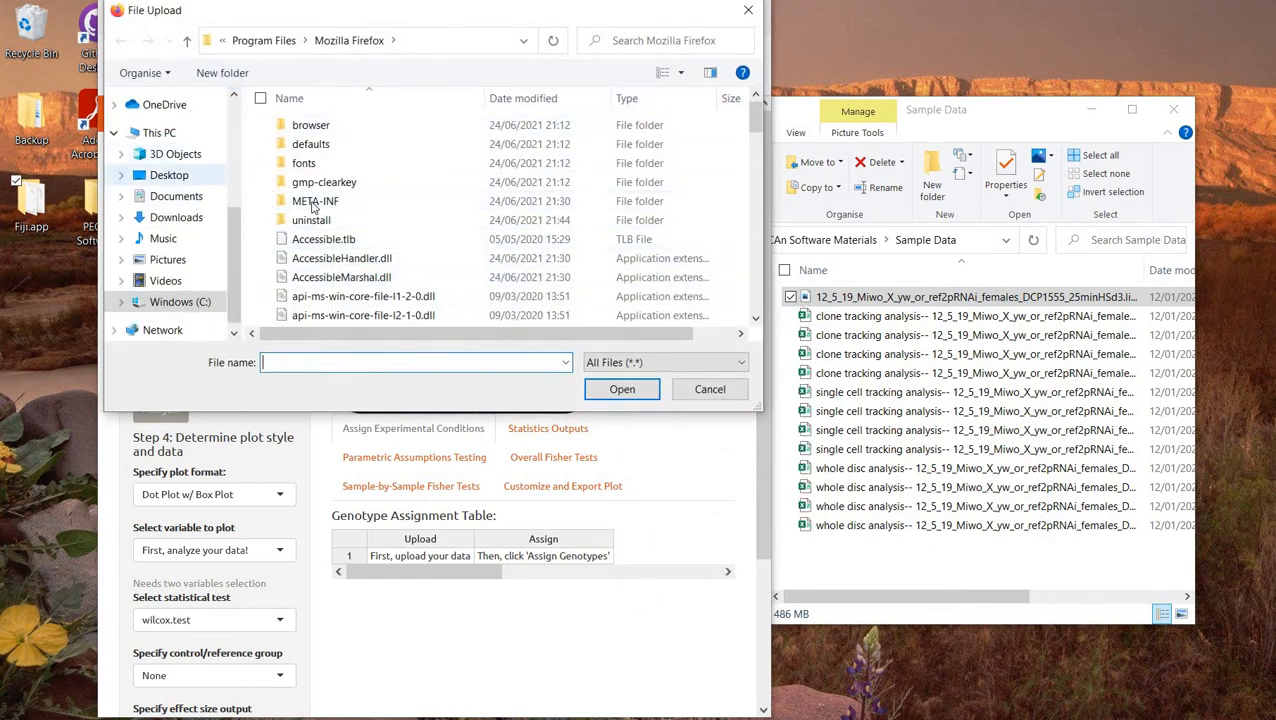
double_click(375, 163)
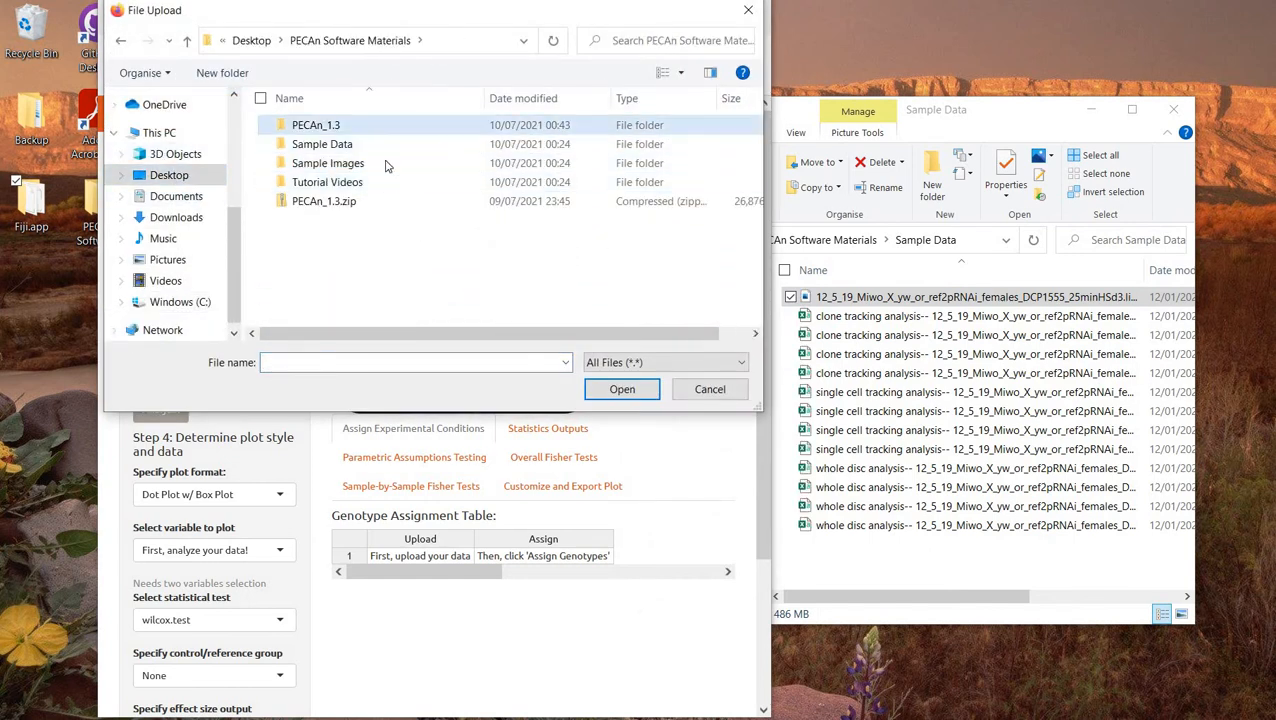
double_click(385, 148)
scroll(393, 258, "down", 1)
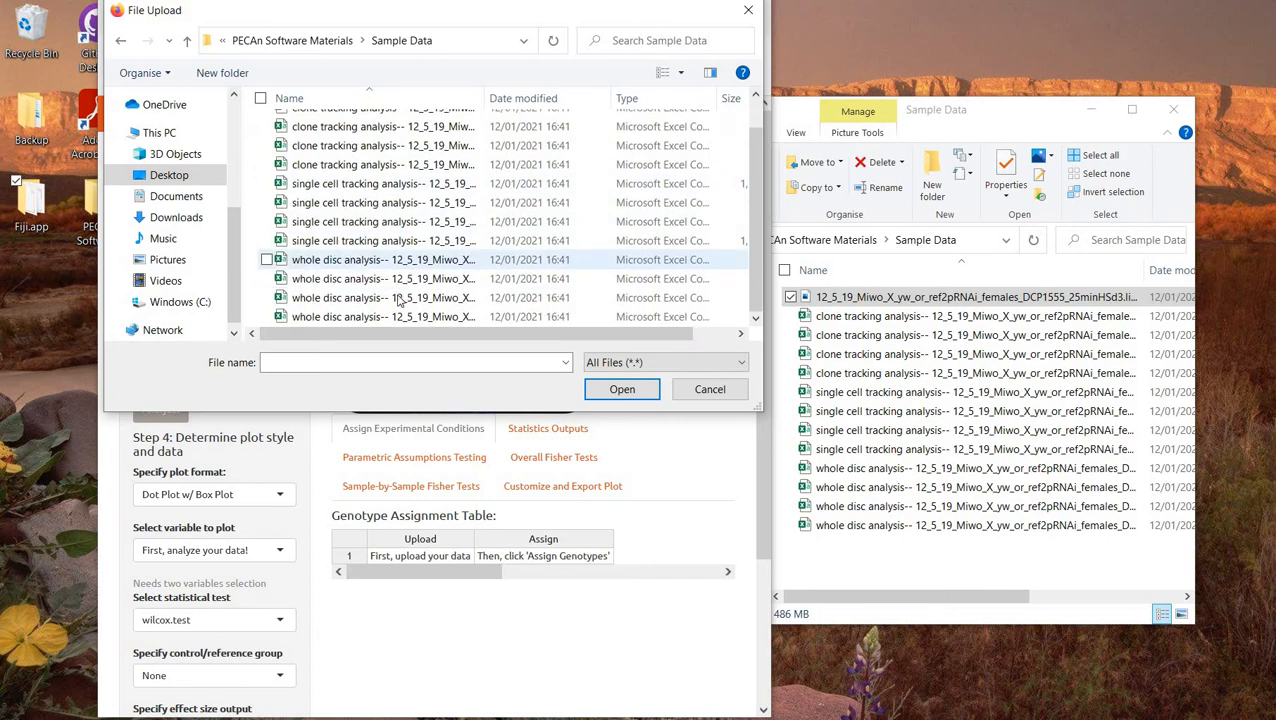
left_click(393, 259)
left_click(507, 318, "shift")
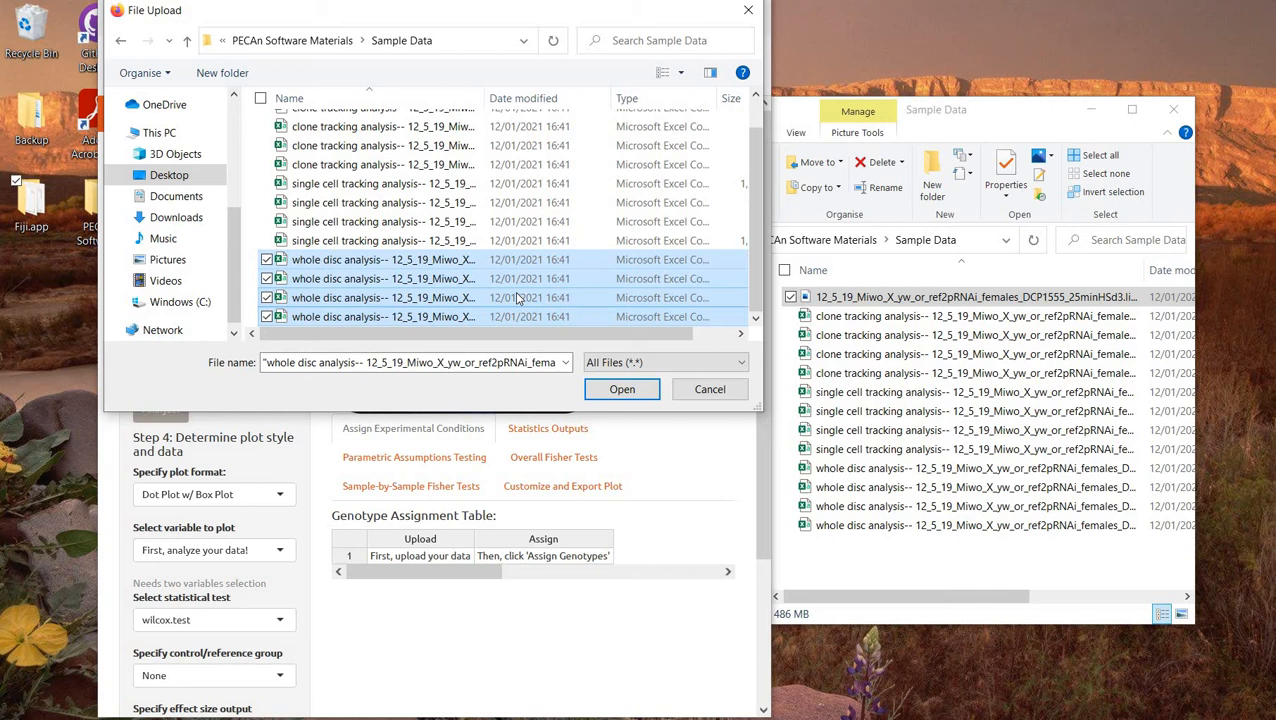
left_click(621, 389)
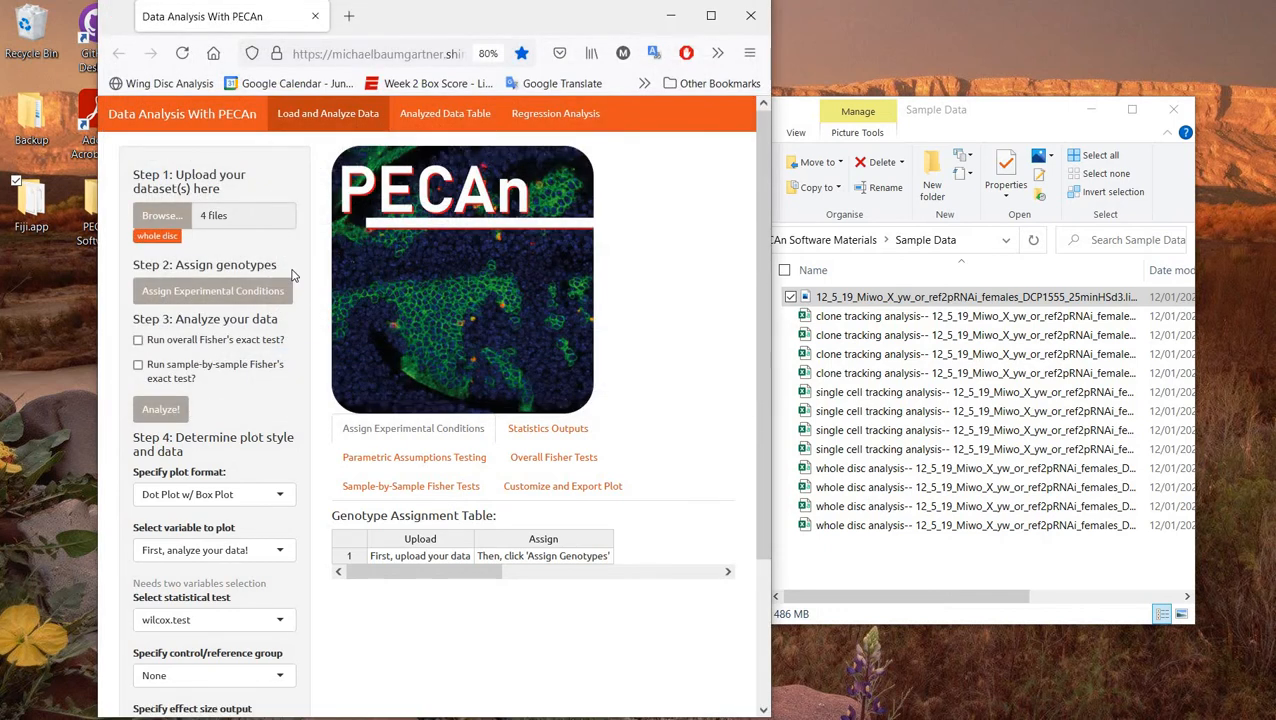
Load the genotype assignment table for the uploaded data and widen the browser window to show its Experiment and Condition columns.
left_click(229, 292)
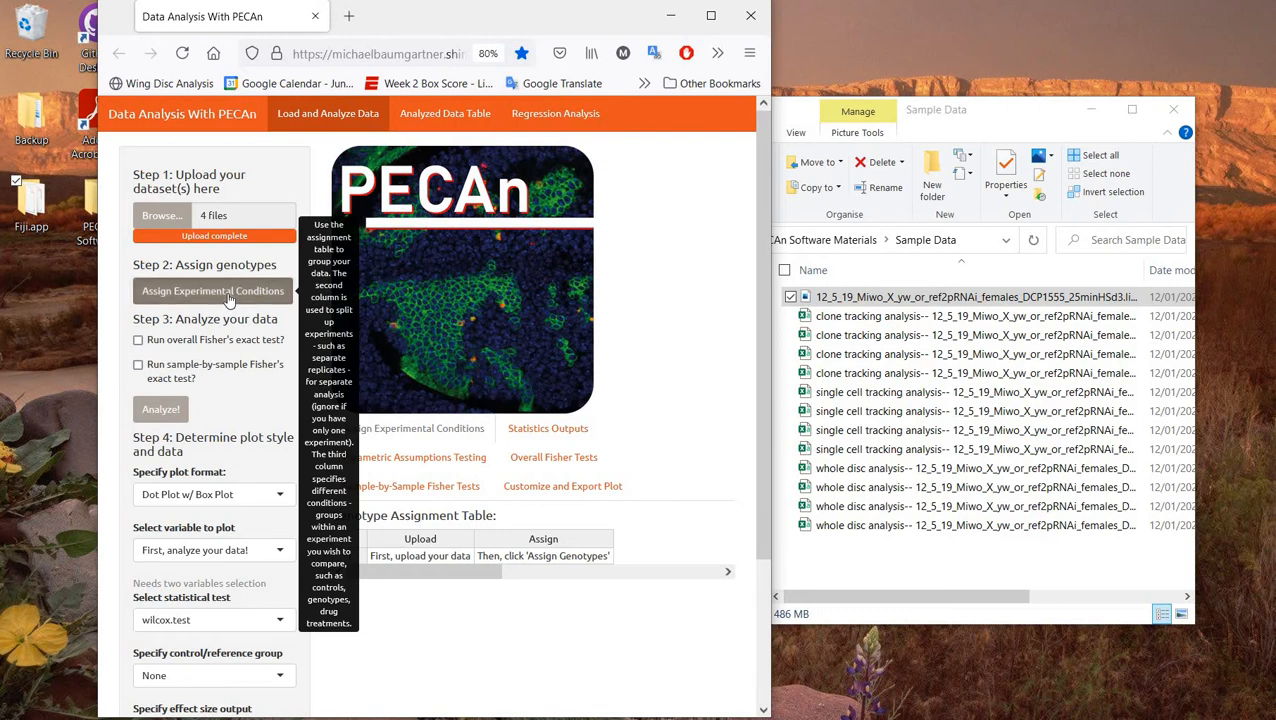
scroll(490, 543, "down", 2)
scroll(490, 543, "down", 2)
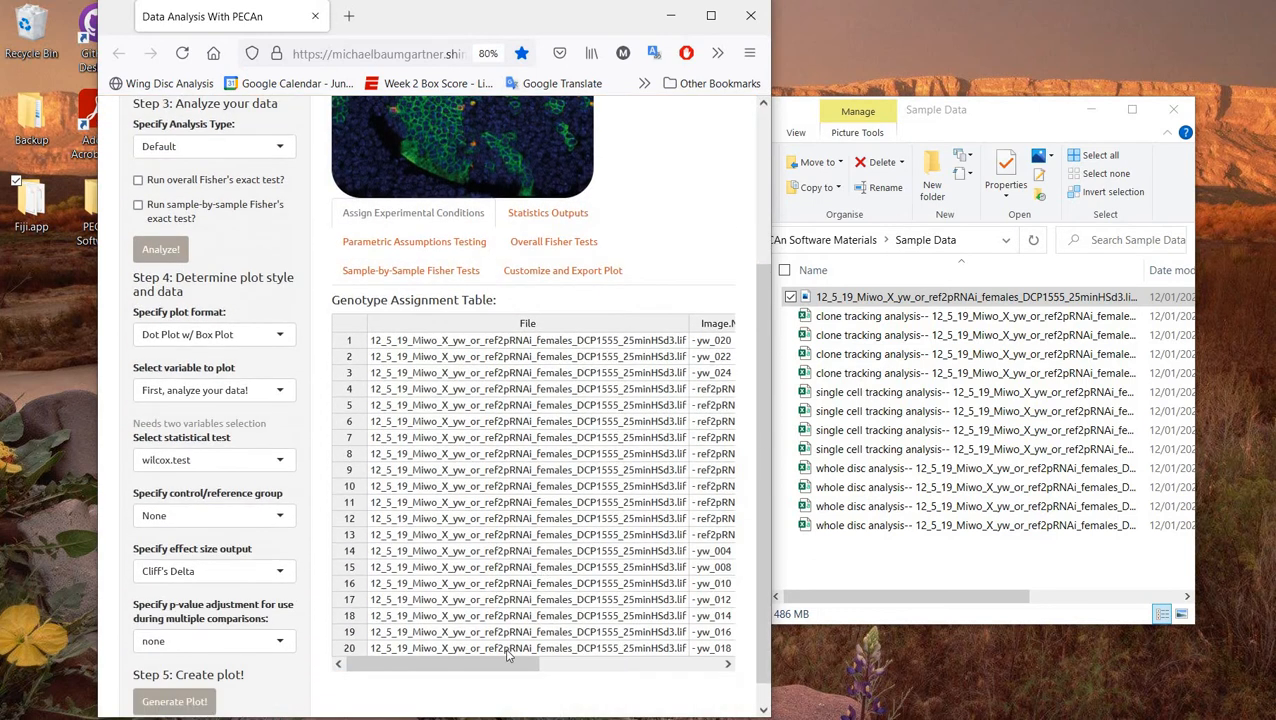
left_click_drag(463, 666, 509, 666)
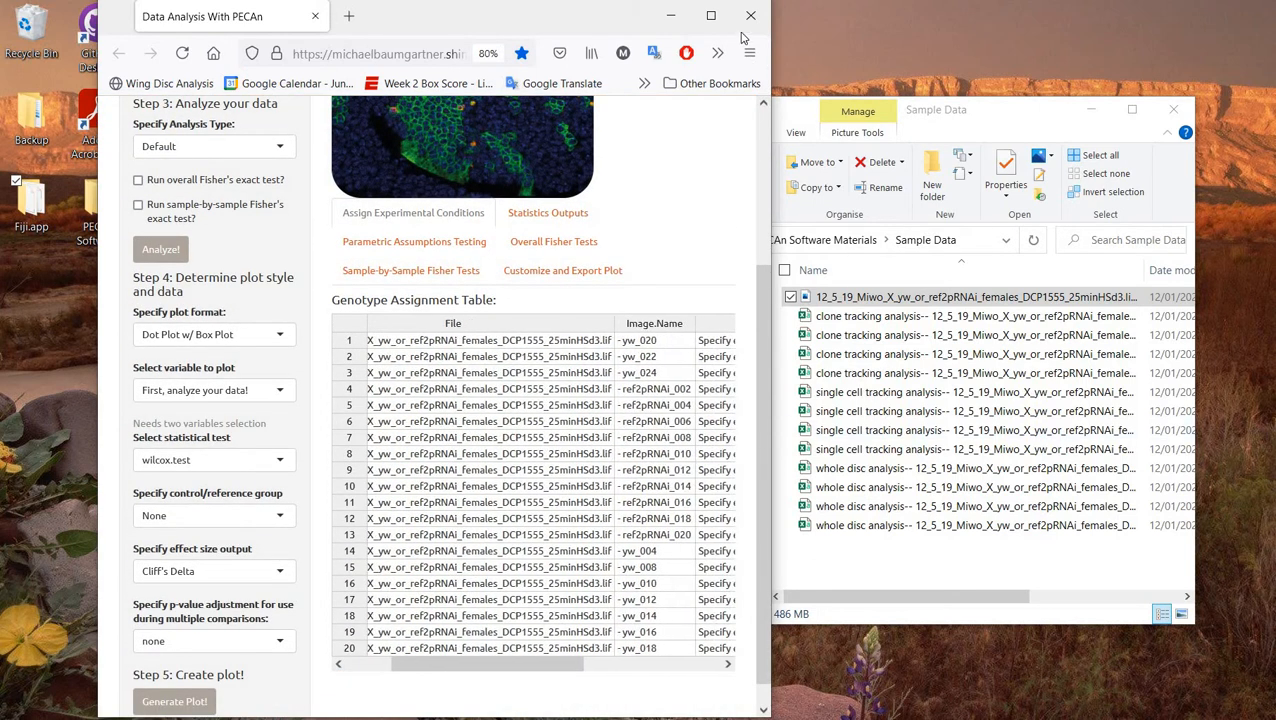
left_click_drag(1174, 201, 1164, 201)
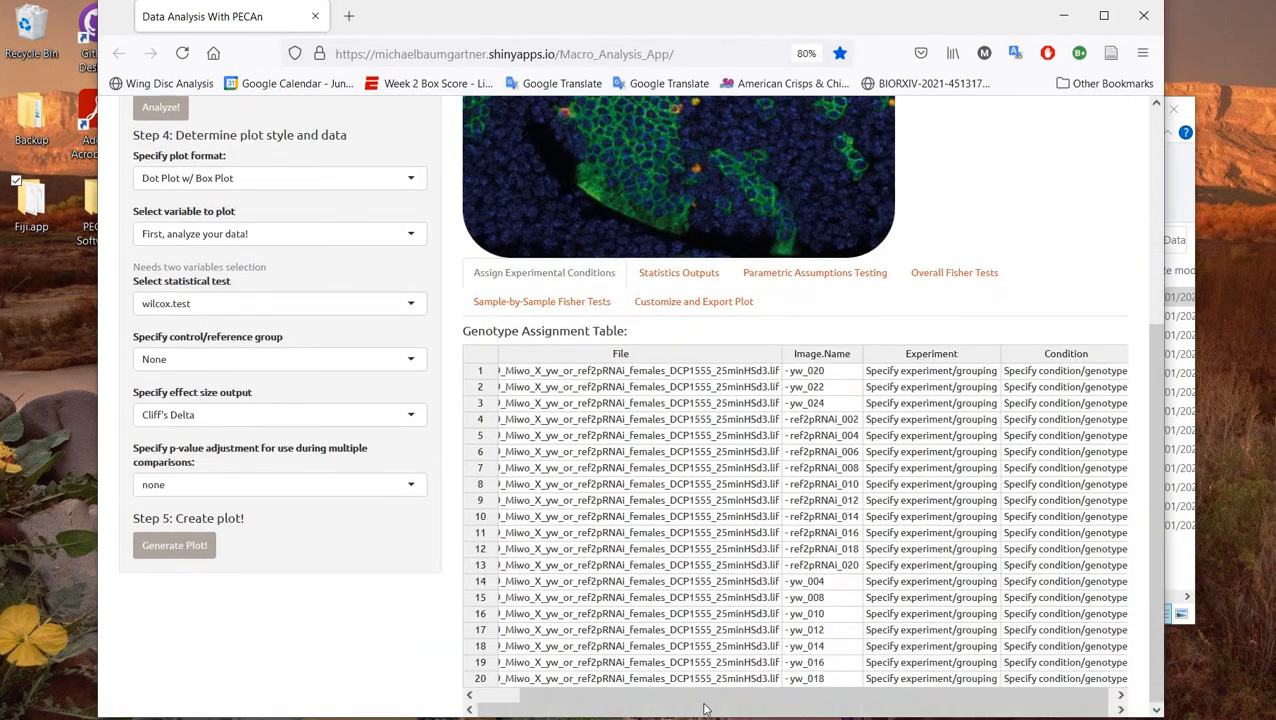
left_click_drag(664, 697, 620, 692)
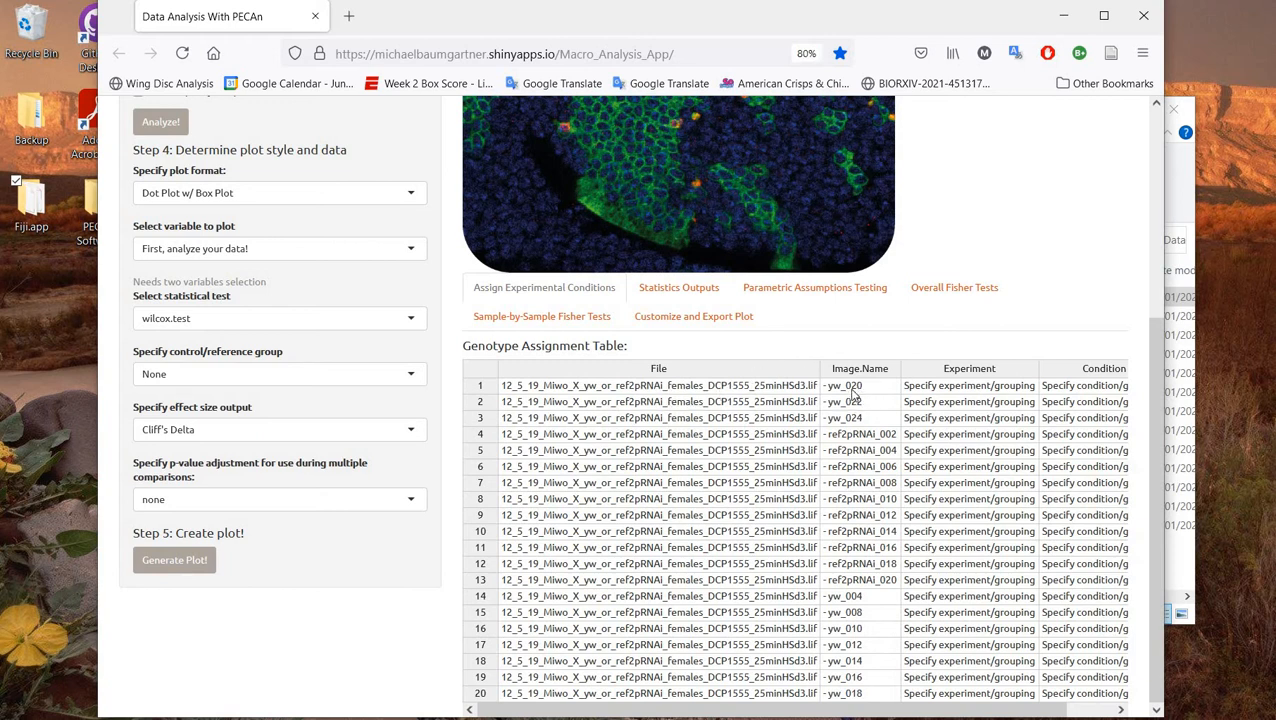
scroll(1008, 413, "right", 2)
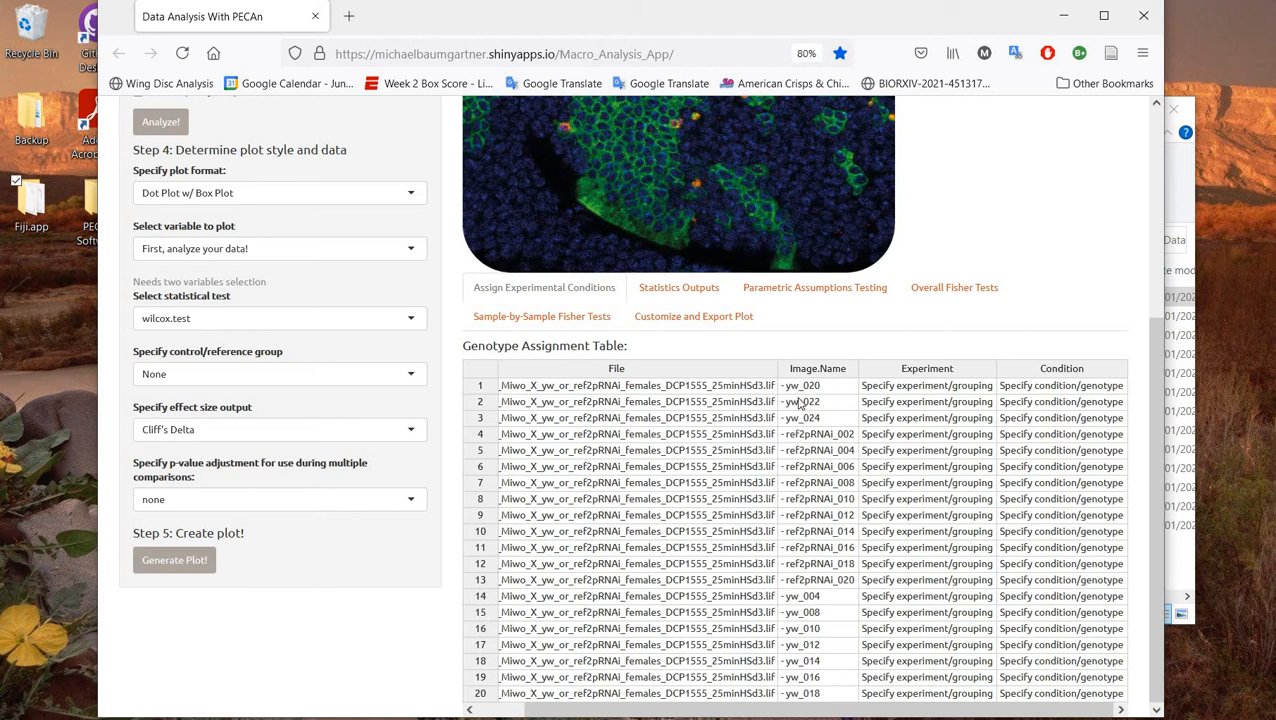
Set the condition of image yw_020 in row 1 of the genotype assignment table to Control.
left_click(1070, 389)
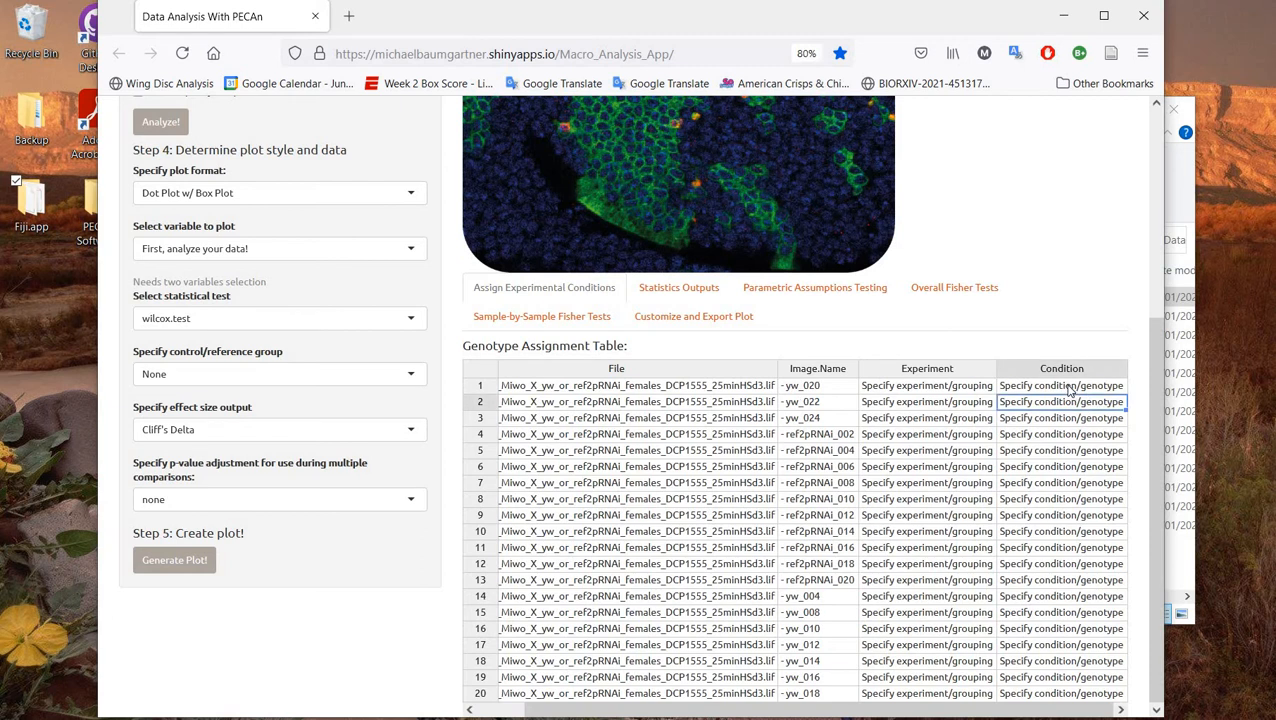
double_click(1069, 385)
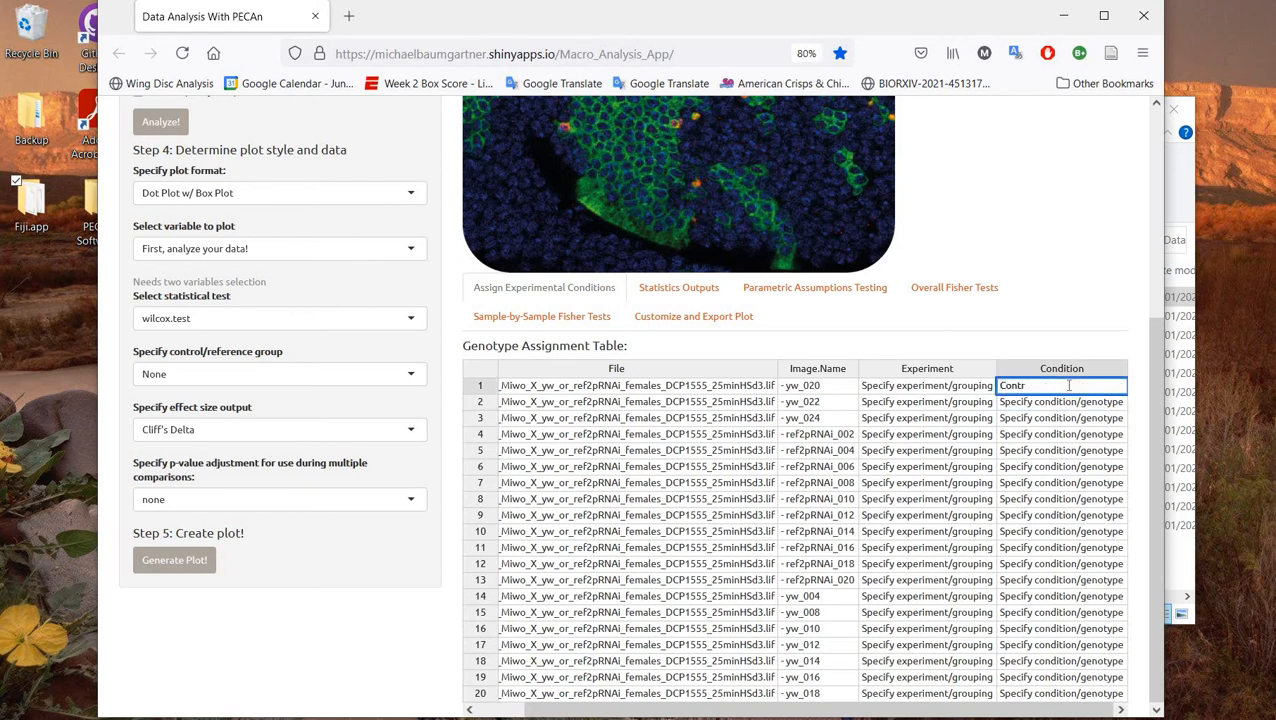
type("Control")
key("Return")
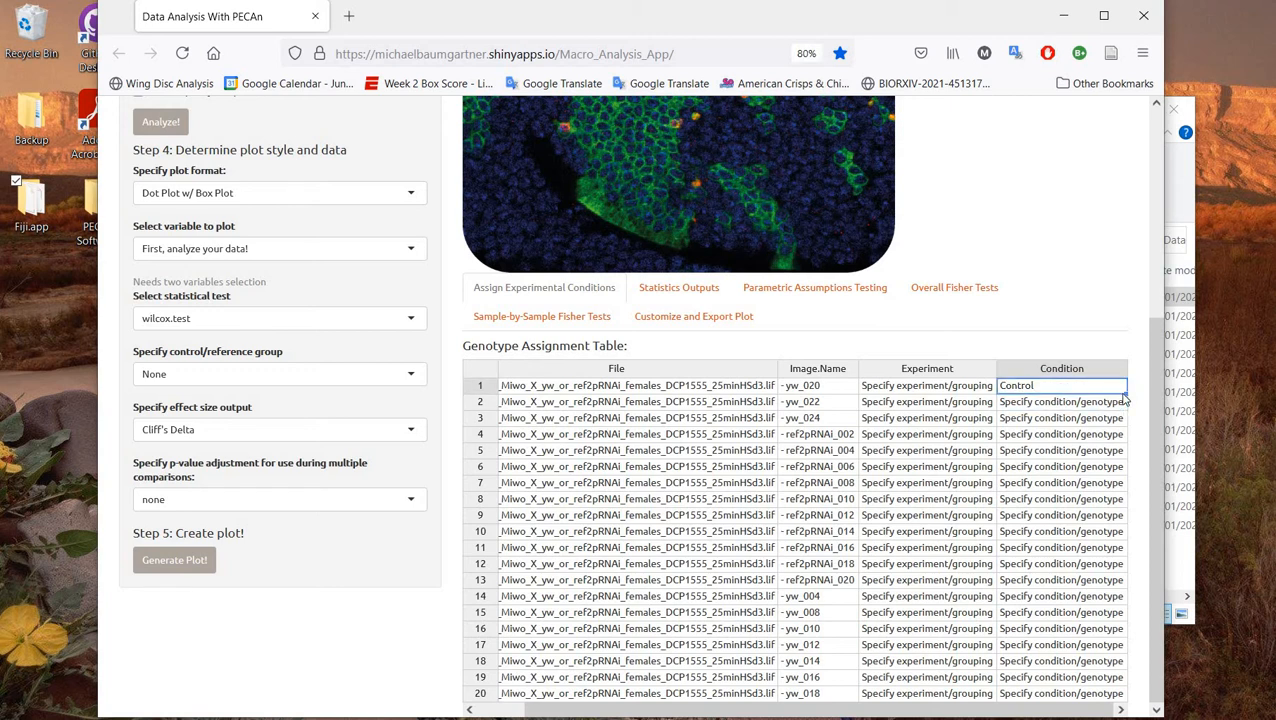
Fill Control down the Condition column of the genotype assignment table, and set the ref2pRNAi images in rows 4 to 13 to ref(2)P RNAi.
left_click_drag(1126, 393, 1096, 698)
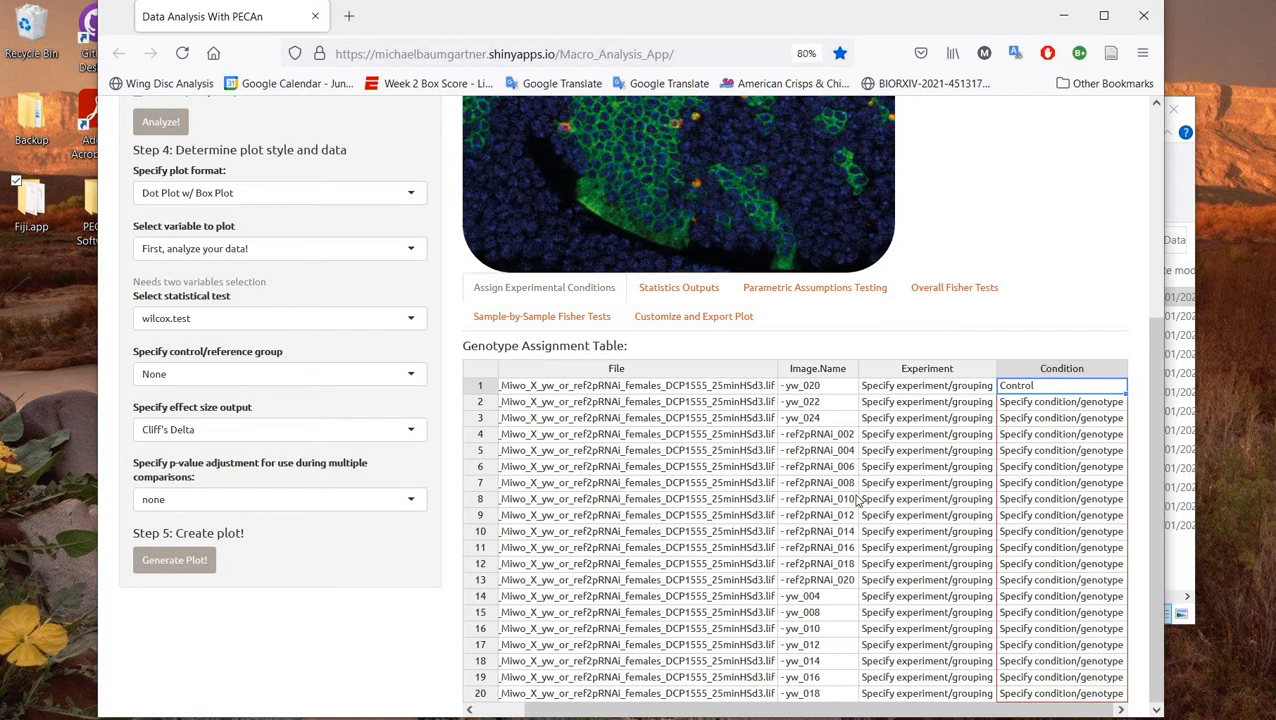
left_click(1059, 449)
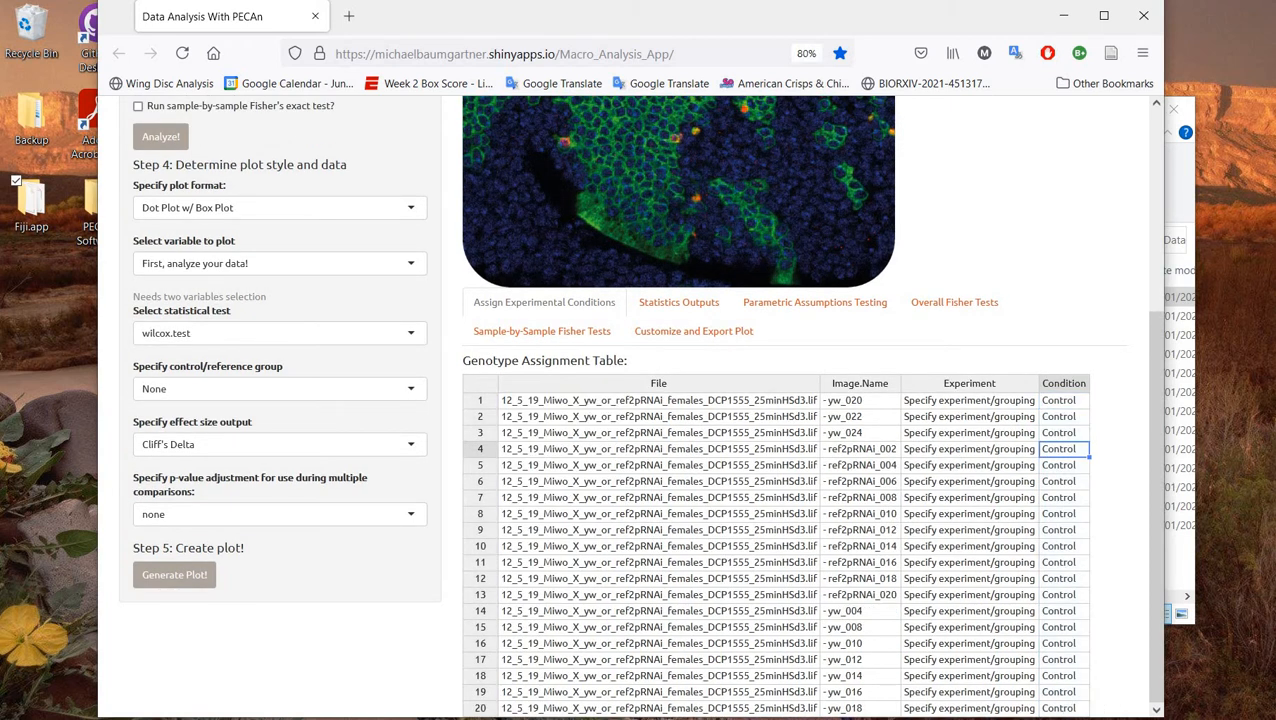
type("ref(2)P")
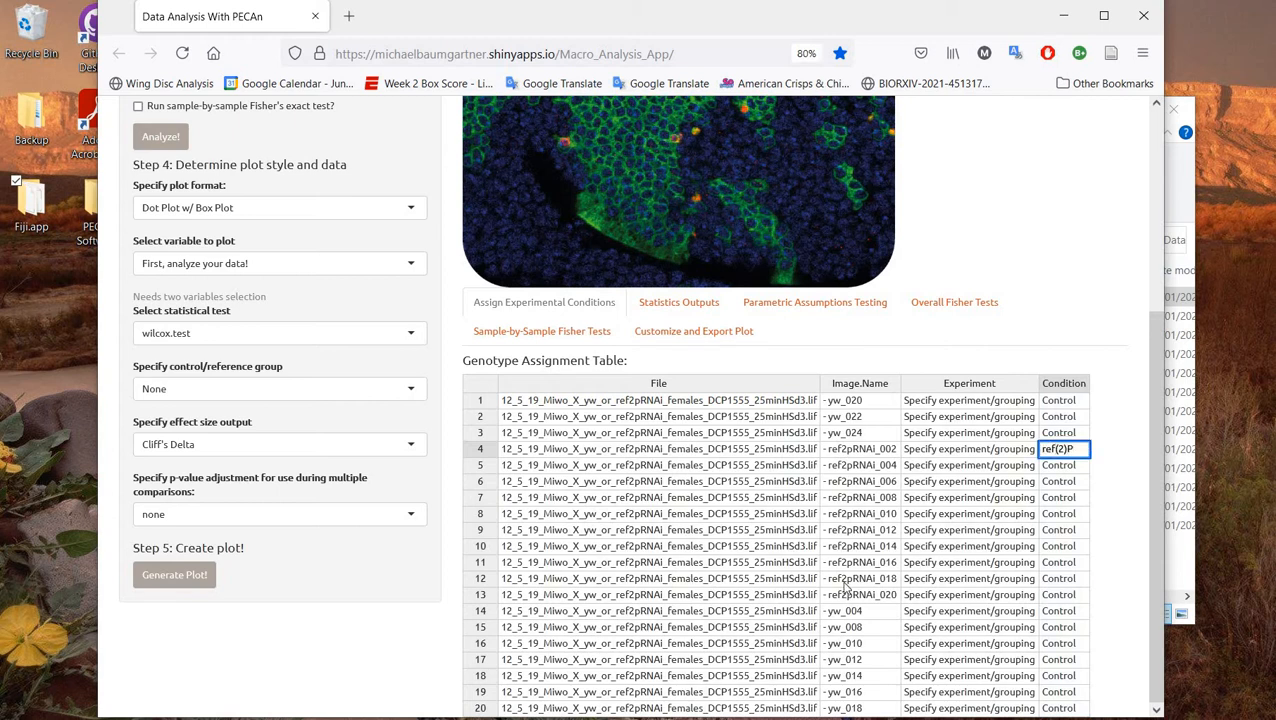
type(" RNAi")
key("Return")
left_click(1094, 453)
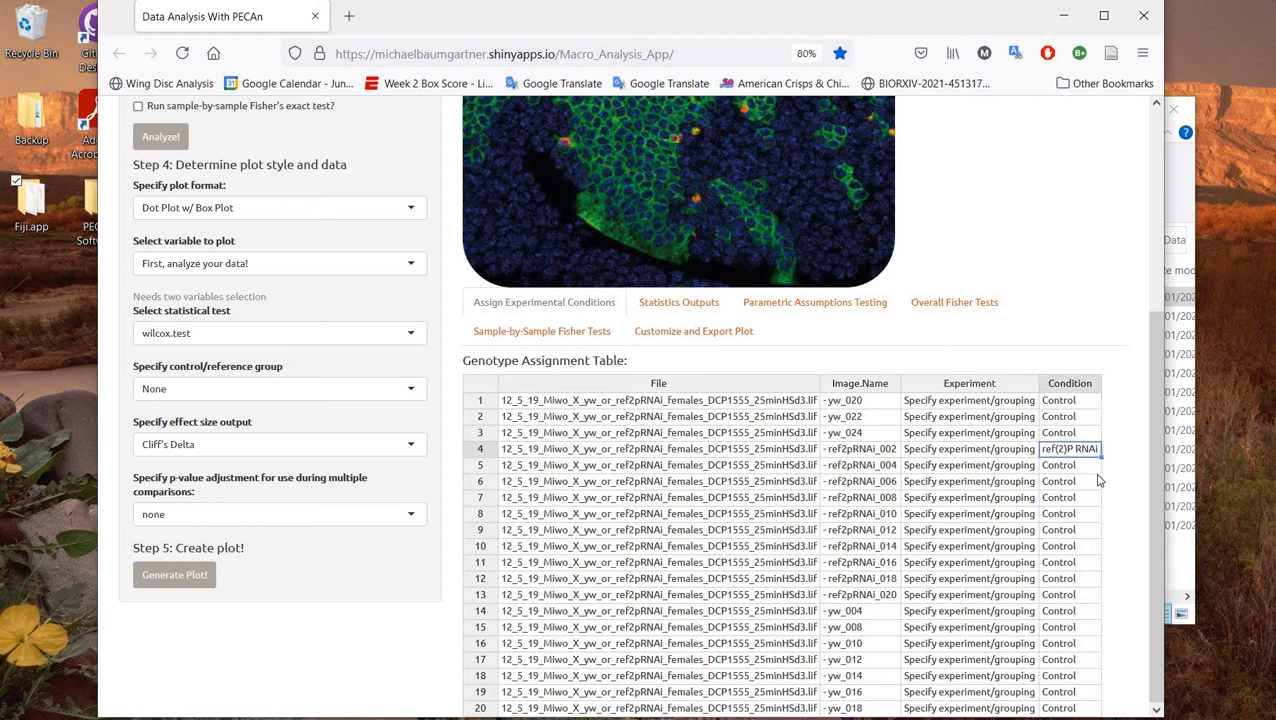
left_click_drag(1097, 481, 1085, 598)
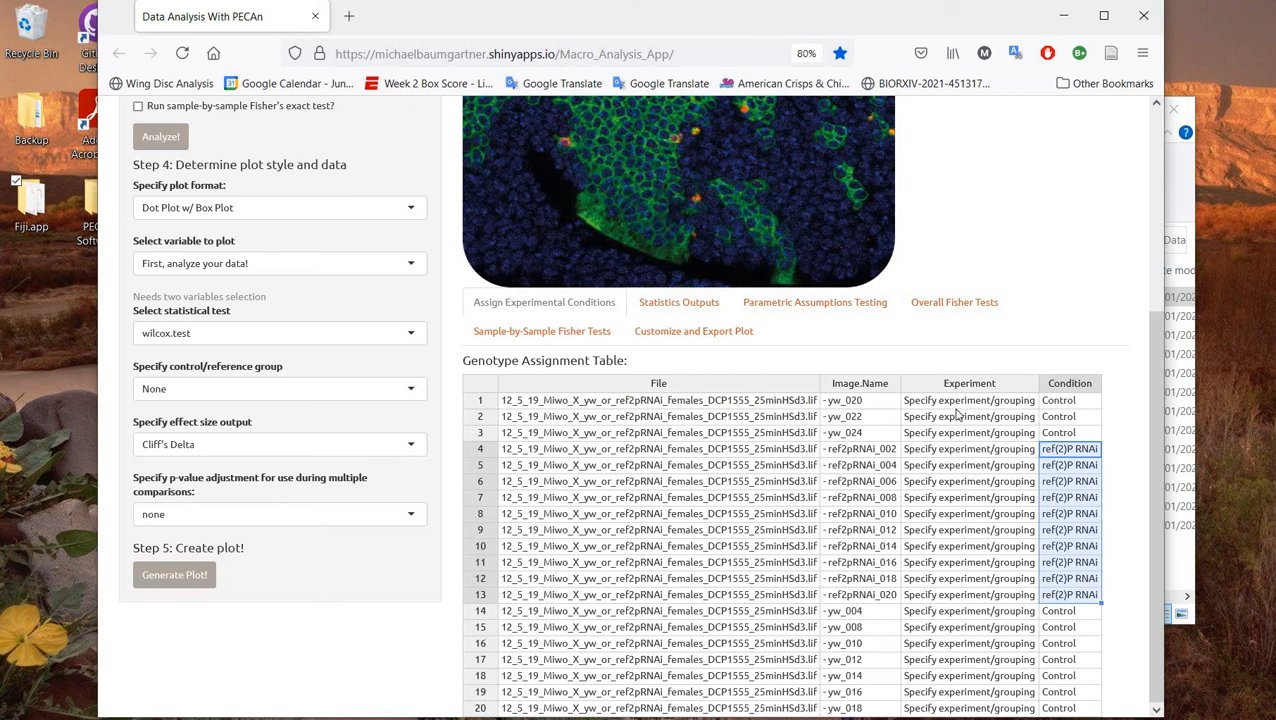
Run the analysis on the uploaded data with the assigned conditions, using the Default analysis type.
left_click_drag(956, 400, 962, 659)
left_click_drag(1060, 400, 1070, 692)
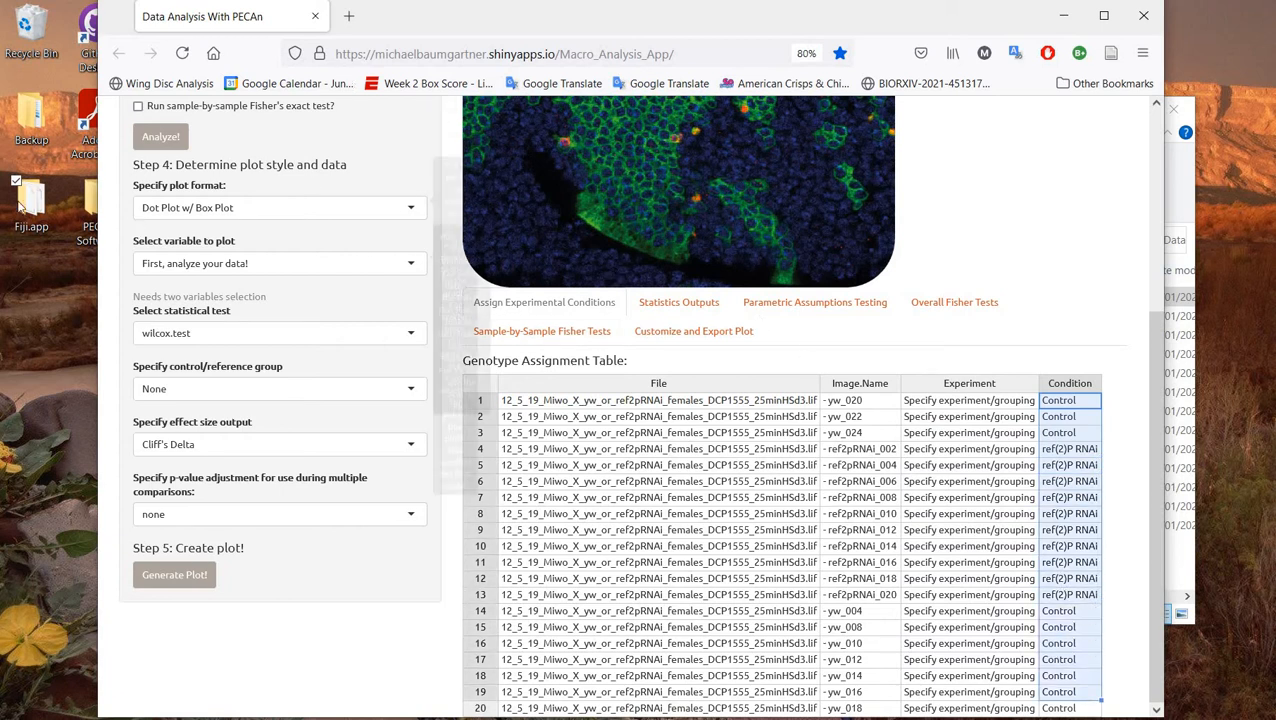
left_click(150, 141)
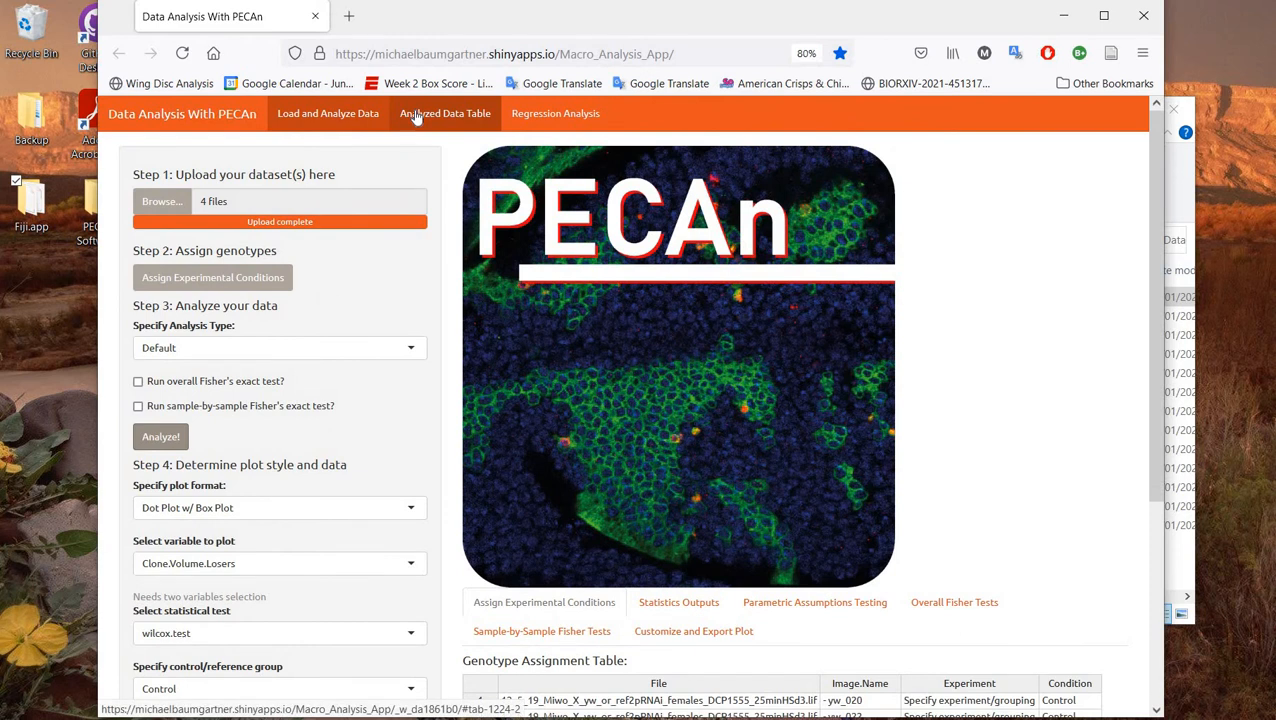
Open the Analyzed Data Table and examine its rows and the condition, volume, clone coverage and cell number columns.
left_click(416, 117)
scroll(712, 330, "down", 2)
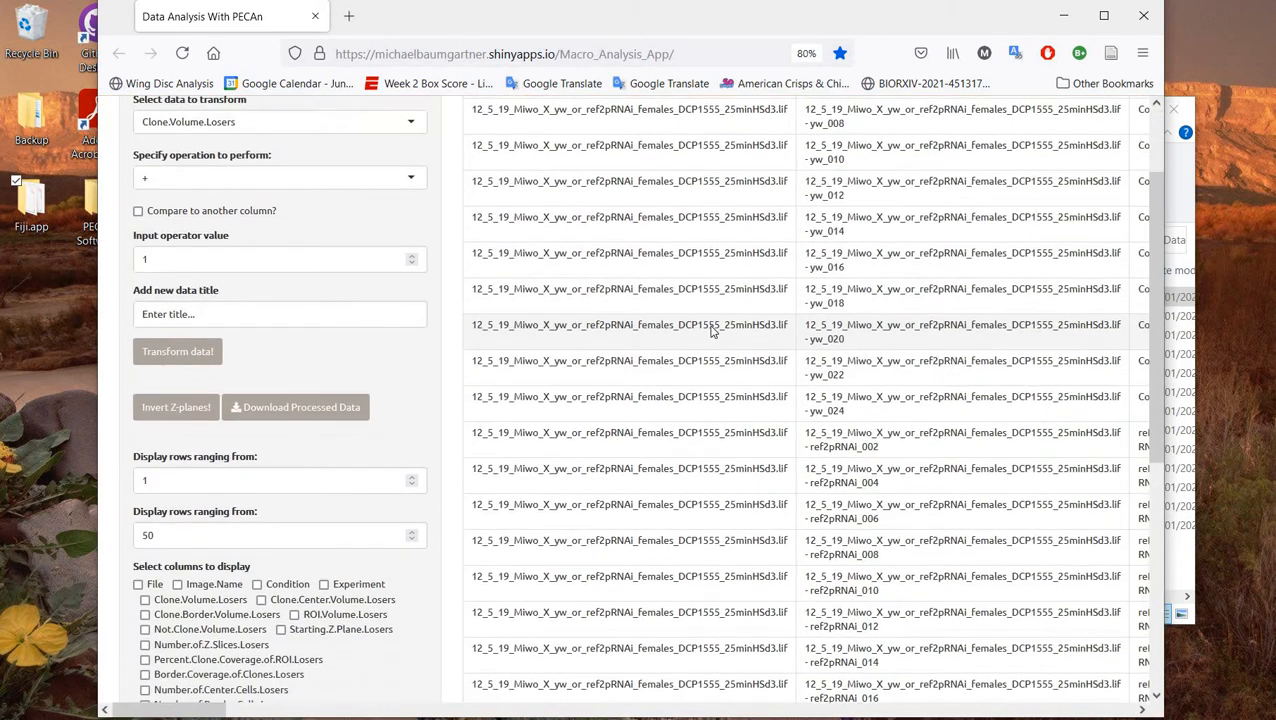
scroll(712, 330, "up", 2)
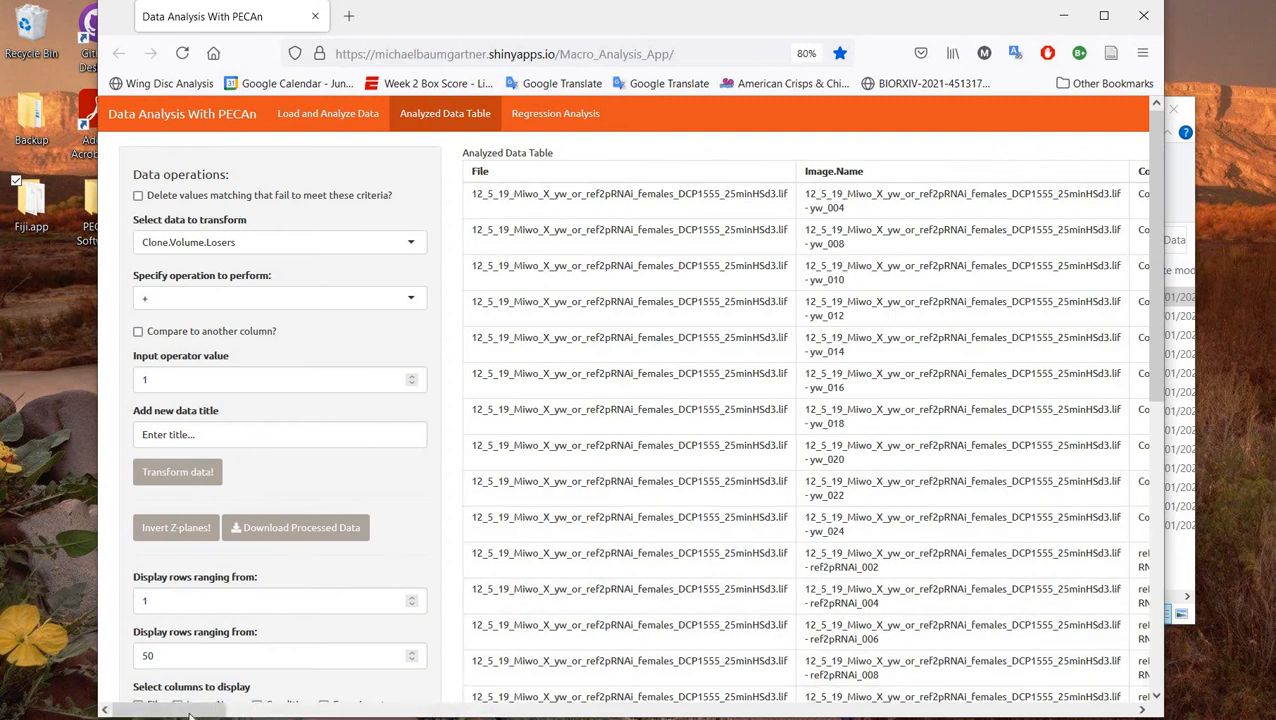
left_click_drag(190, 713, 281, 710)
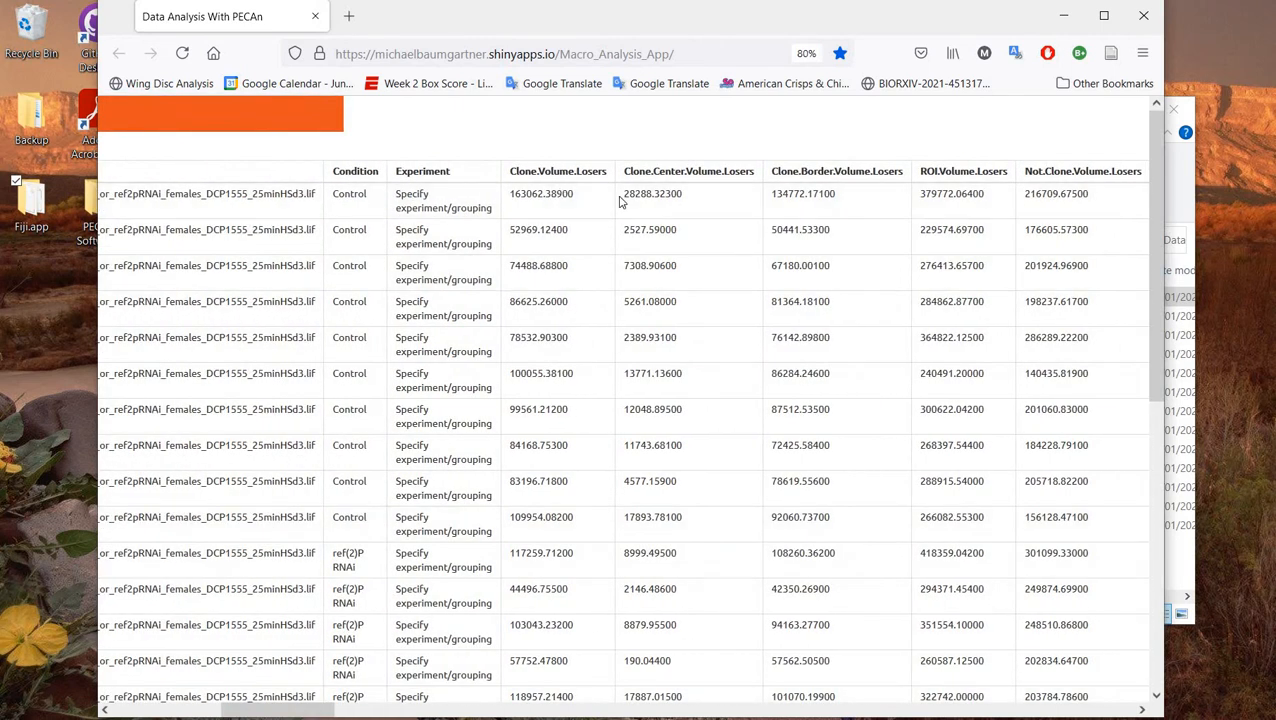
left_click_drag(330, 711, 417, 670)
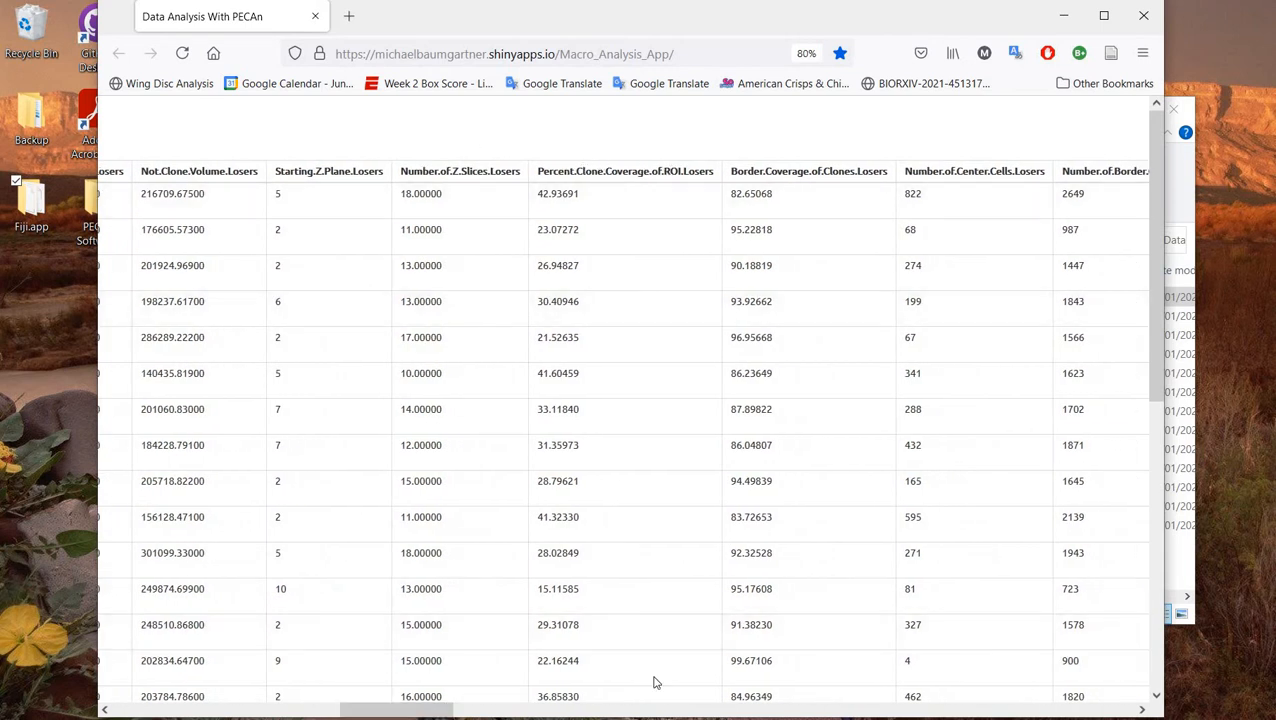
left_click_drag(379, 712, 151, 711)
Display only the Number.of.Z.Slices.Losers, Number.of.Center.Cells.Losers, Total.Number.of.Cells.Losers and Border.Foci.Volume.Losers columns in the Analyzed Data Table.
scroll(330, 520, "down", 4)
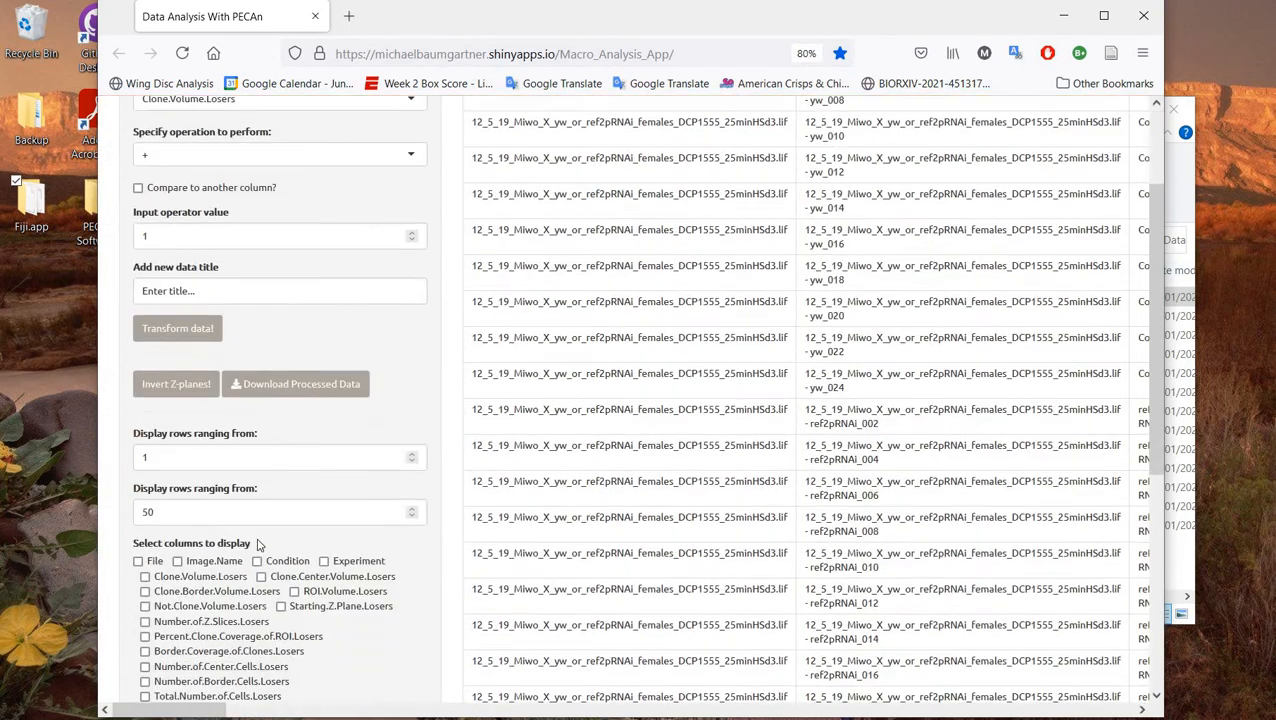
scroll(201, 602, "down", 1)
left_click(172, 553)
left_click(167, 525)
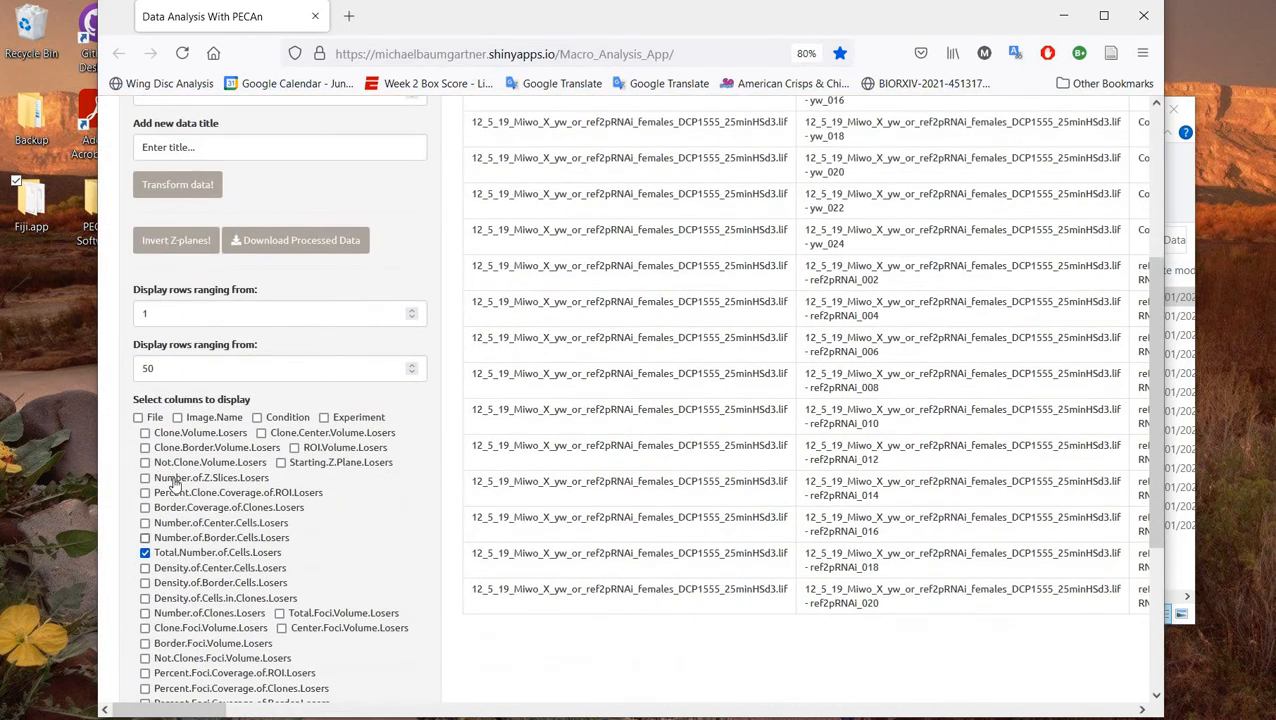
left_click(172, 479)
left_click(186, 646)
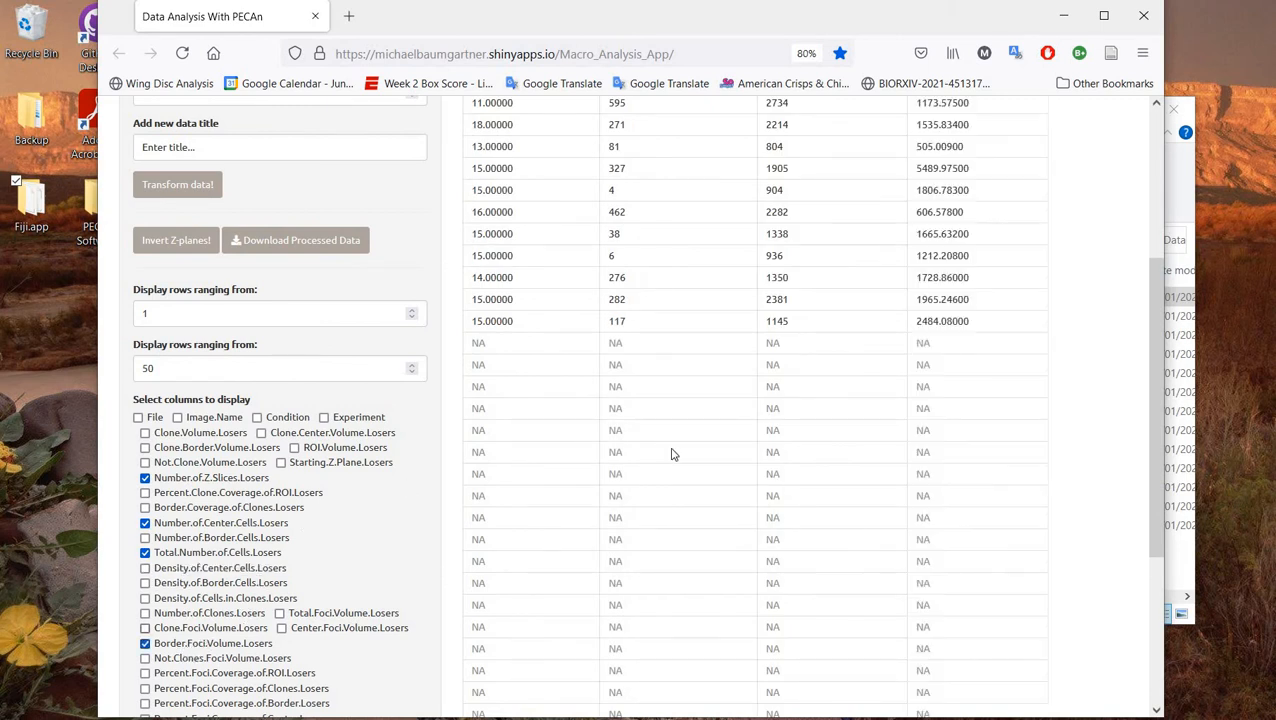
scroll(665, 450, "up", 5)
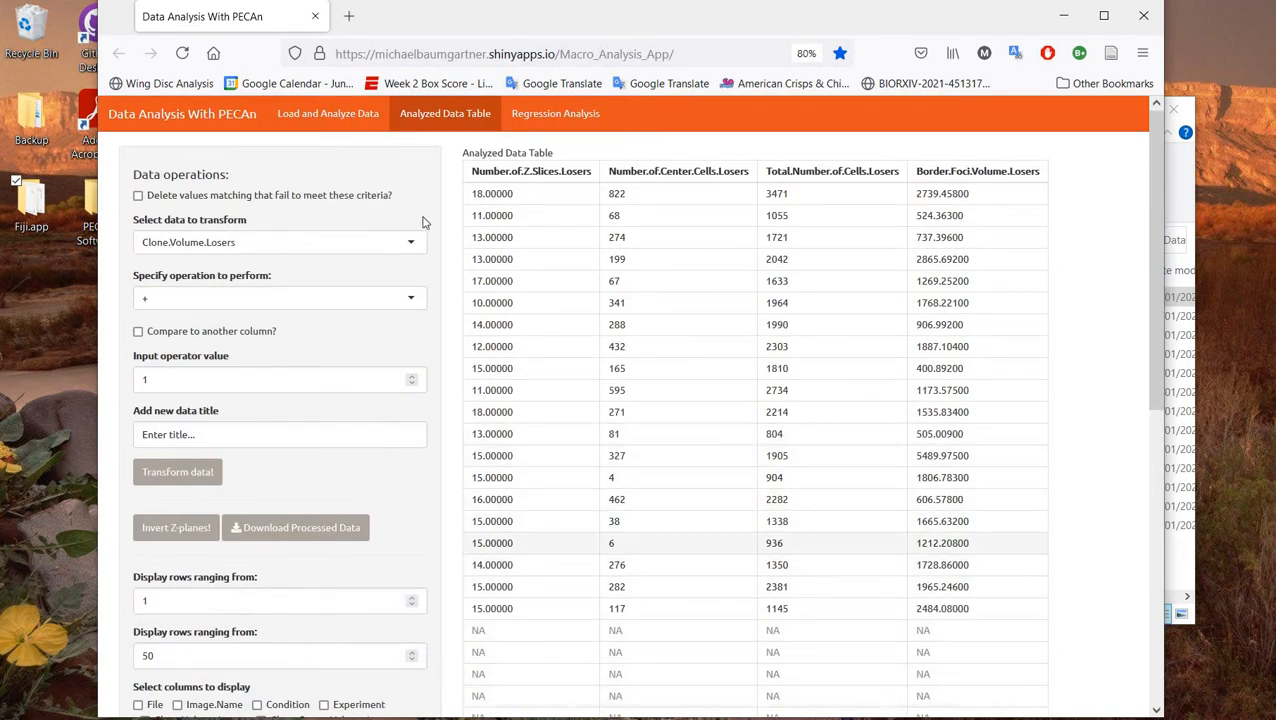
Return to the Load and Analyze Data page and choose Dot Plot w/ Box Plot as the plot format.
left_click(309, 118)
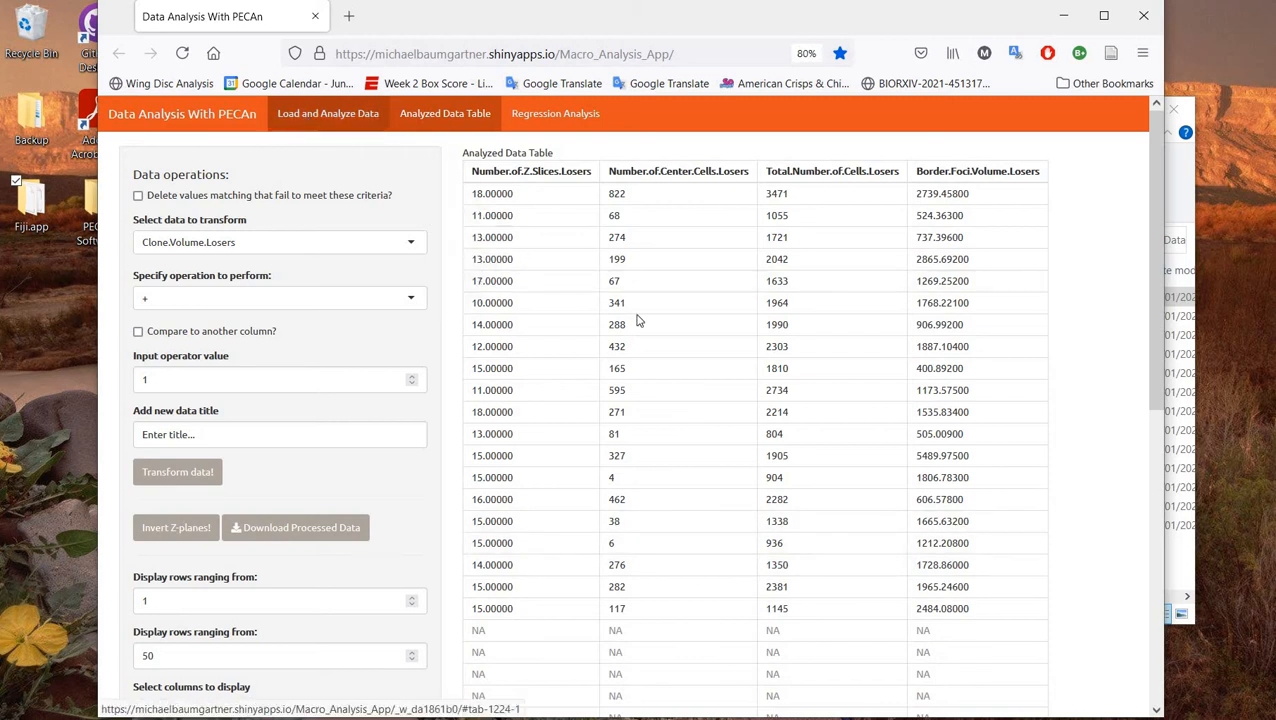
scroll(483, 397, "down", 3)
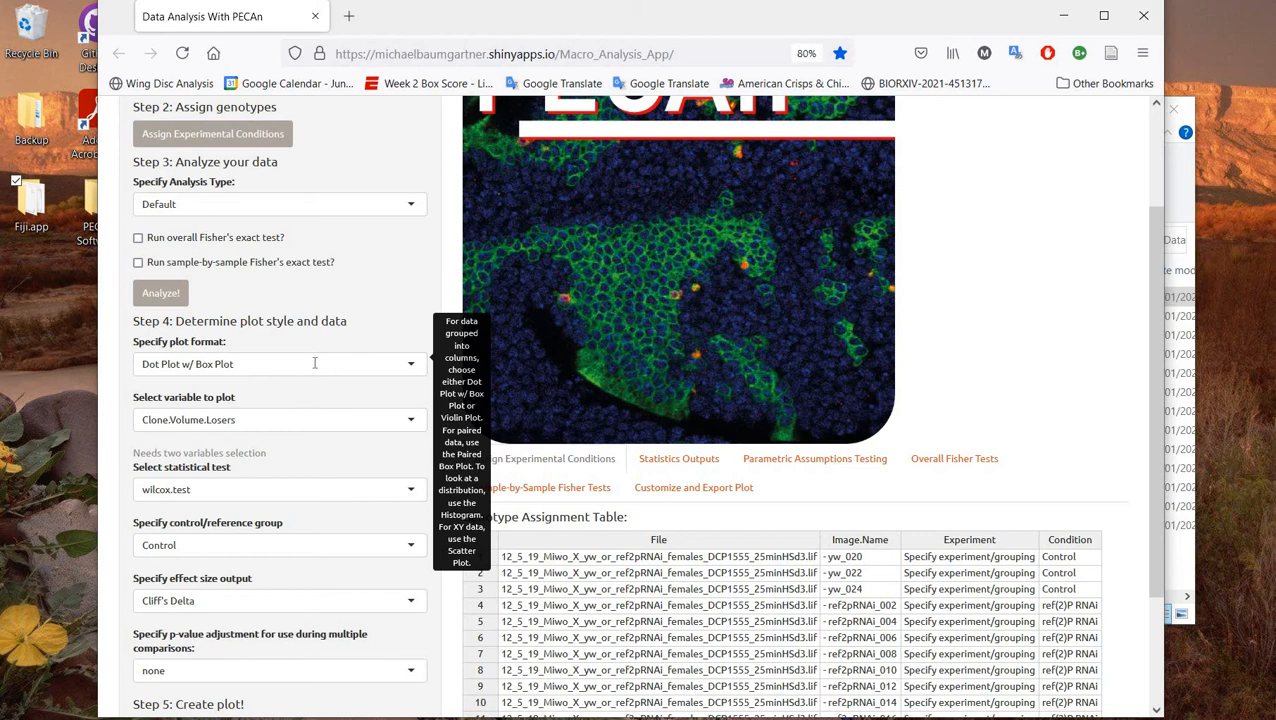
left_click(314, 363)
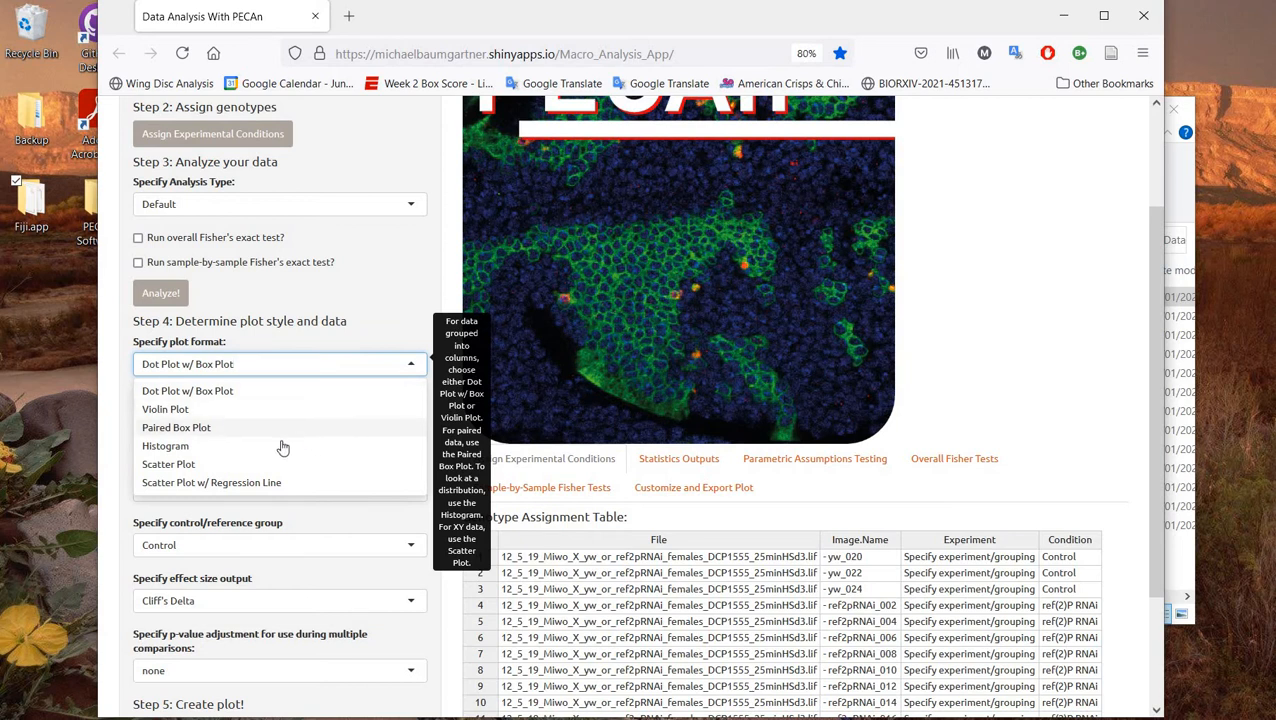
left_click(270, 390)
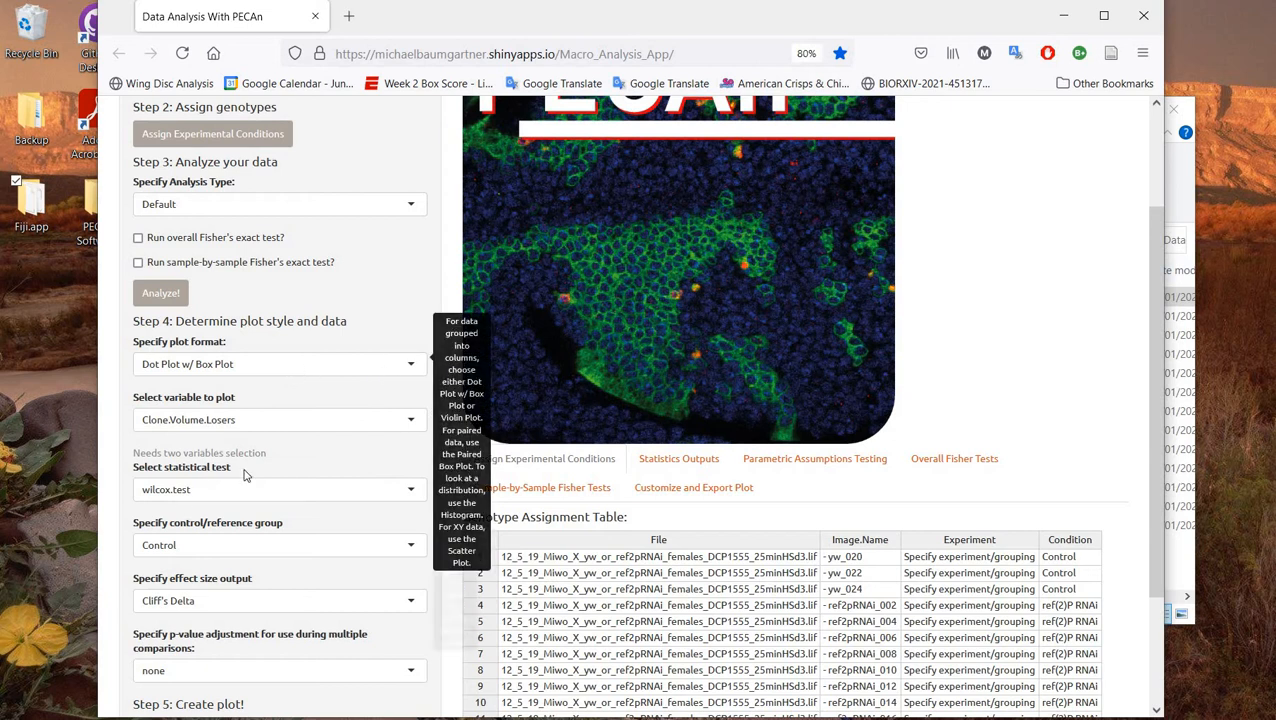
Select Percent.Clone.Coverage.of.ROI.Losers as the variable to plot.
scroll(330, 410, "down", 1)
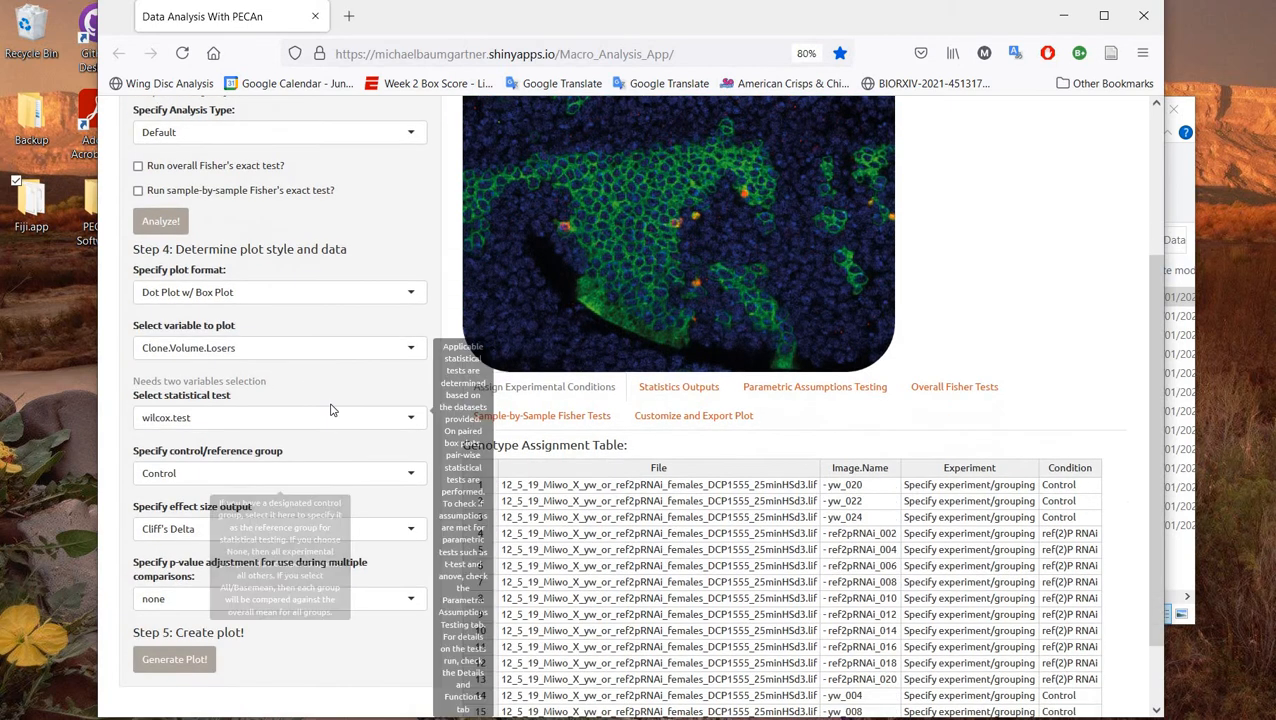
left_click(302, 350)
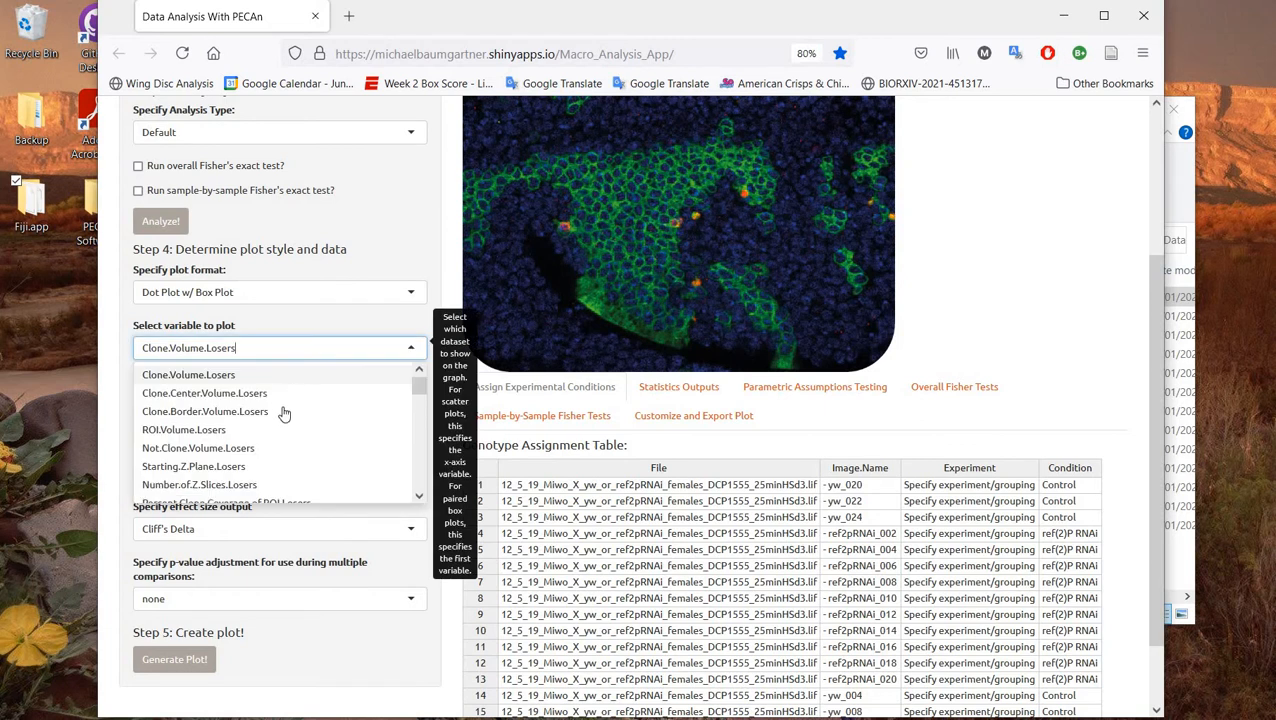
scroll(340, 437, "down", 1)
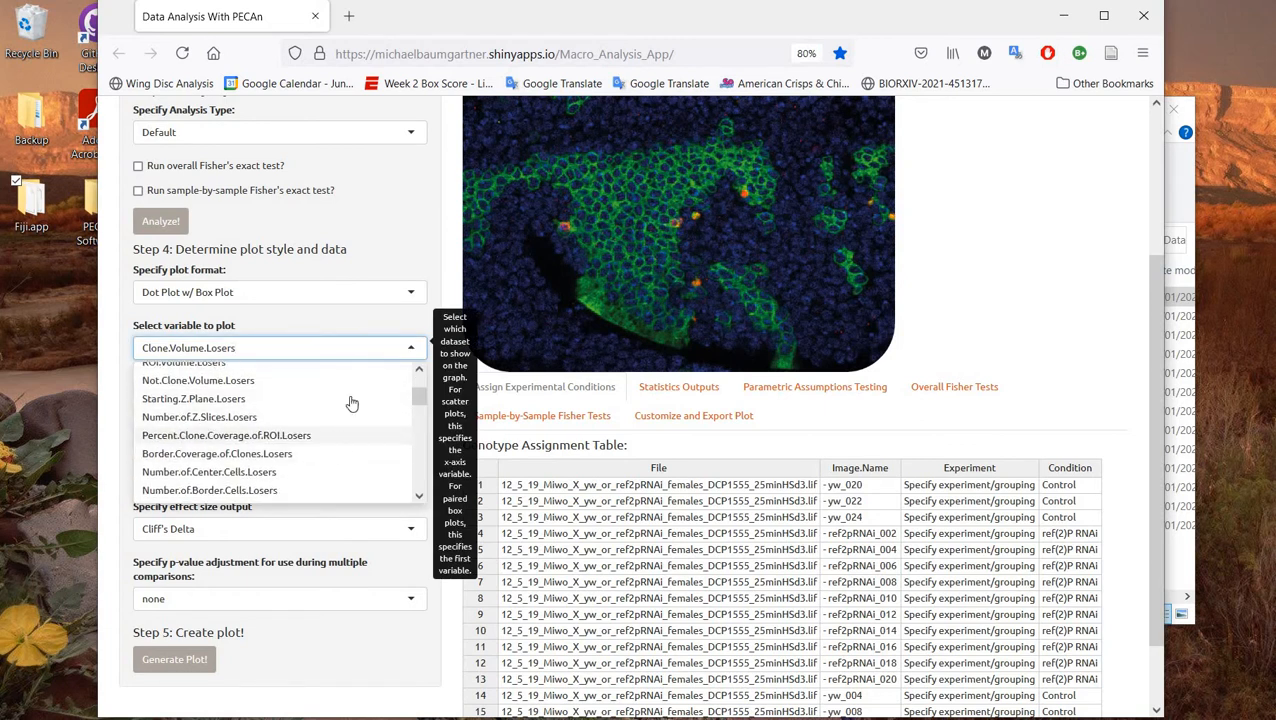
left_click(336, 437)
mouse_move(372, 413)
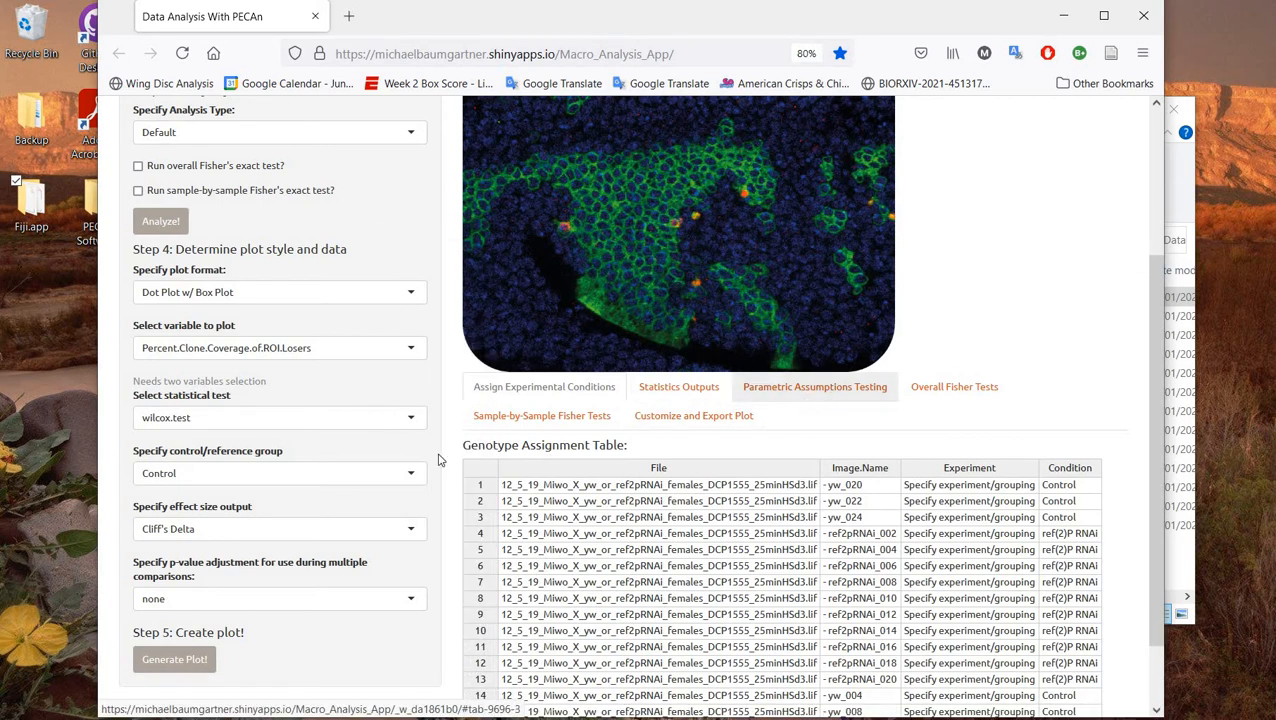
Generate the plot with t.test as the statistical test and Hedges' G - Not Pooled as the effect size output.
left_click(353, 417)
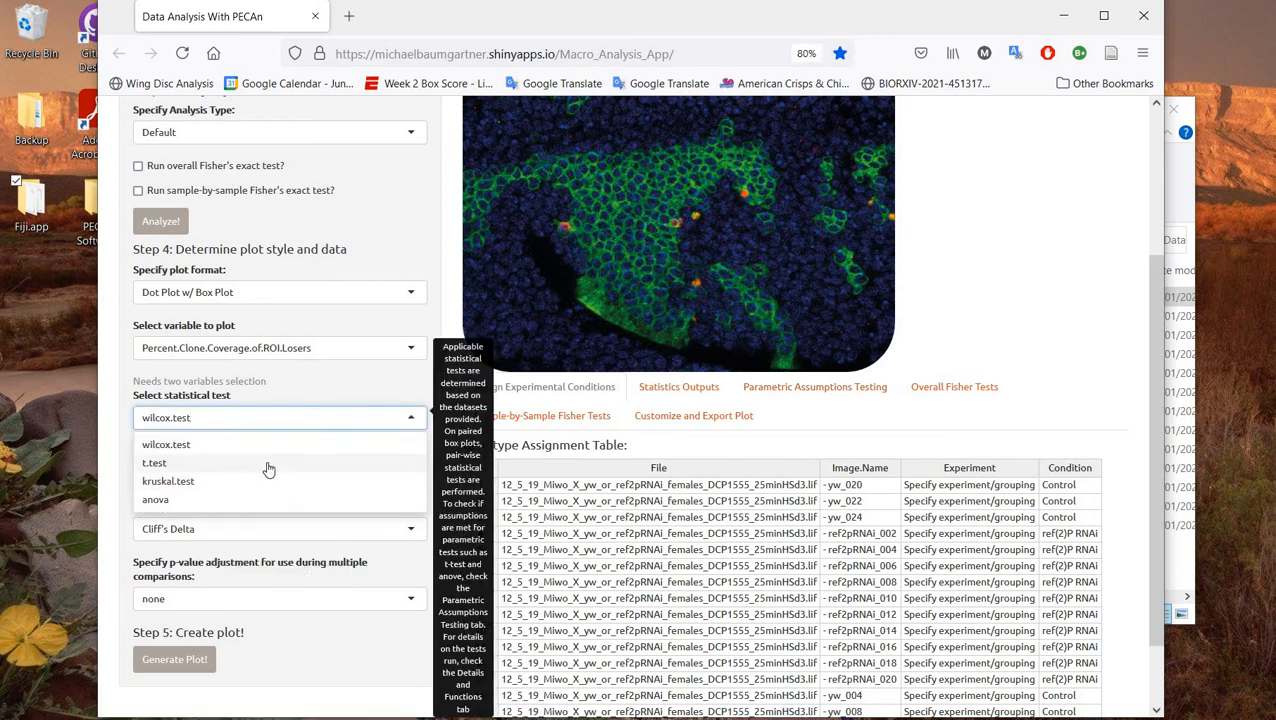
left_click(268, 466)
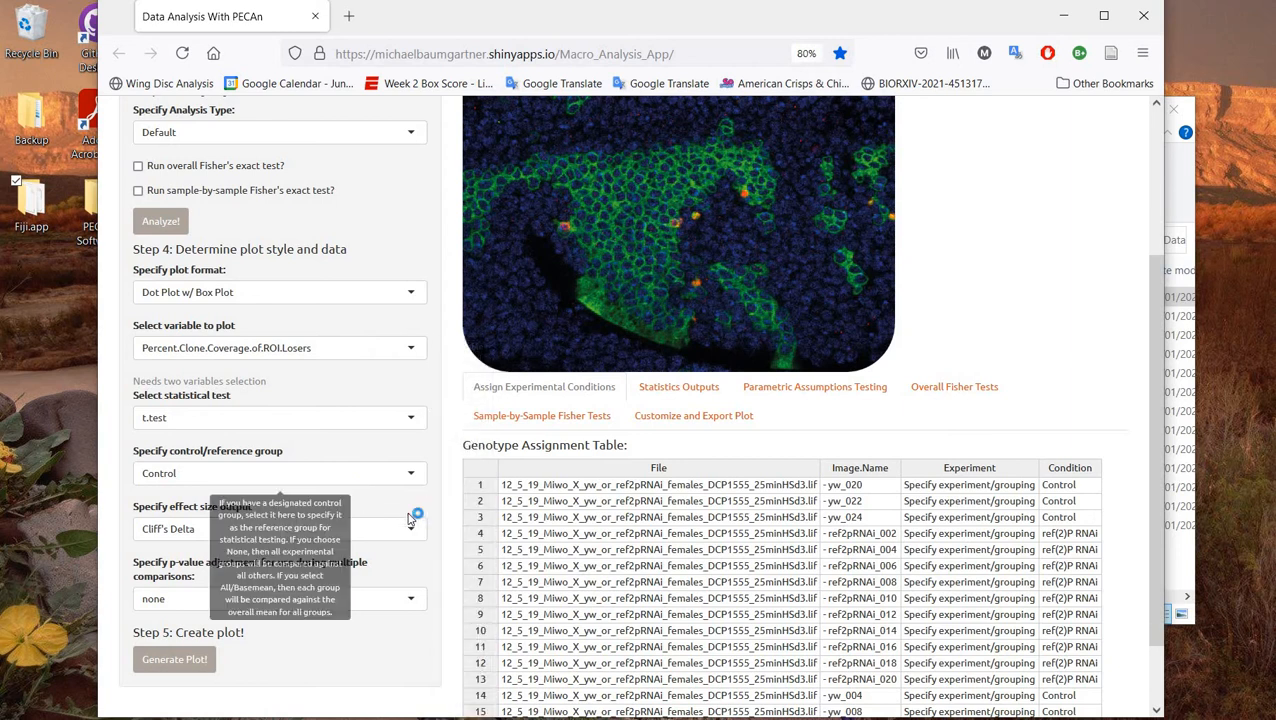
left_click(313, 534)
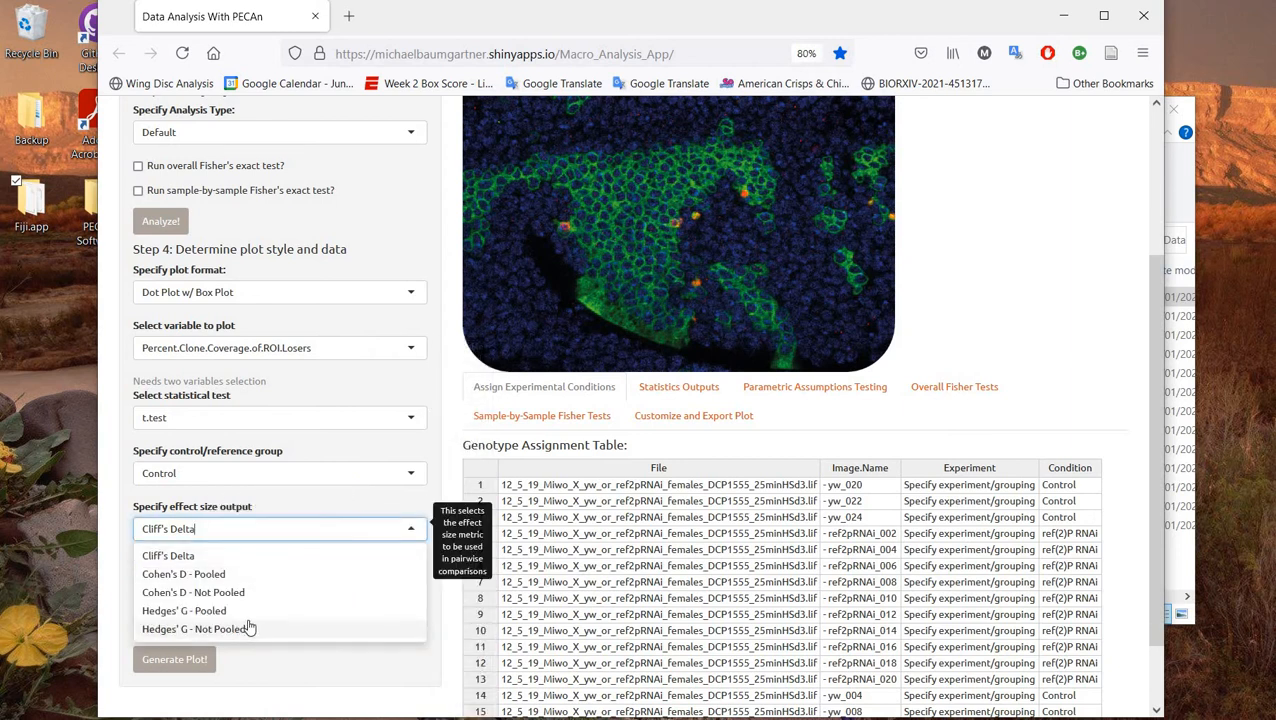
left_click(248, 629)
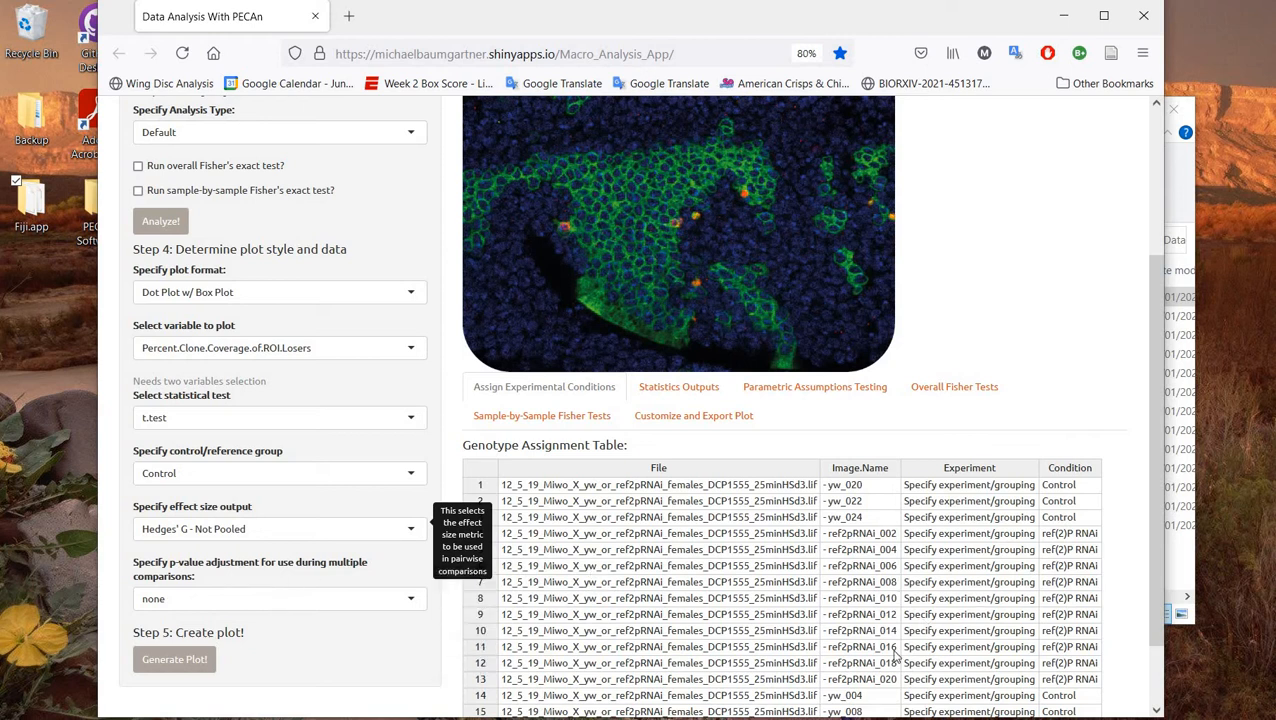
left_click(175, 660)
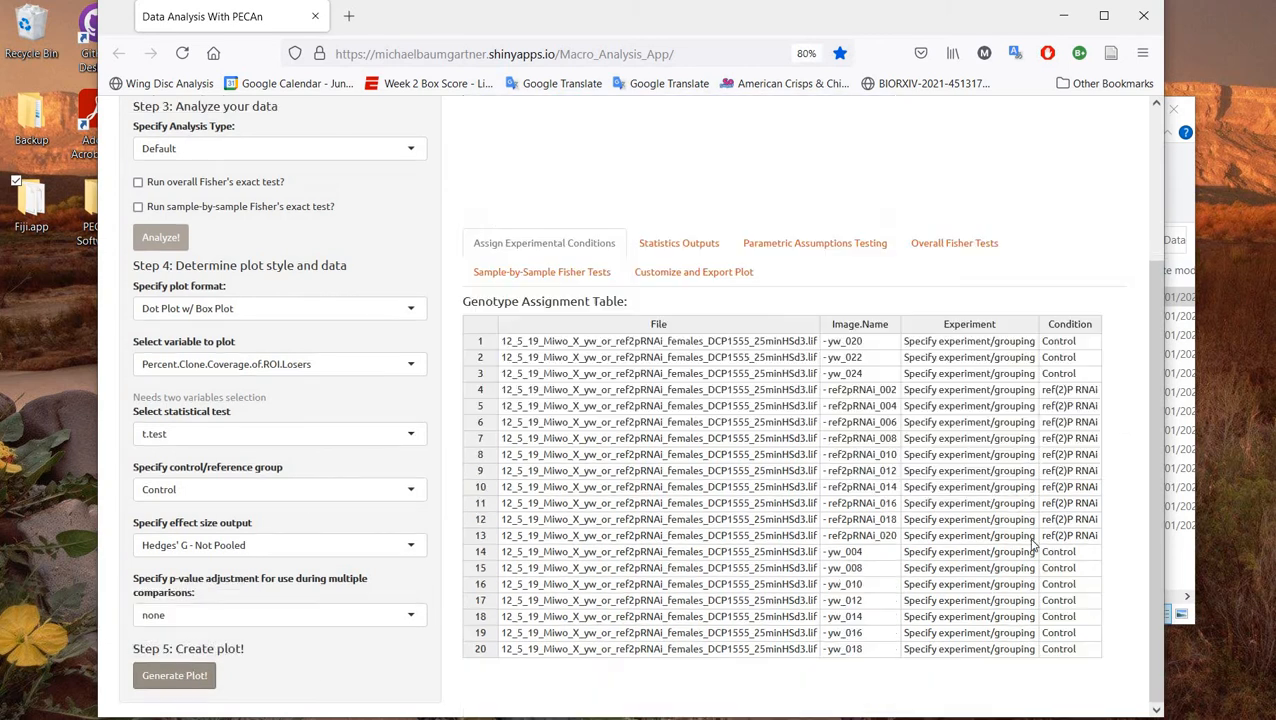
scroll(907, 268, "up", 3)
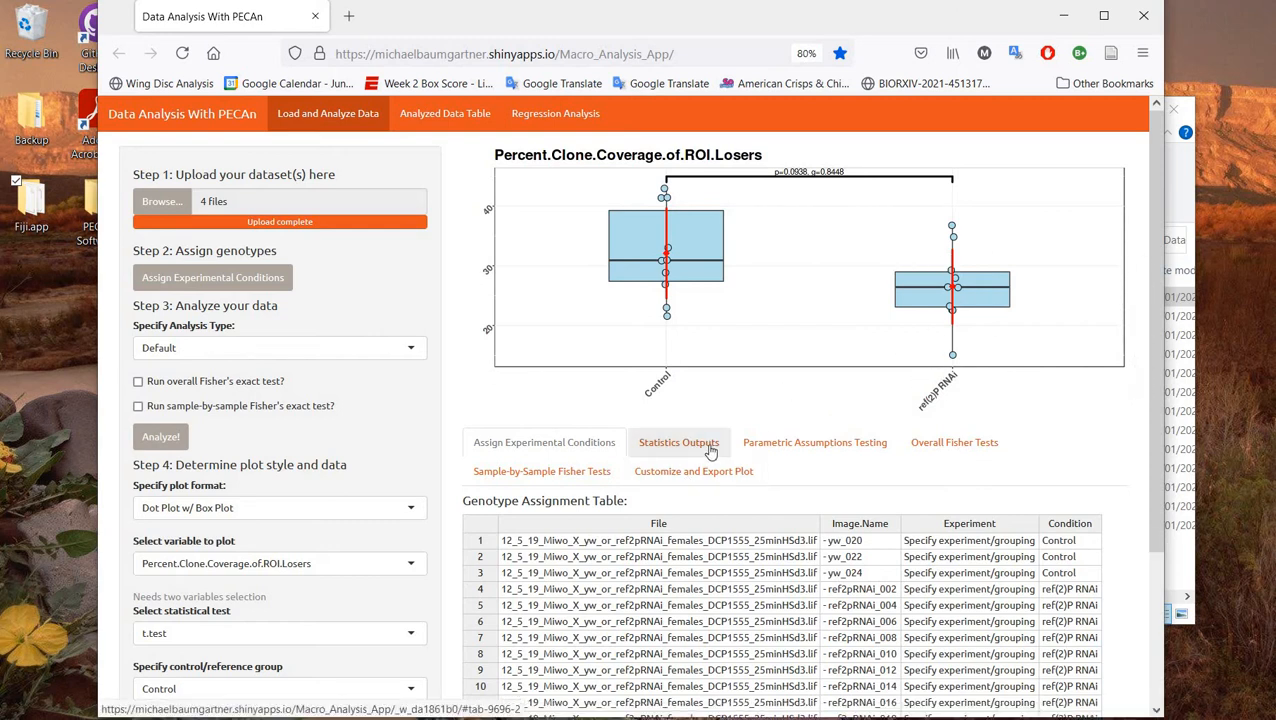
Examine the statistics outputs for the plot and the parametric assumptions tests for normality and homogeneity of variances.
scroll(712, 445, "down", 3)
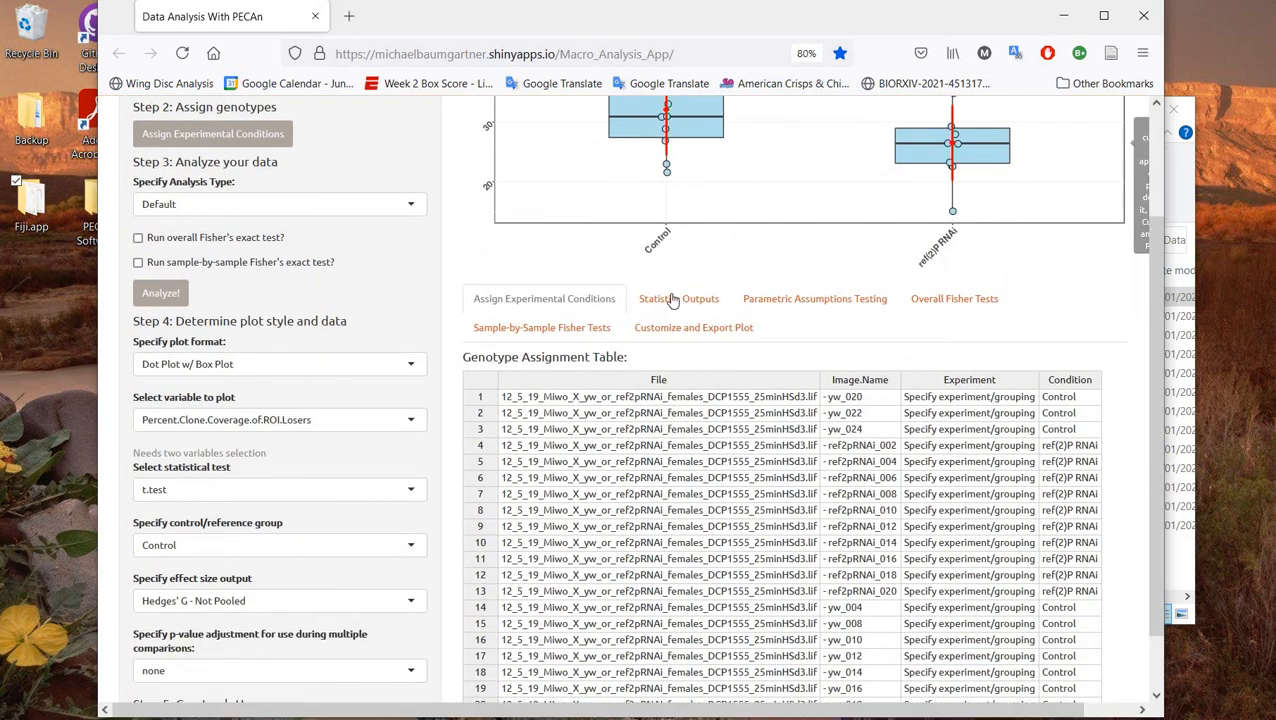
left_click(674, 298)
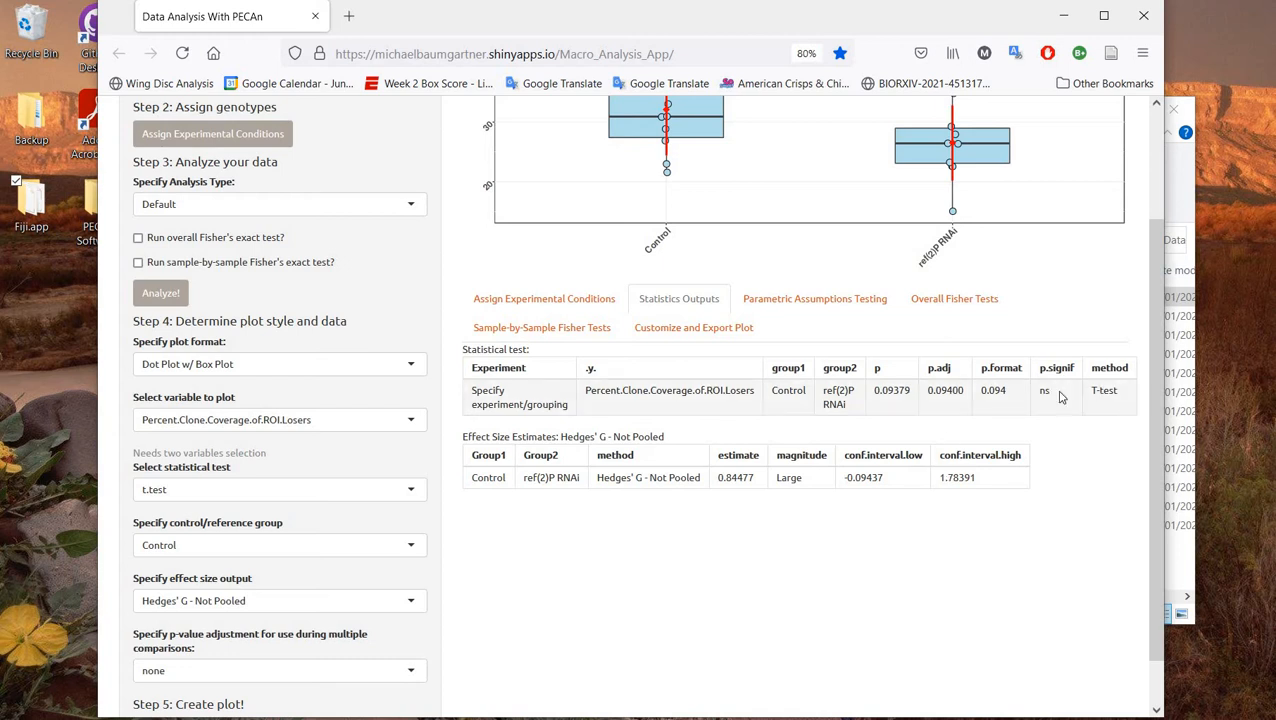
left_click(799, 300)
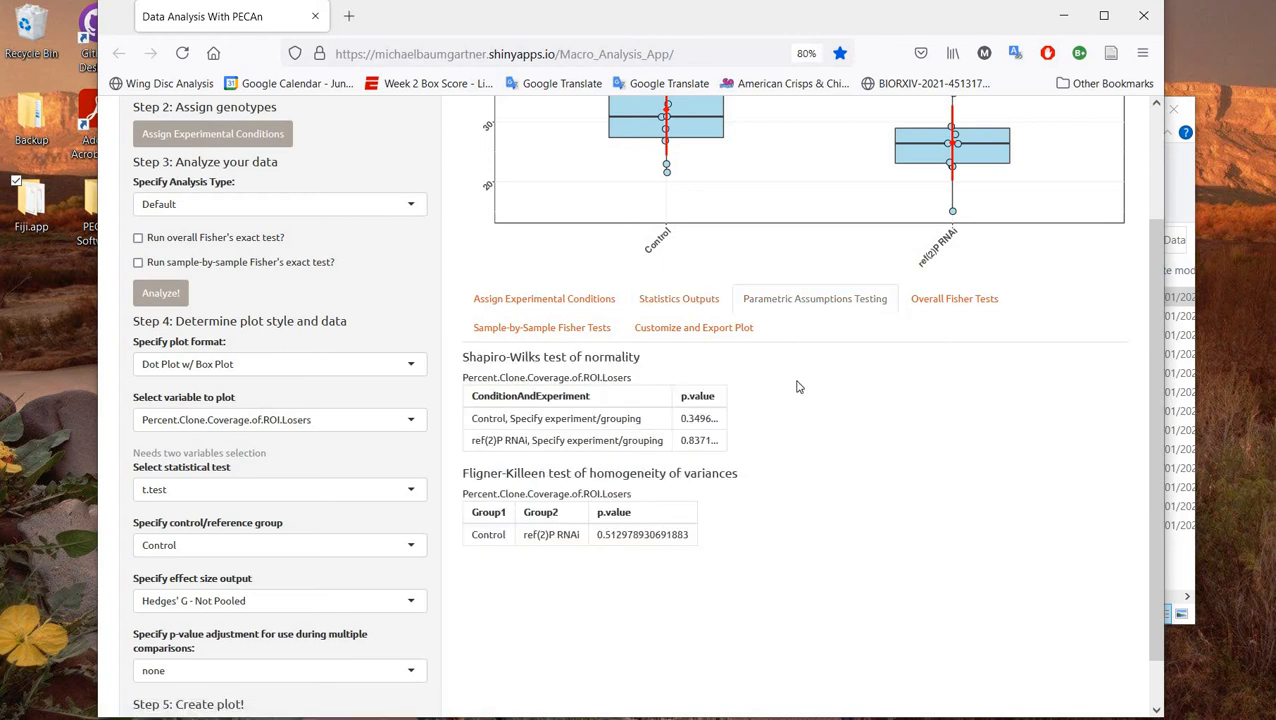
scroll(797, 384, "up", 3)
scroll(797, 384, "down", 3)
scroll(748, 428, "up", 3)
scroll(885, 545, "down", 2)
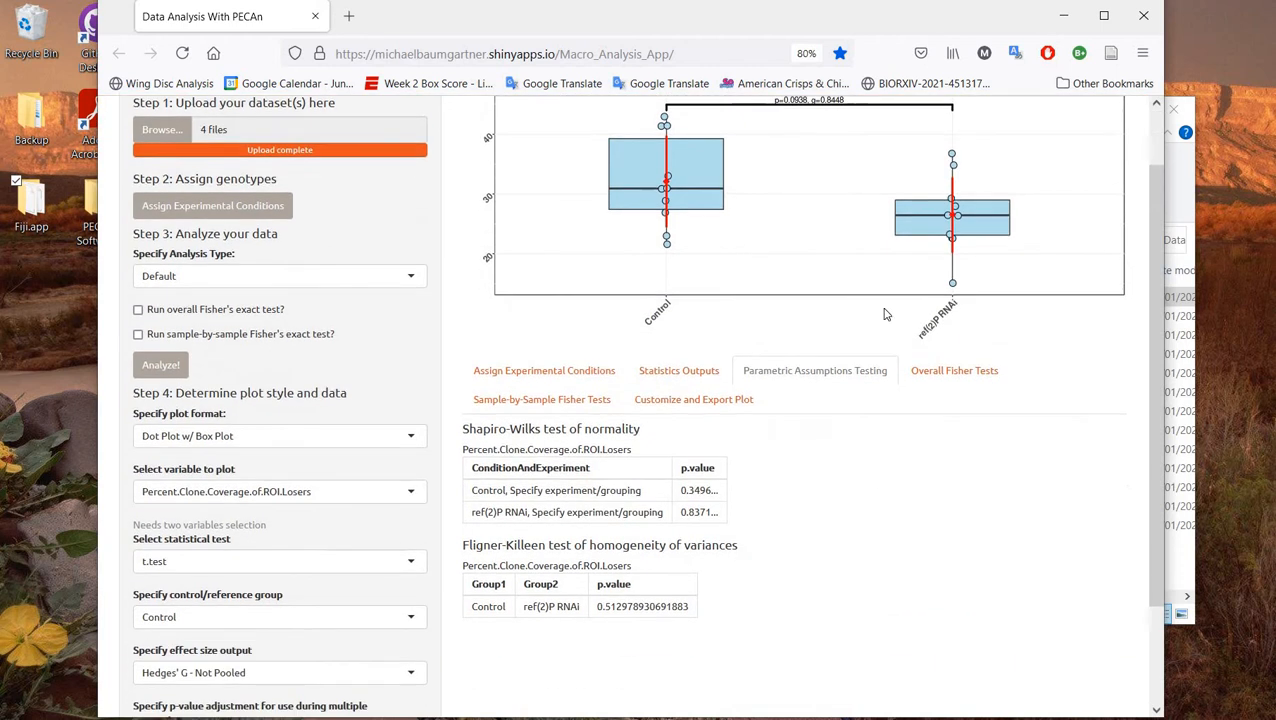
scroll(800, 450, "up", 2)
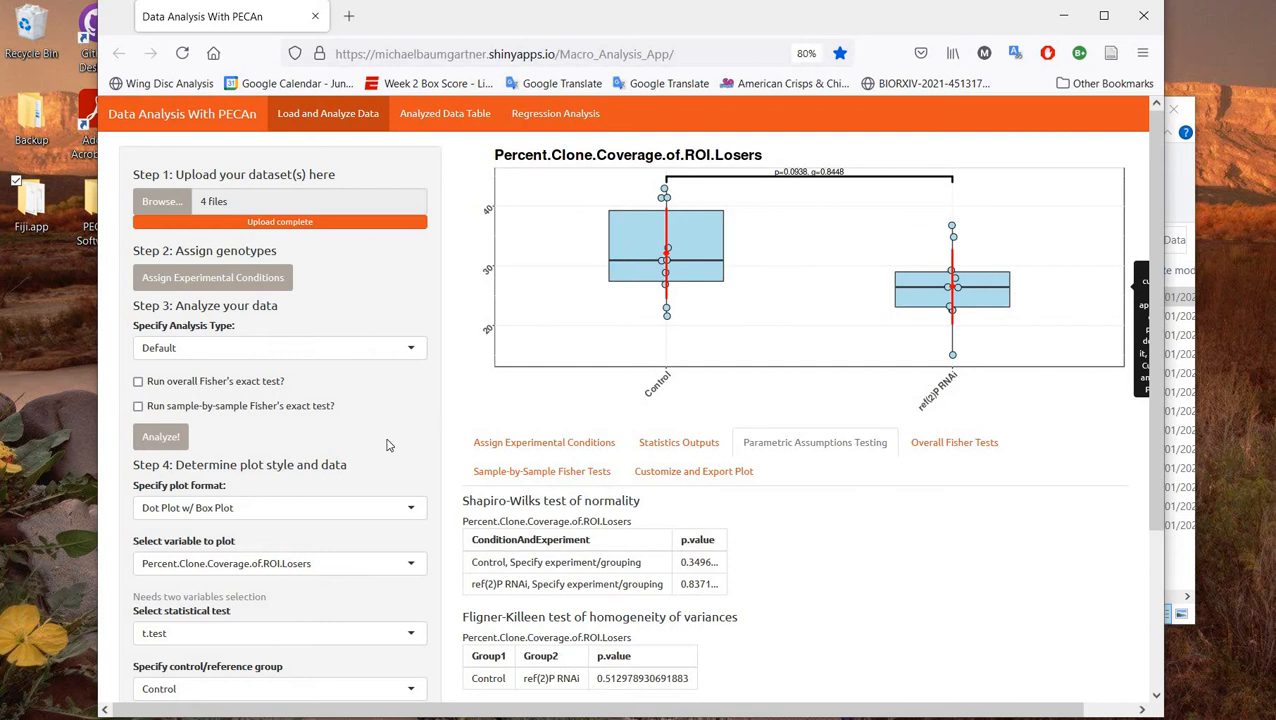
scroll(356, 498, "down", 1)
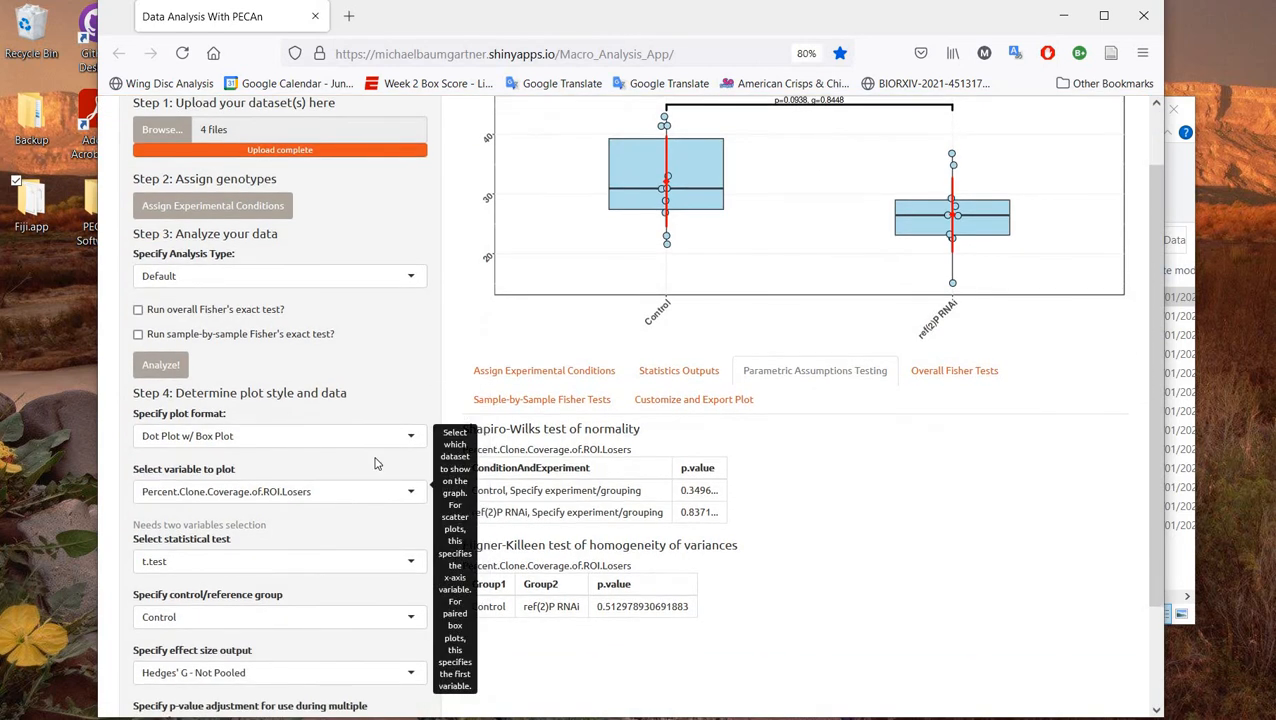
Select Foci.Density.in.Border.Losers as the variable to plot.
left_click(320, 496)
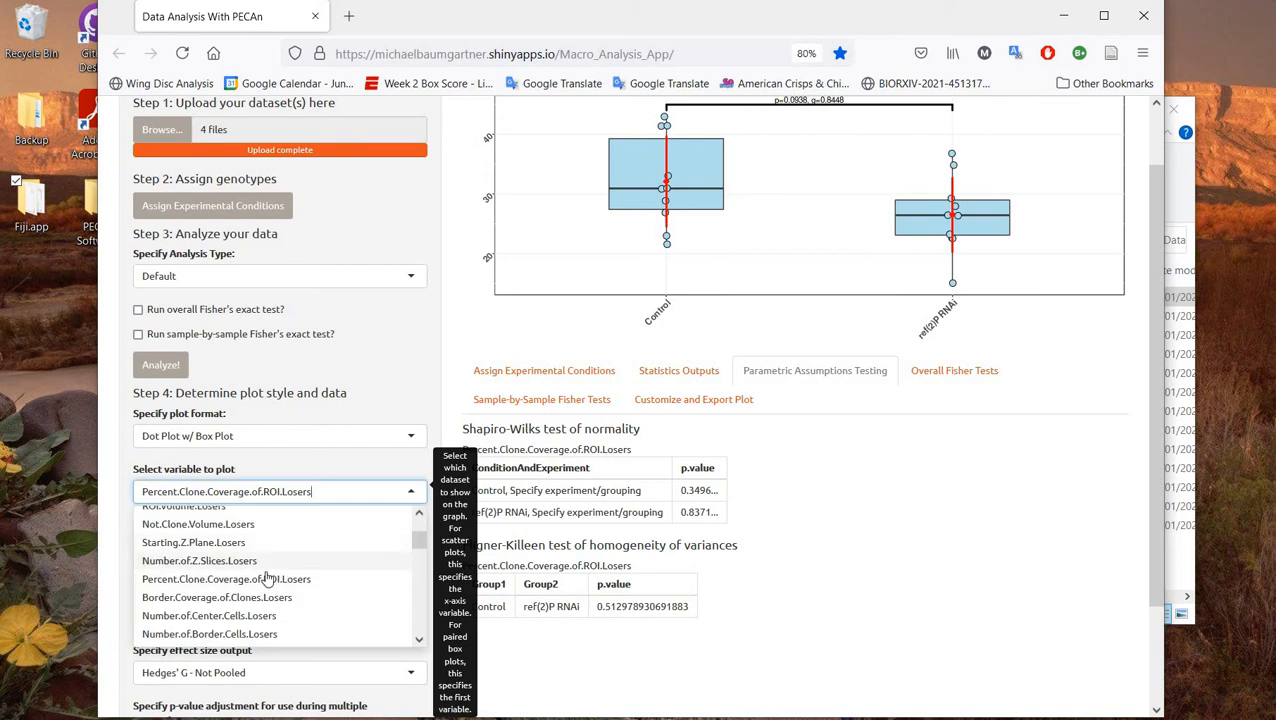
scroll(268, 578, "down", 10)
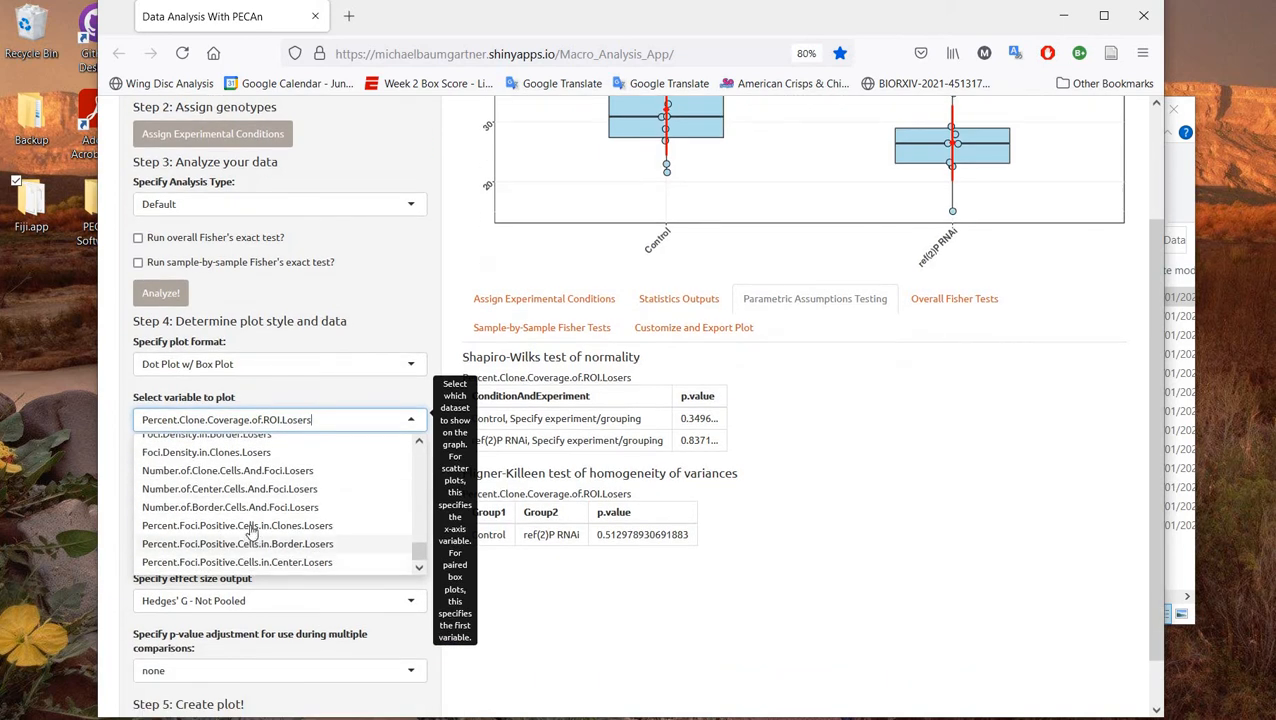
scroll(255, 515, "up", 1)
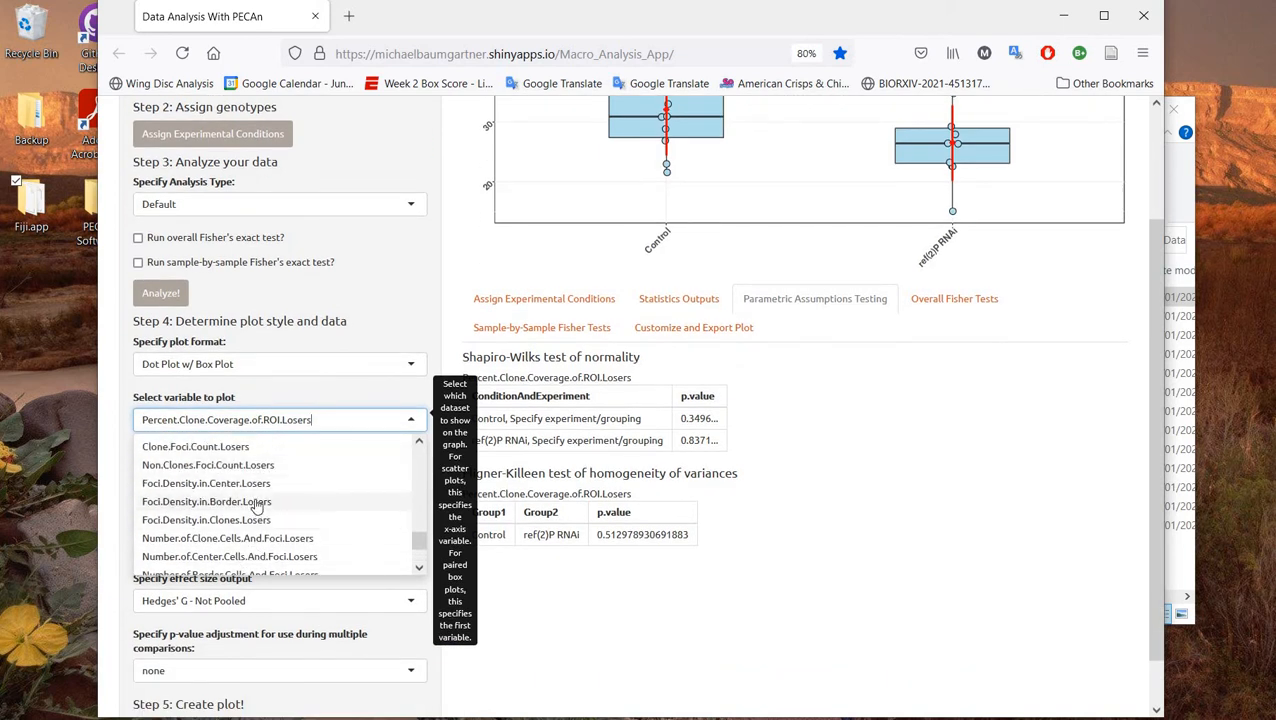
left_click(256, 503)
scroll(820, 402, "up", 2)
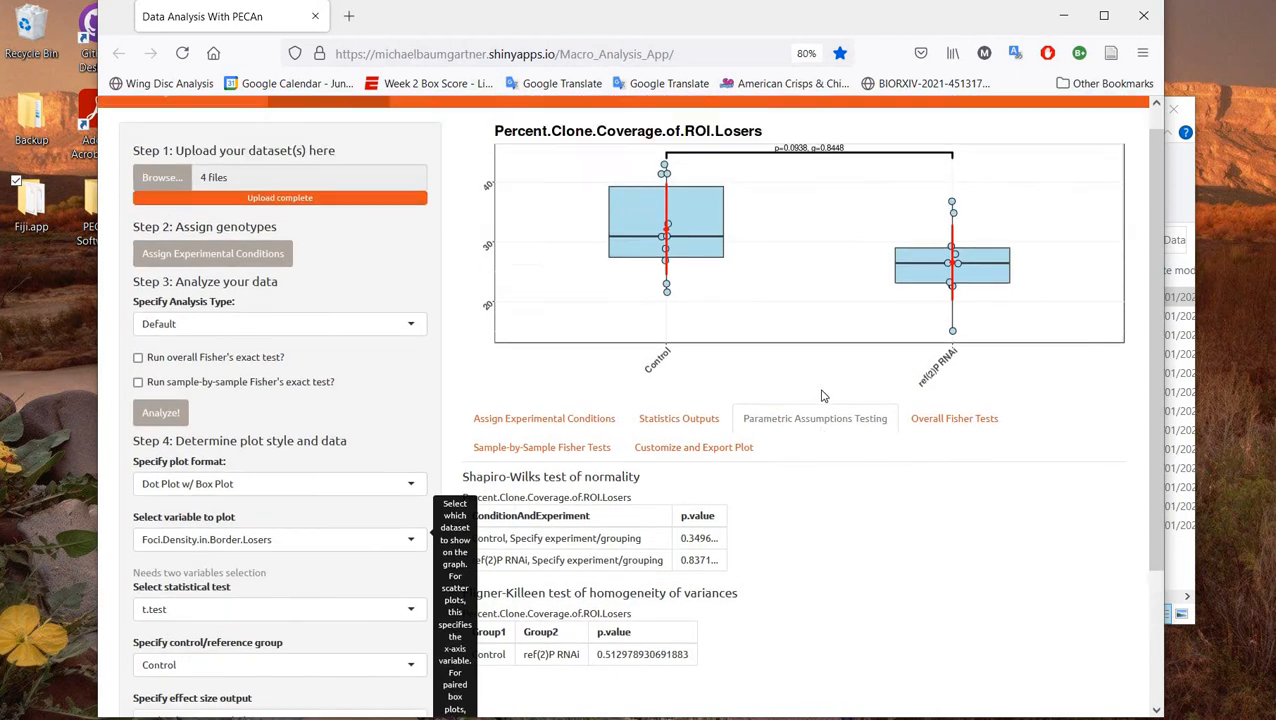
scroll(823, 396, "up", 1)
scroll(787, 380, "down", 3)
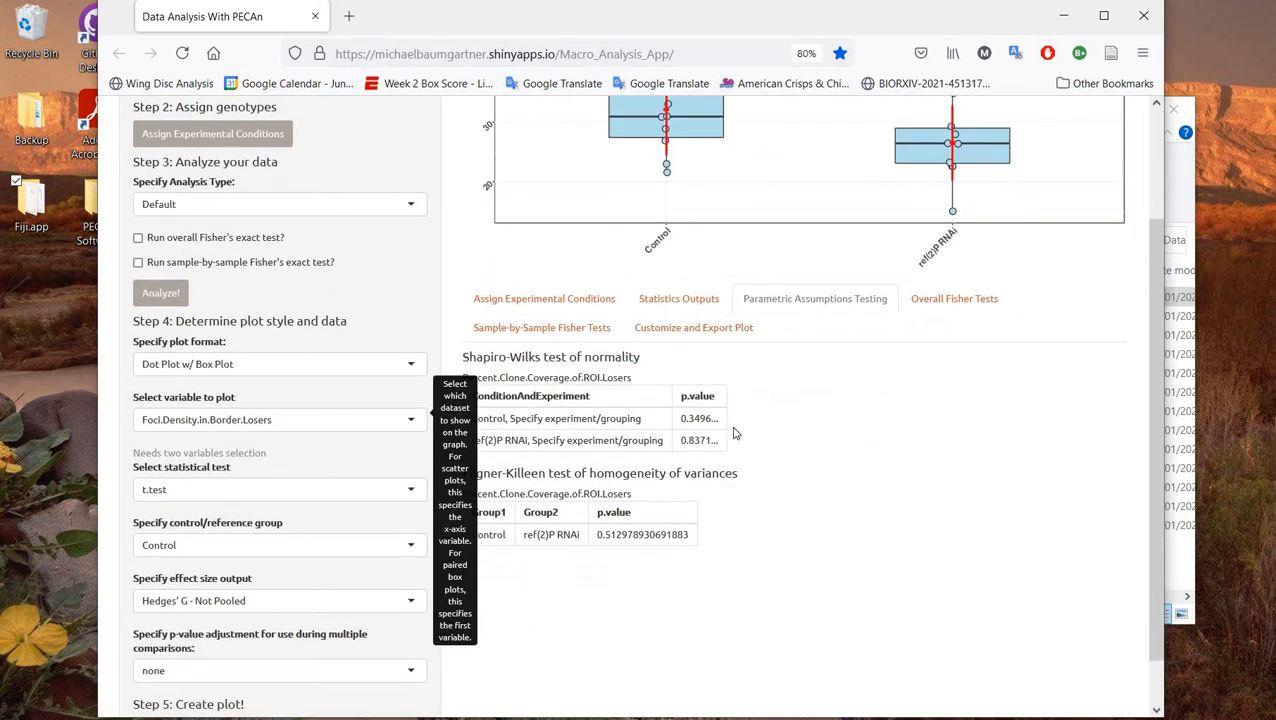
Change the variable to plot to Percent.Foci.Positive.Cells.in.Border.Losers.
left_click(190, 441)
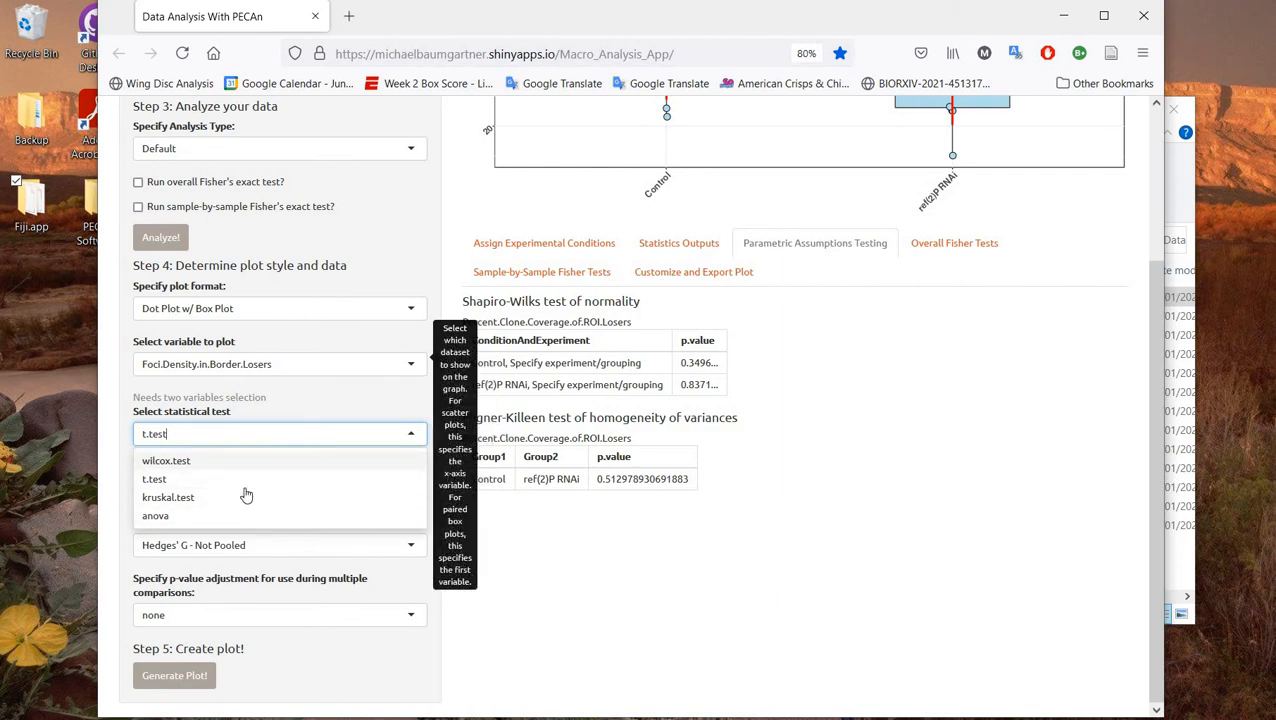
left_click(250, 364)
scroll(300, 490, "down", 2)
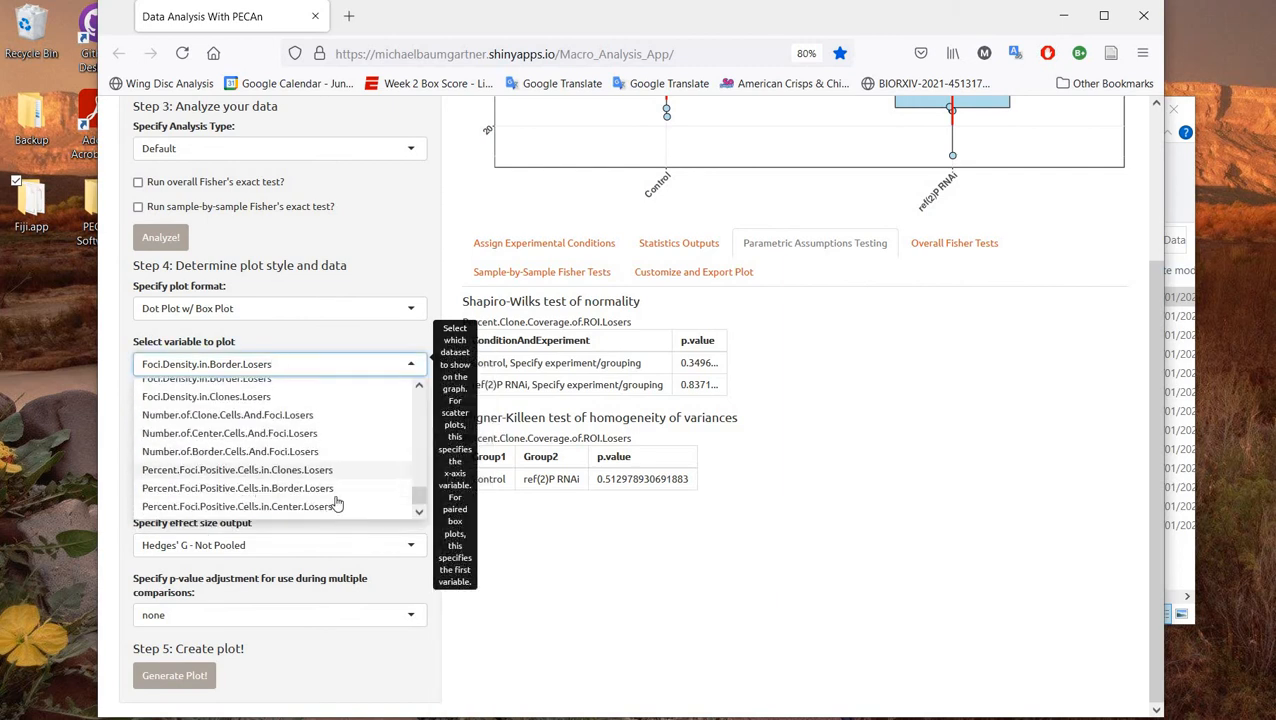
left_click(300, 494)
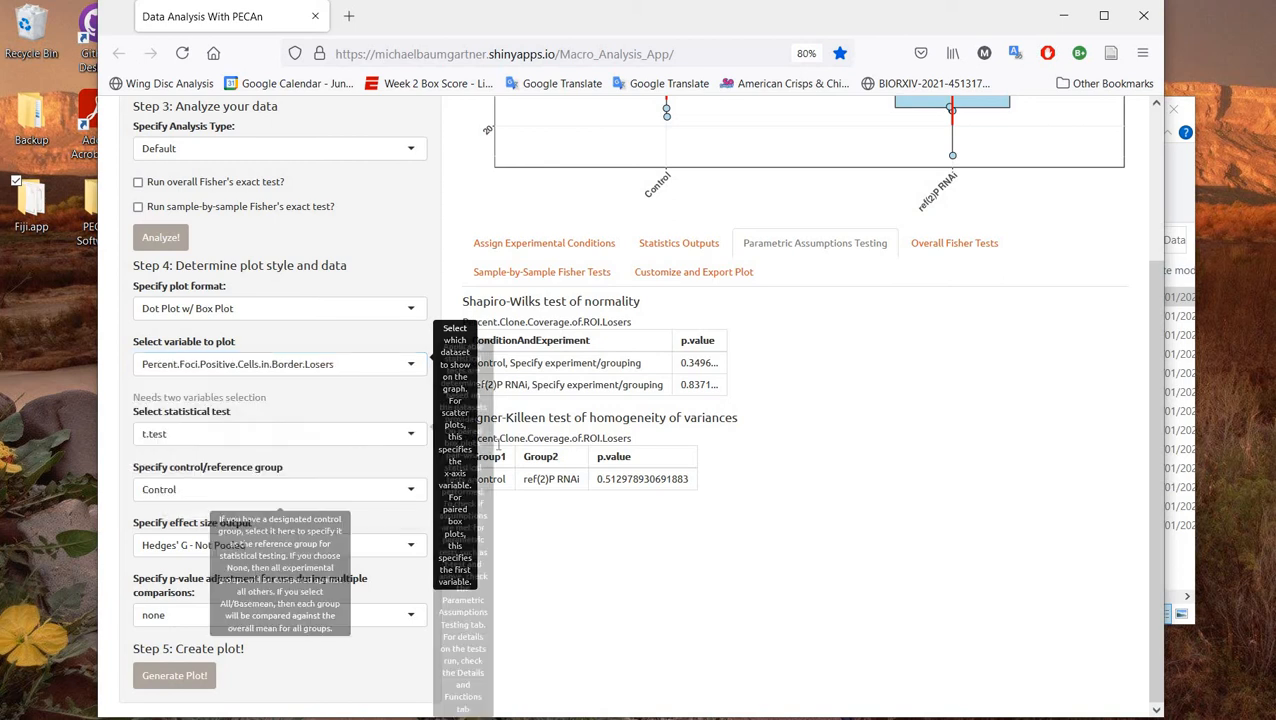
scroll(560, 455, "up", 4)
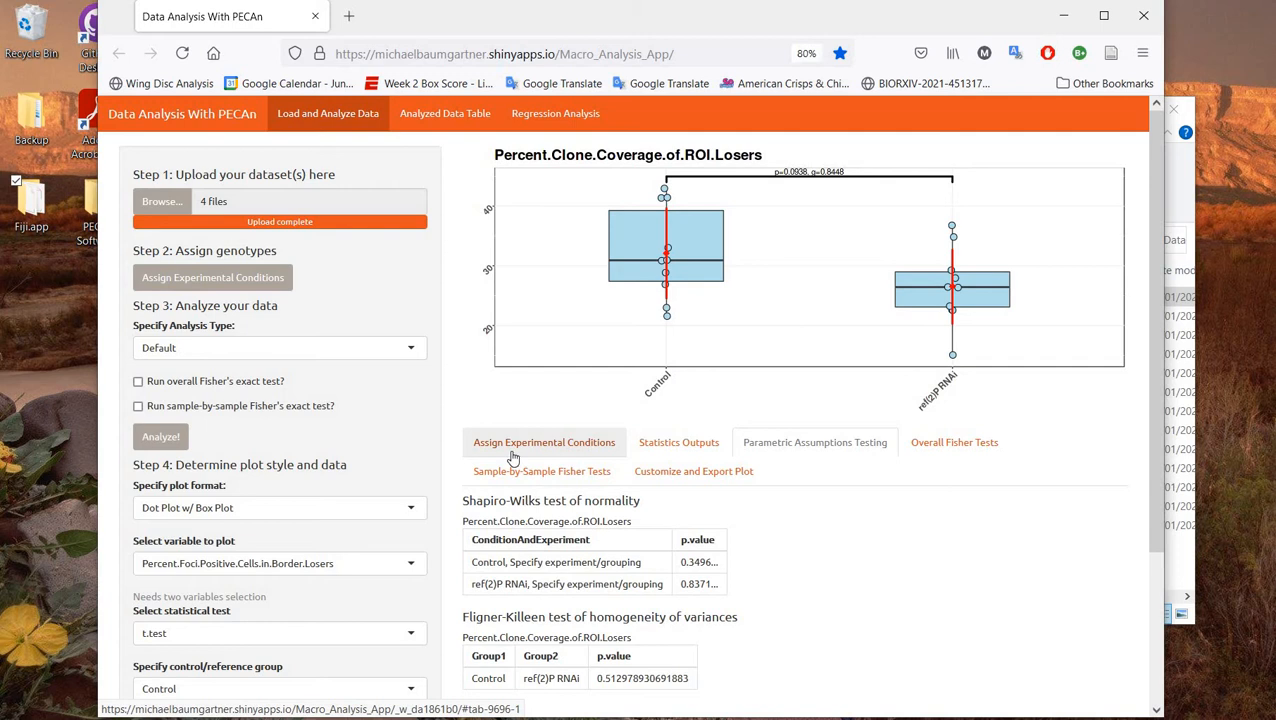
Generate the plot with wilcox.test as the statistical test and Cliff's Delta as the effect size output.
scroll(395, 455, "down", 1)
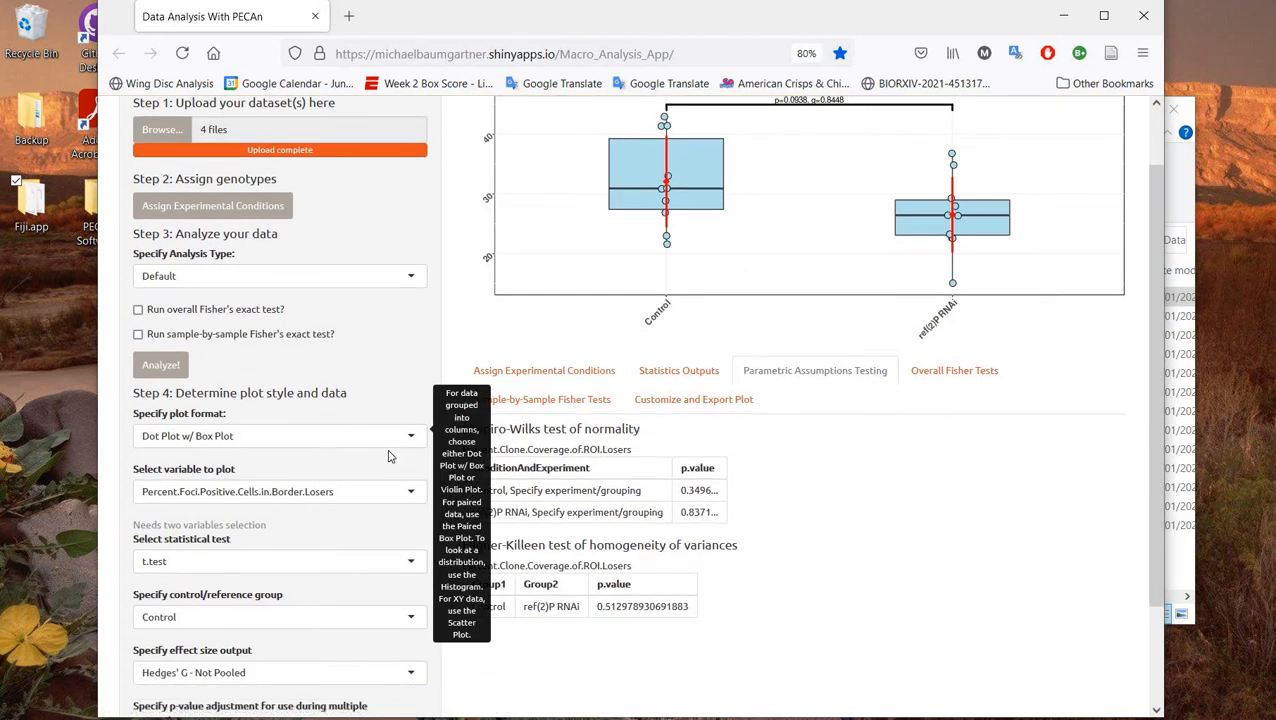
scroll(385, 450, "down", 1)
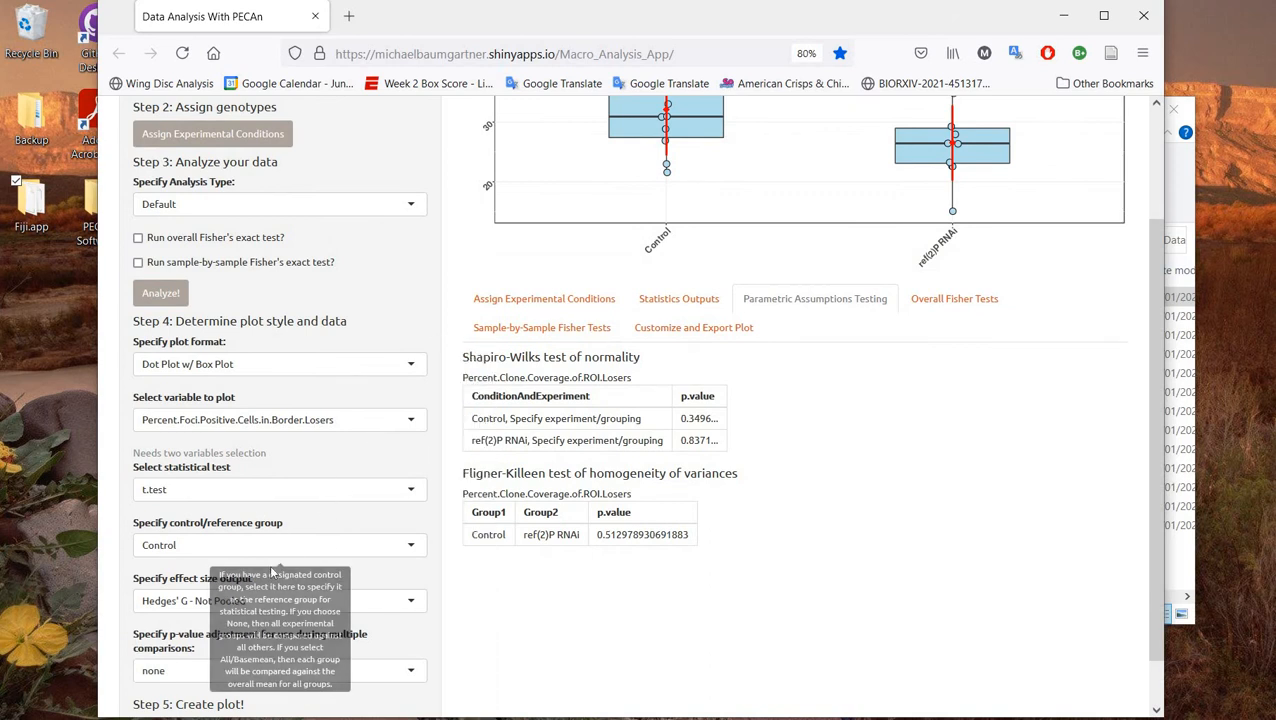
scroll(240, 500, "down", 1)
left_click(207, 433)
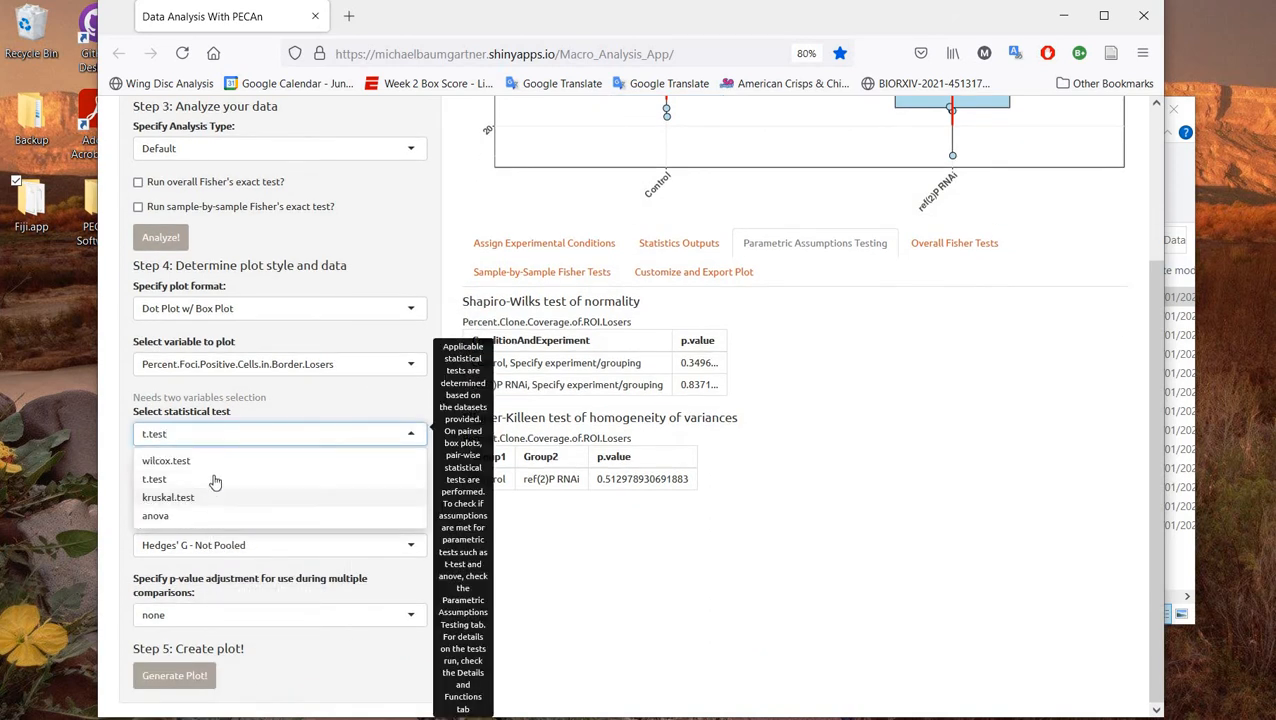
left_click(214, 460)
left_click(230, 545)
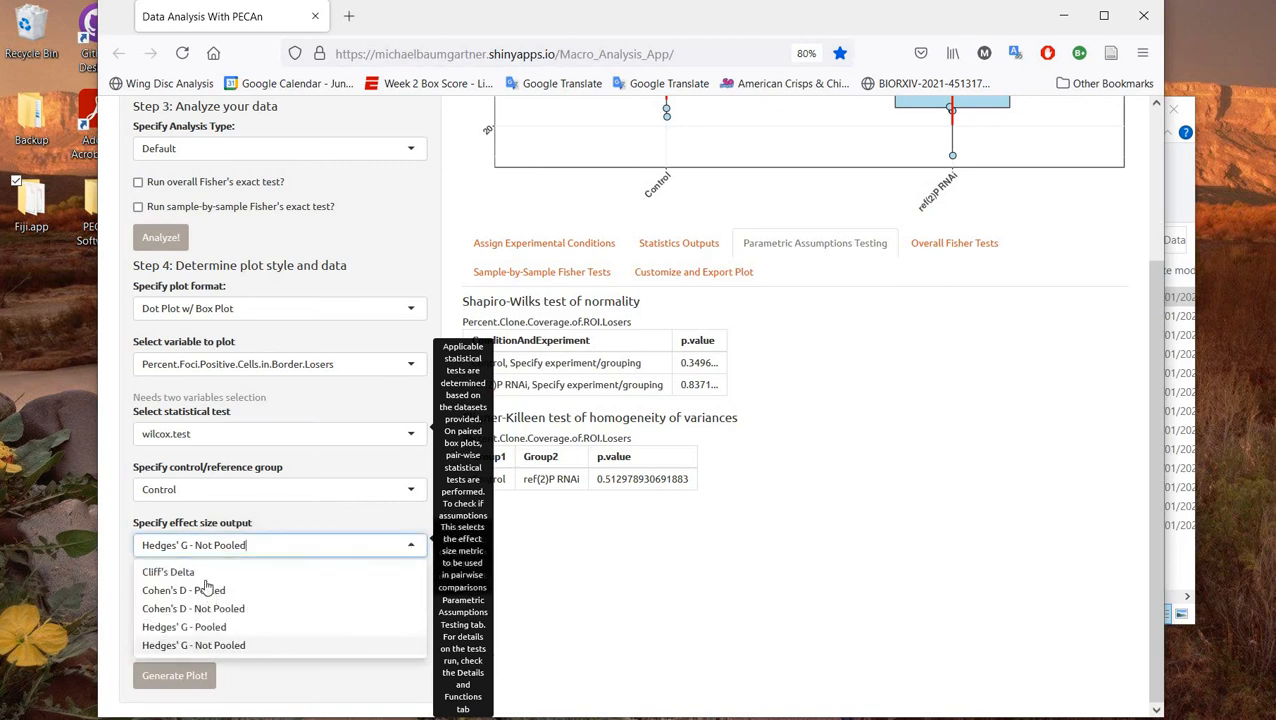
left_click(265, 577)
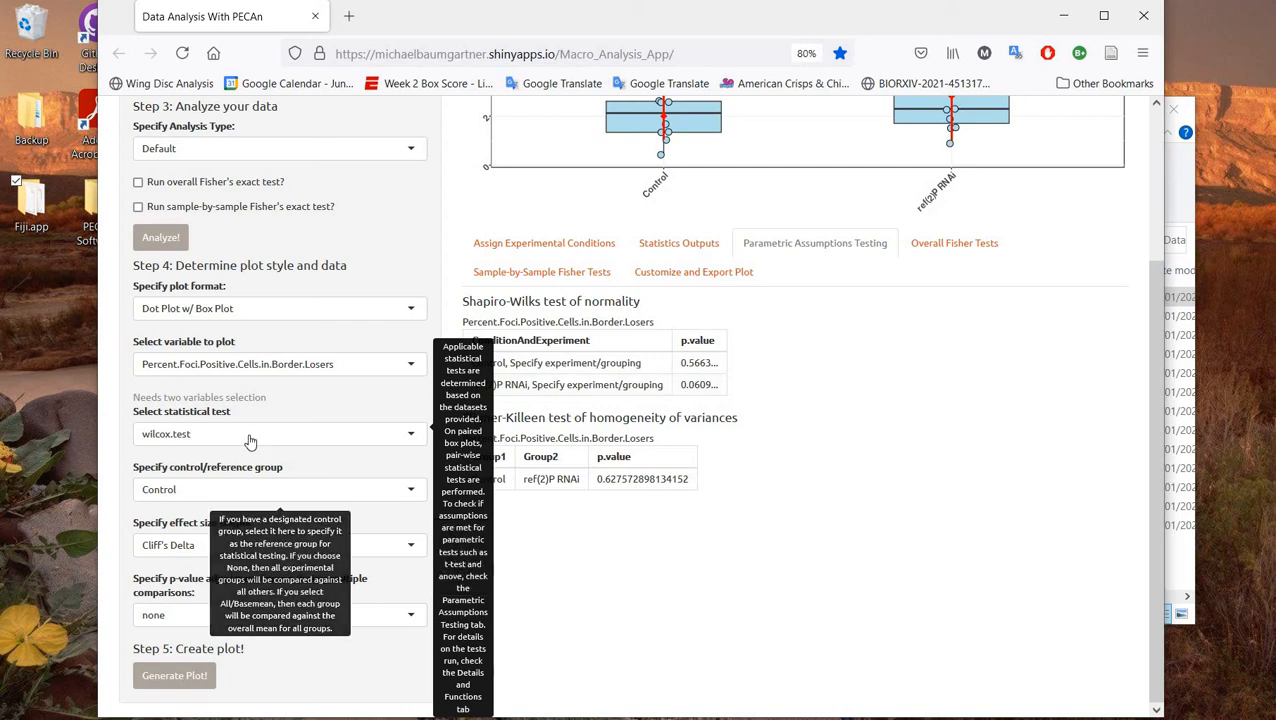
scroll(900, 495, "up", 3)
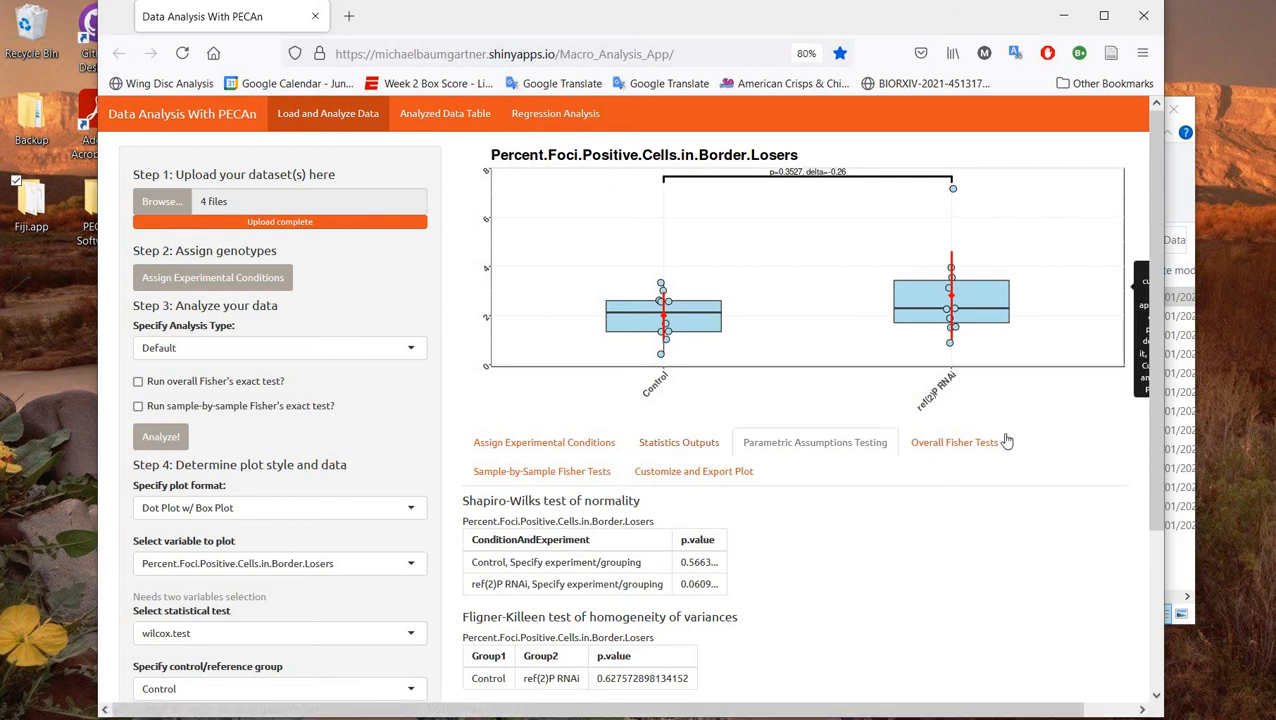
scroll(953, 334, "down", 1)
scroll(953, 334, "up", 1)
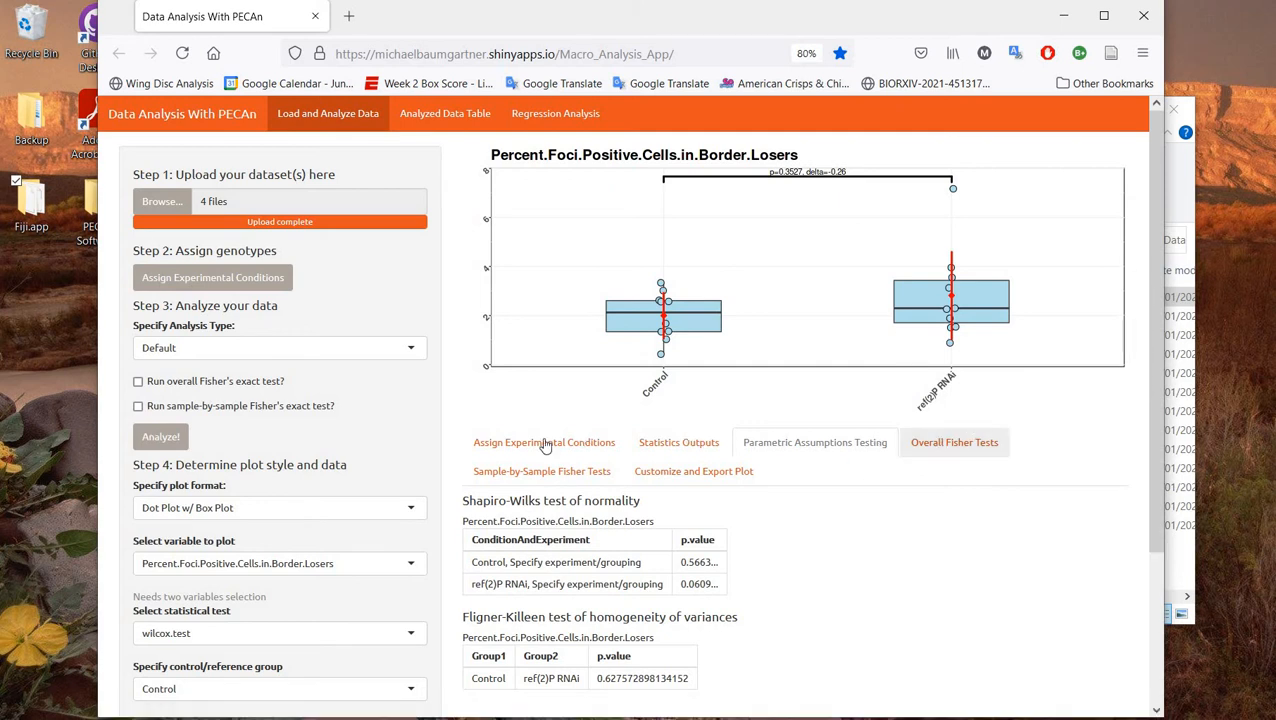
Open the plot customization and export options and change the plot title to "This is my experiment".
left_click(743, 474)
scroll(790, 478, "down", 1)
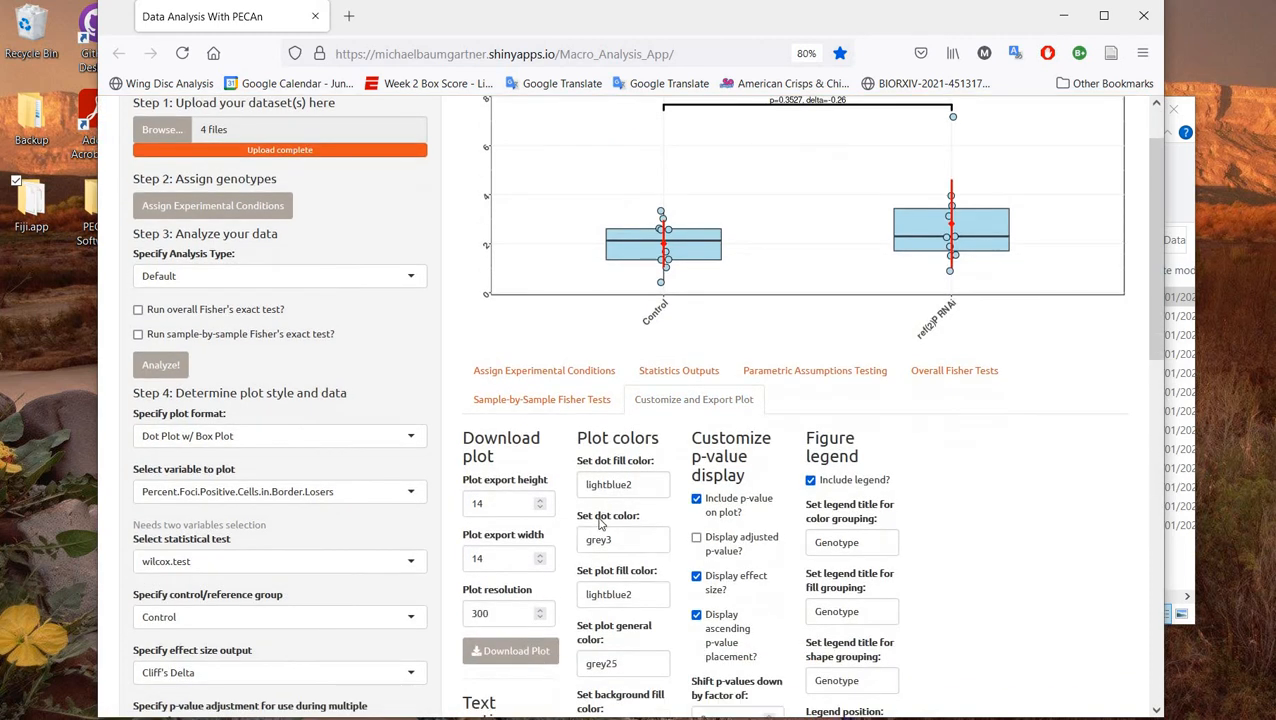
scroll(600, 520, "down", 6)
scroll(580, 495, "up", 7)
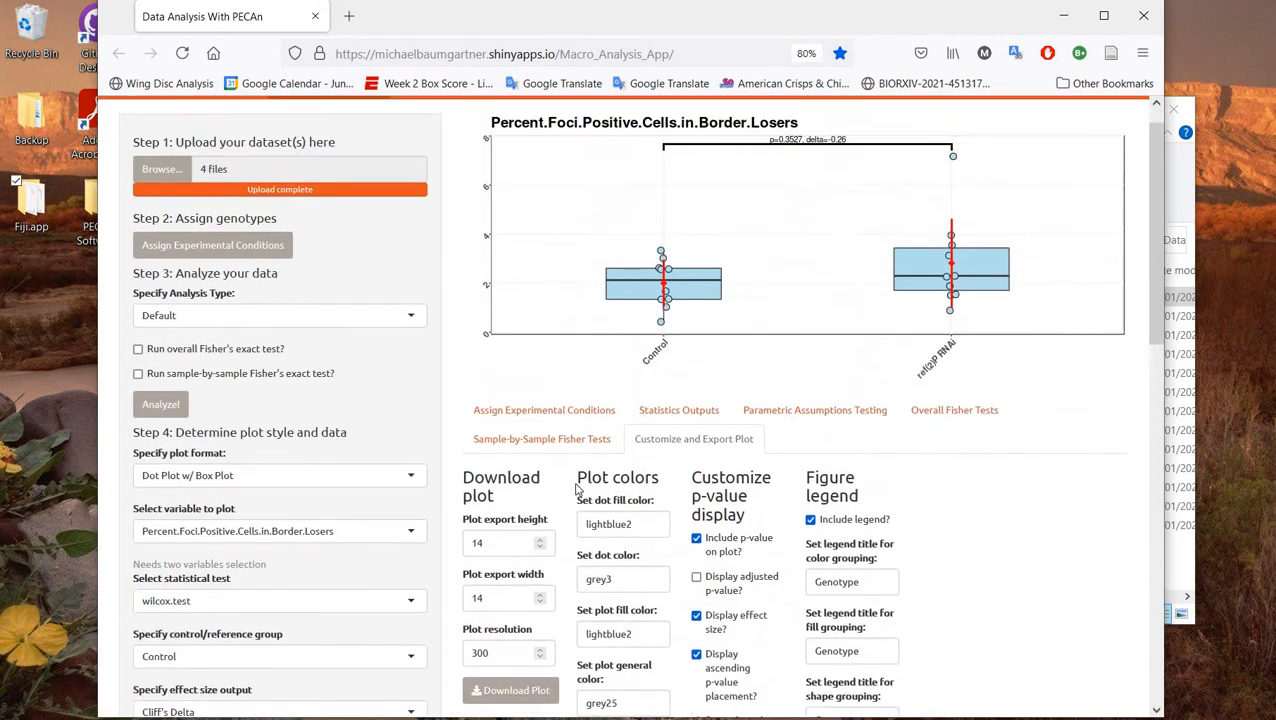
scroll(577, 489, "down", 4)
scroll(524, 412, "up", 5)
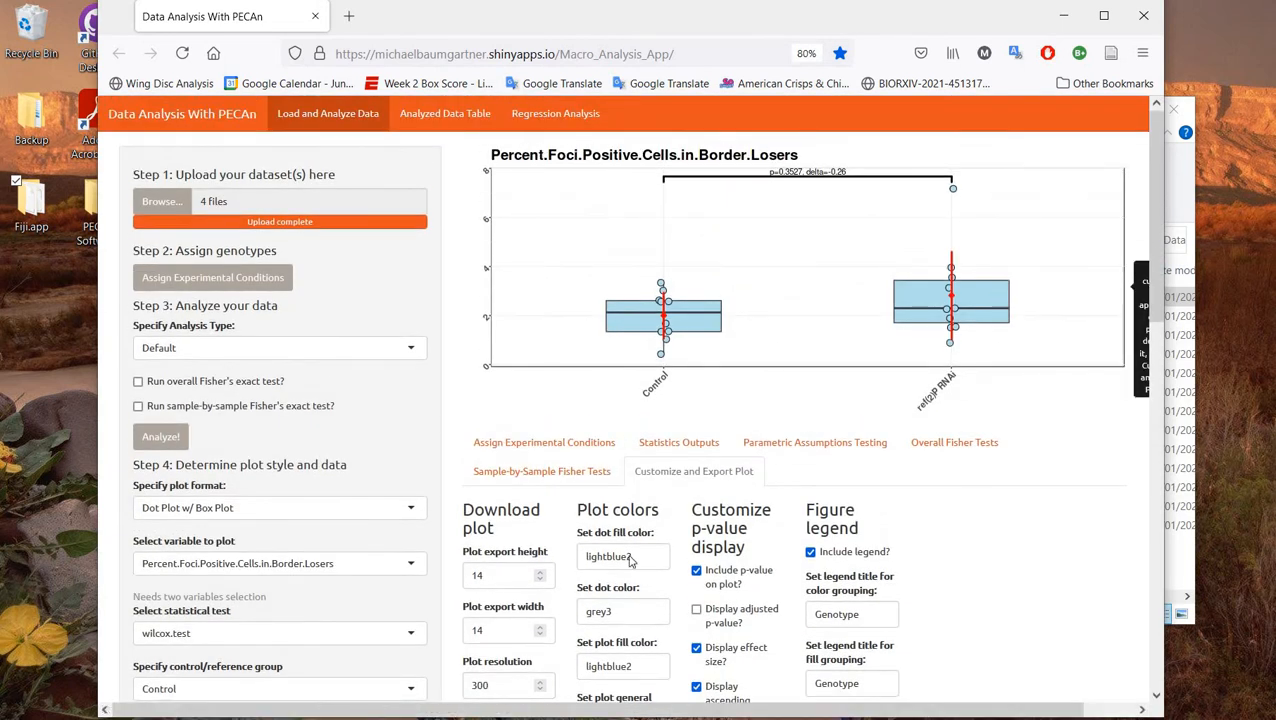
scroll(630, 561, "down", 4)
left_click(536, 490)
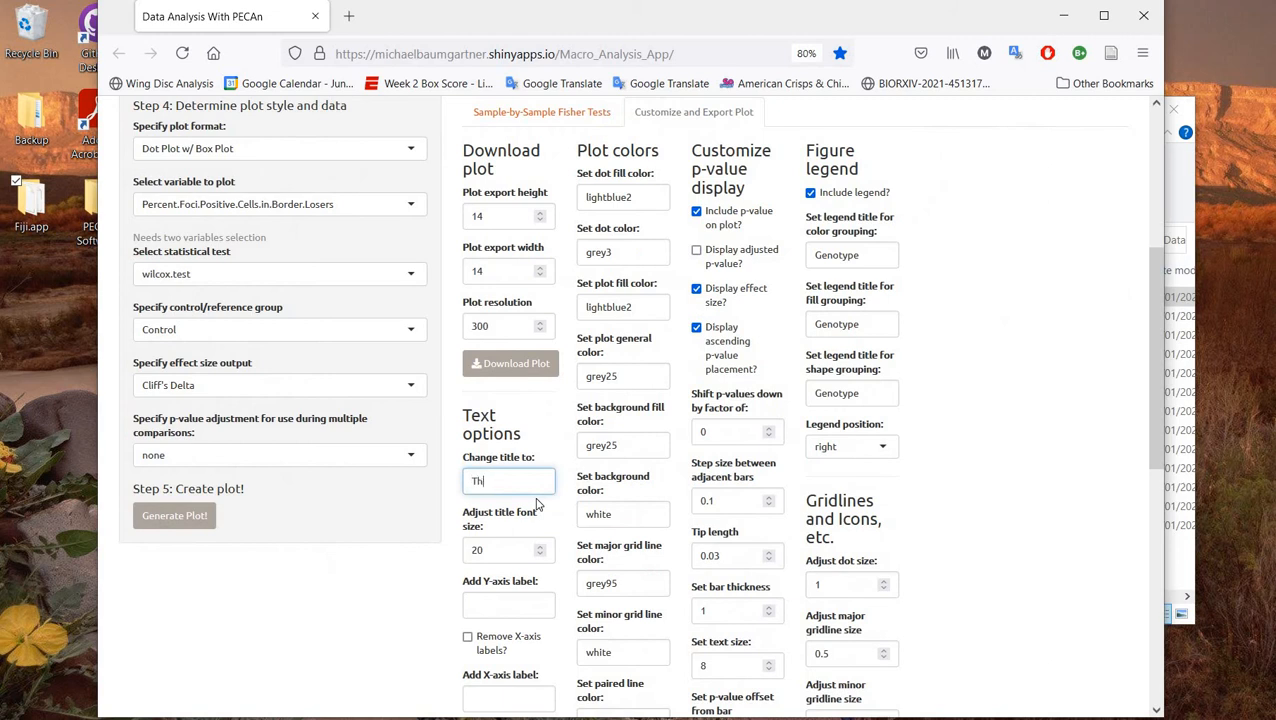
type("This is my experiment")
Set the plot fill color to red and regenerate the plot.
scroll(662, 370, "up", 2)
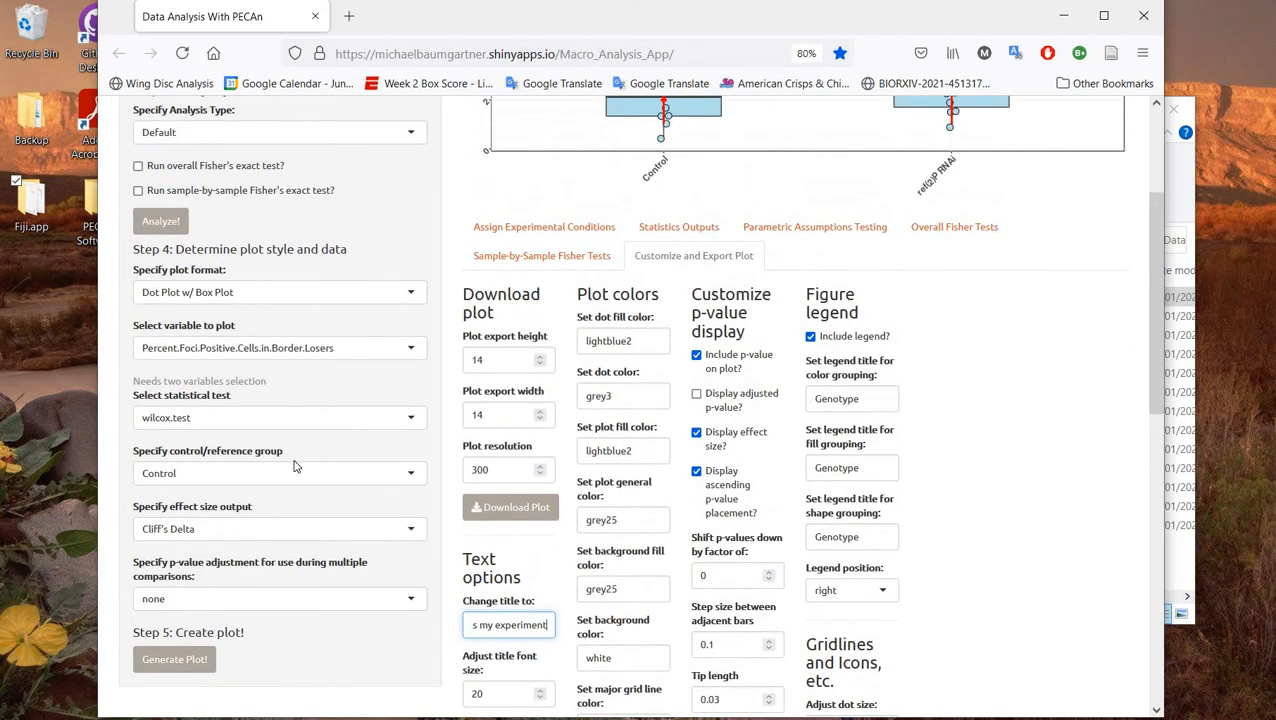
double_click(612, 451)
type("red")
scroll(700, 477, "down", 3)
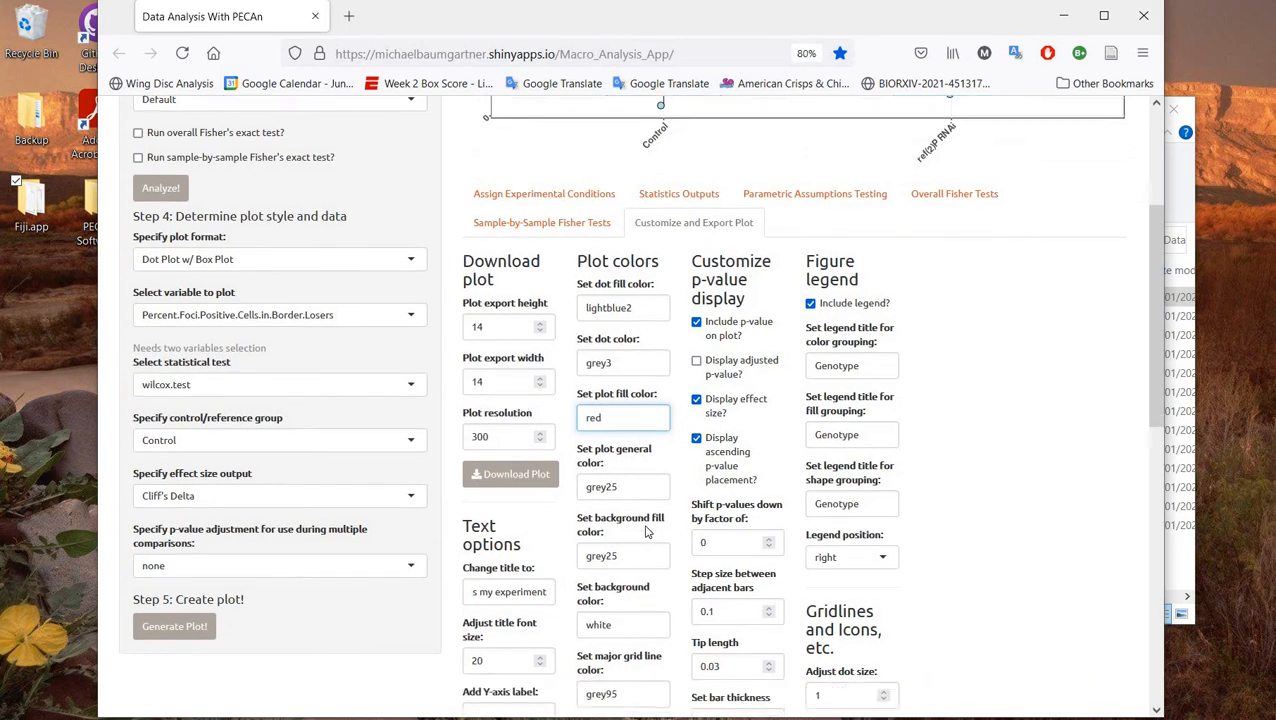
scroll(430, 525, "down", 2)
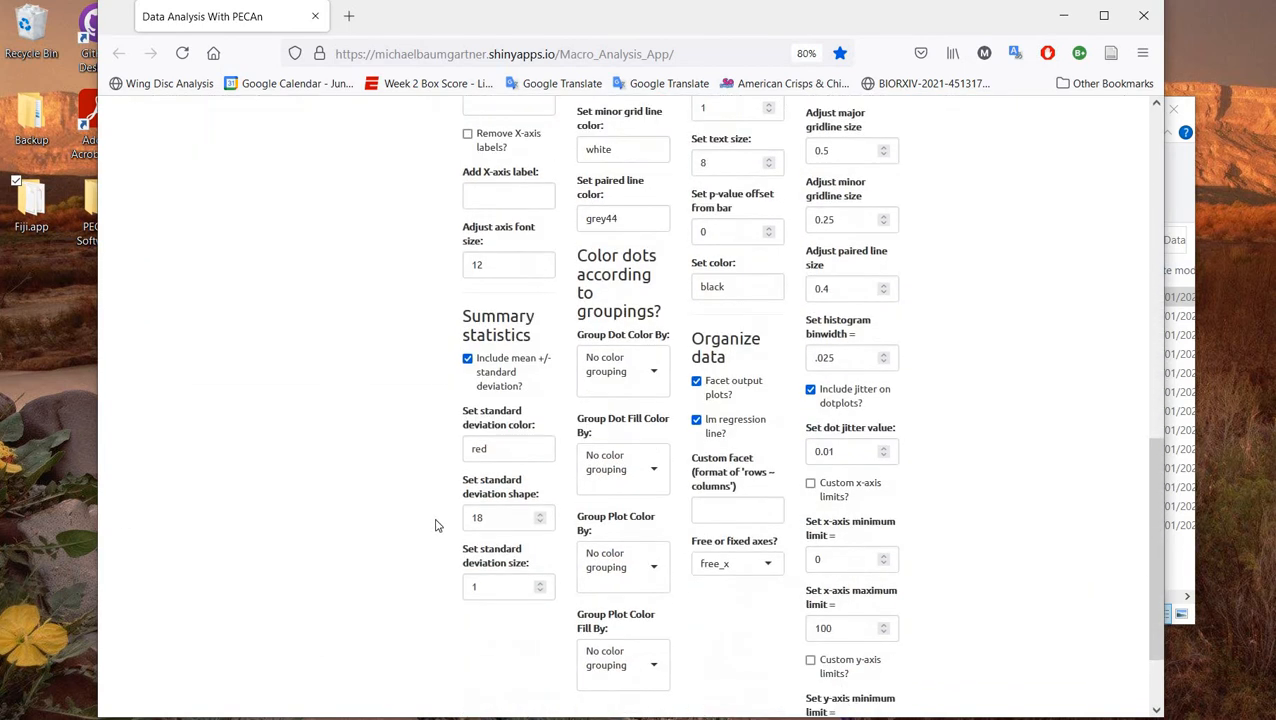
scroll(433, 521, "up", 5)
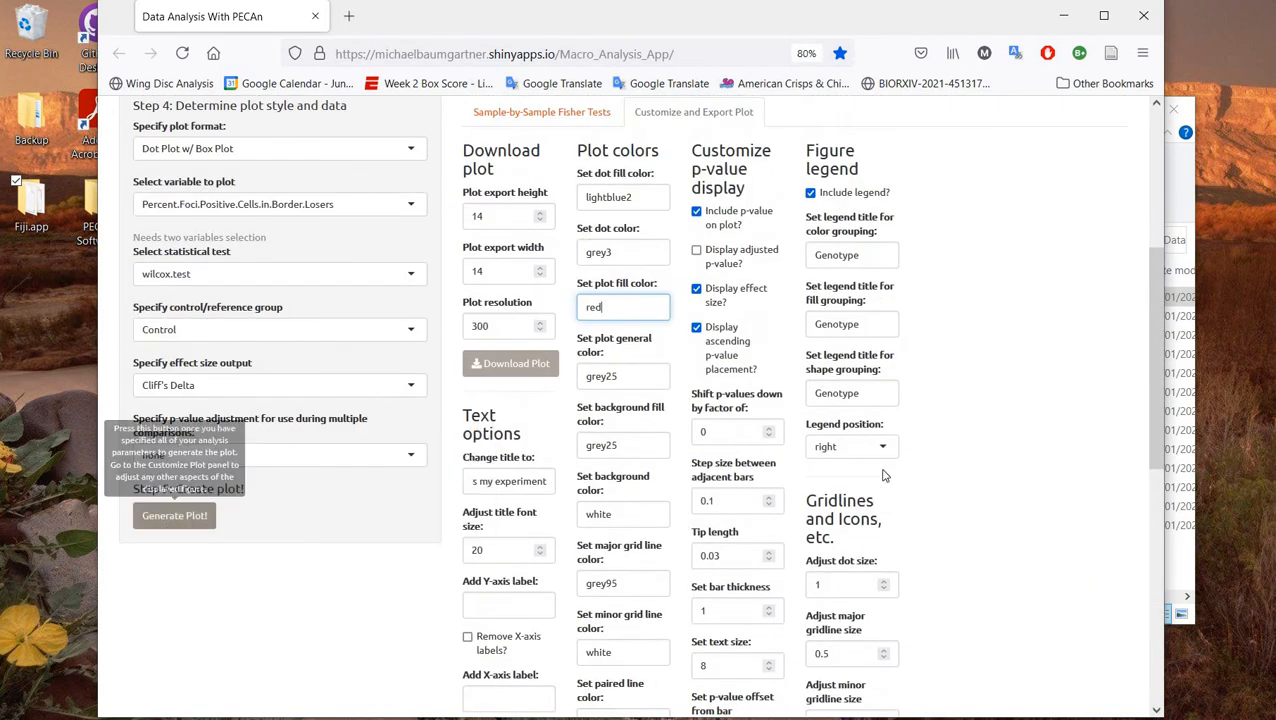
left_click(166, 518)
scroll(756, 384, "up", 4)
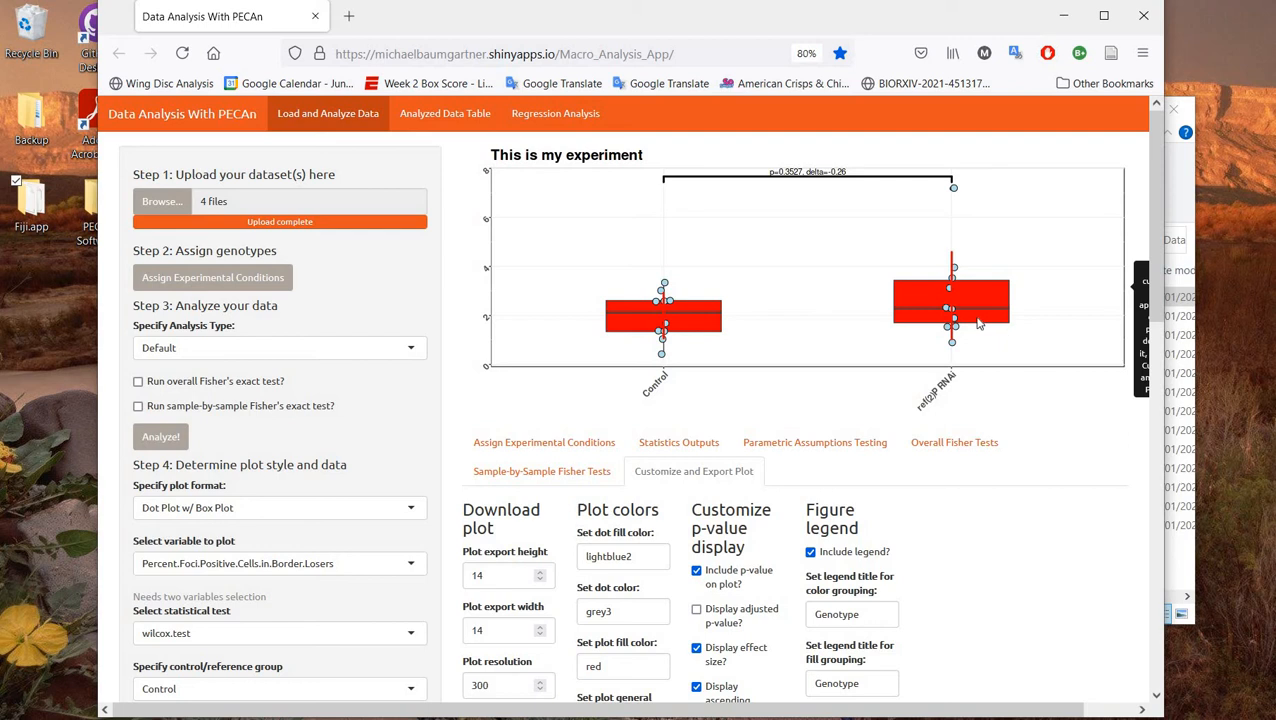
Turn off the effect size display in the p-value options and regenerate the plot.
scroll(1000, 515, "down", 4)
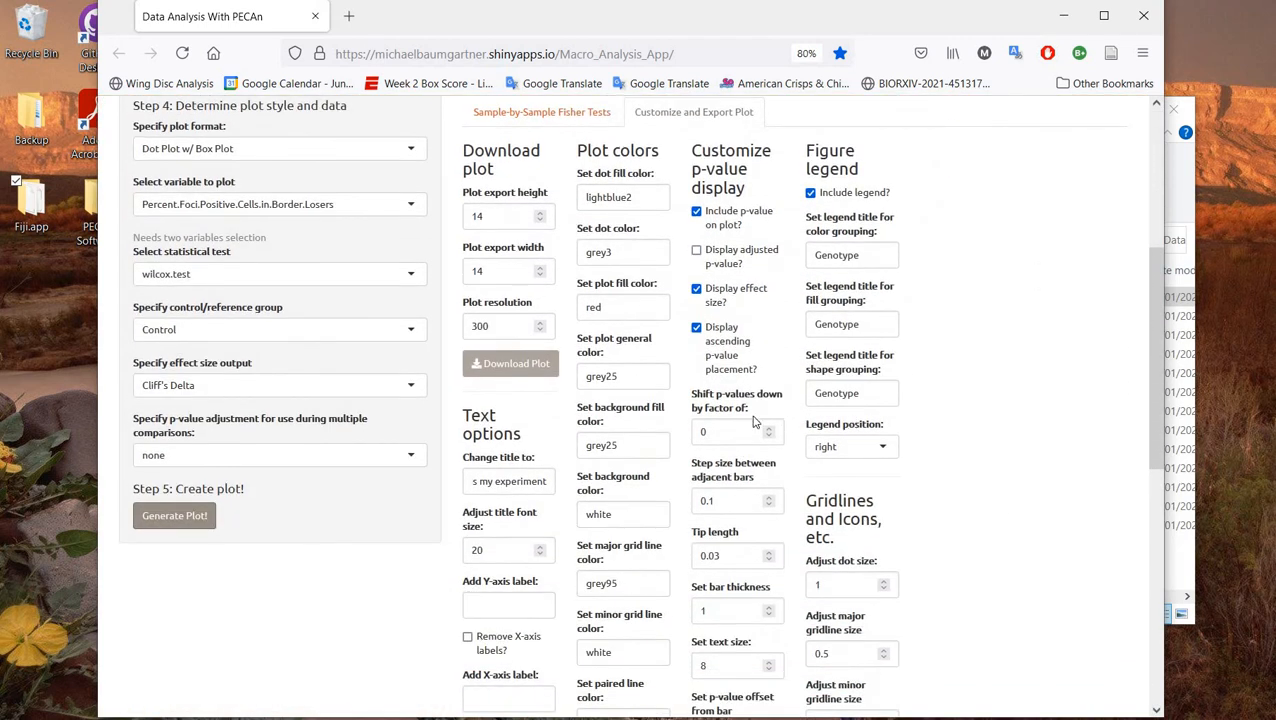
scroll(755, 423, "up", 2)
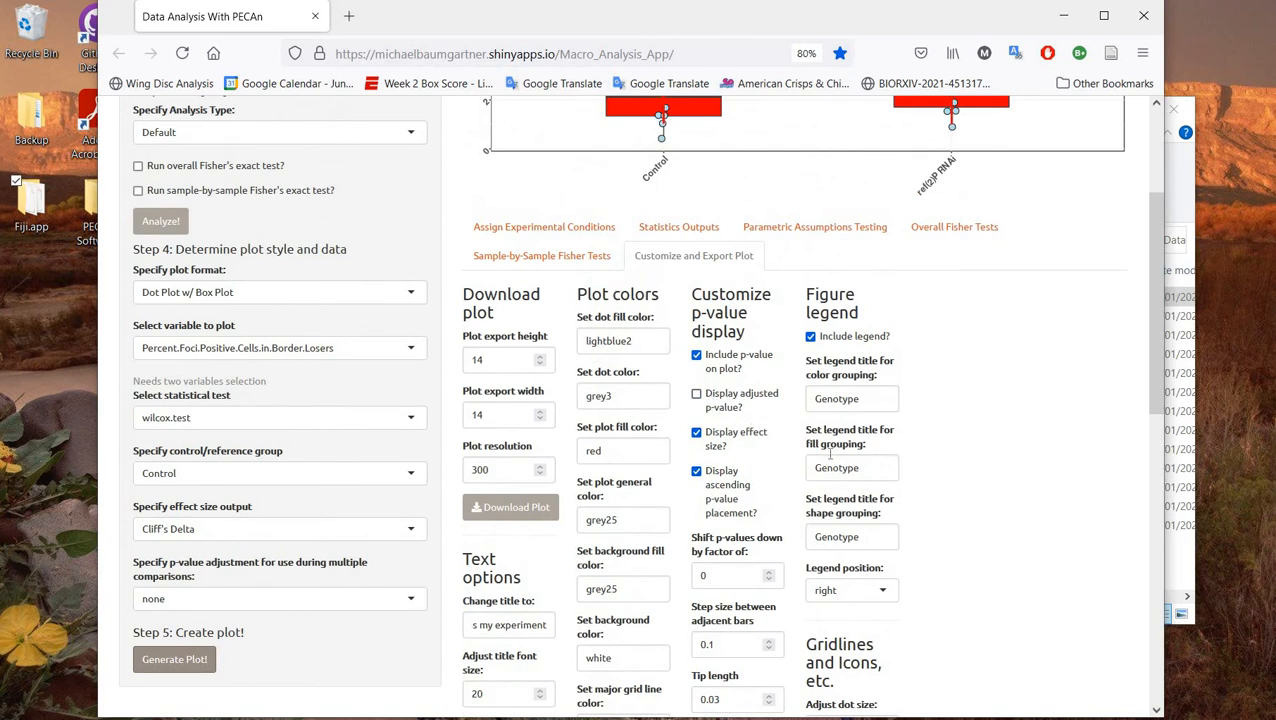
left_click(696, 433)
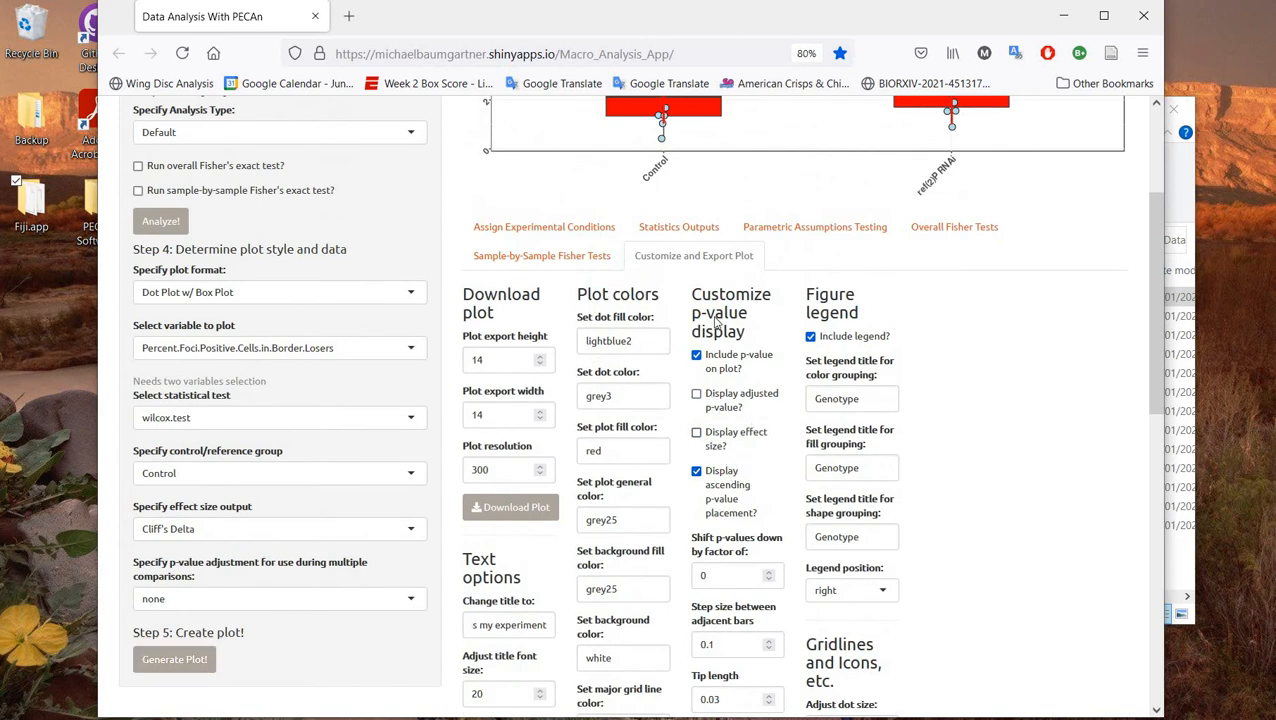
scroll(800, 194, "up", 3)
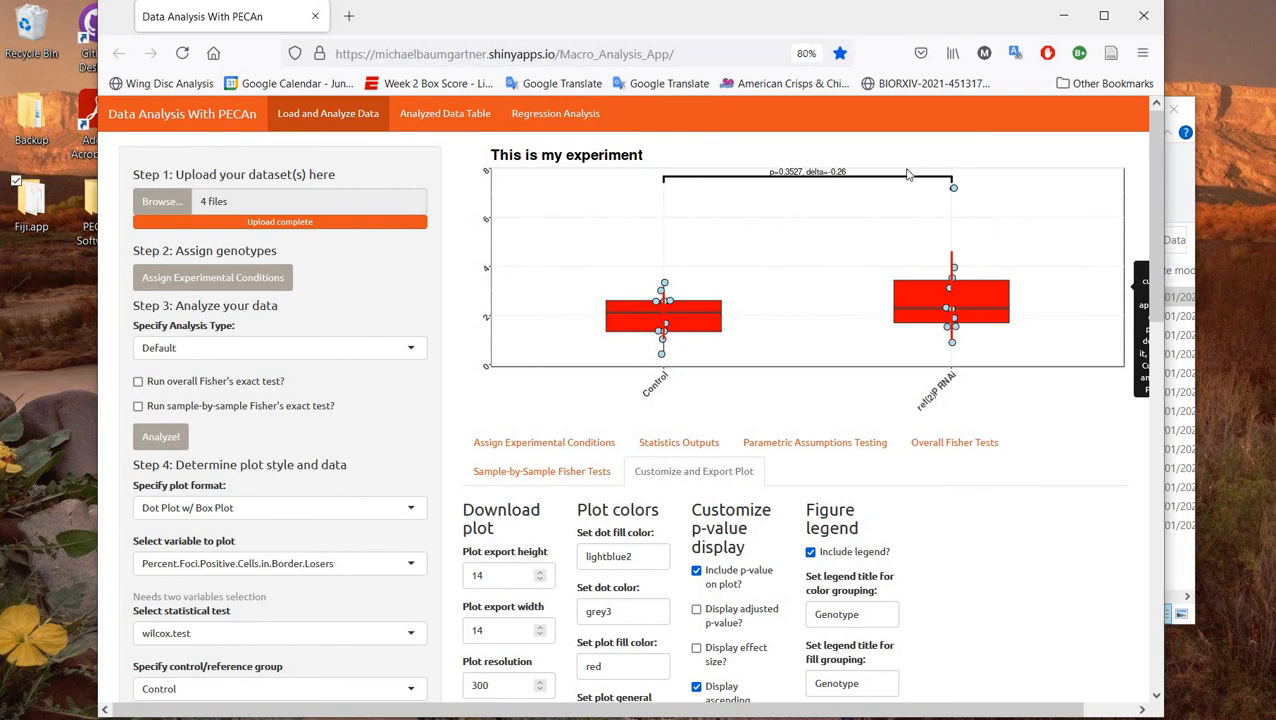
scroll(178, 604, "down", 3)
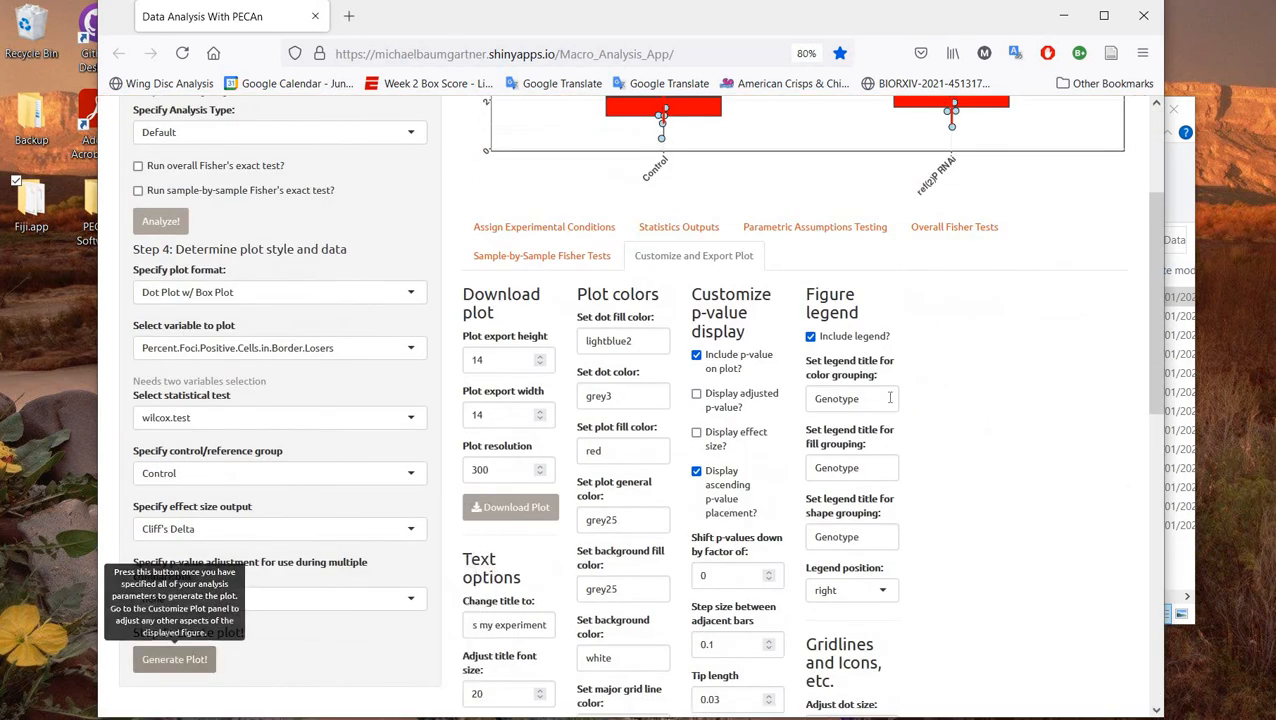
scroll(850, 280, "up", 3)
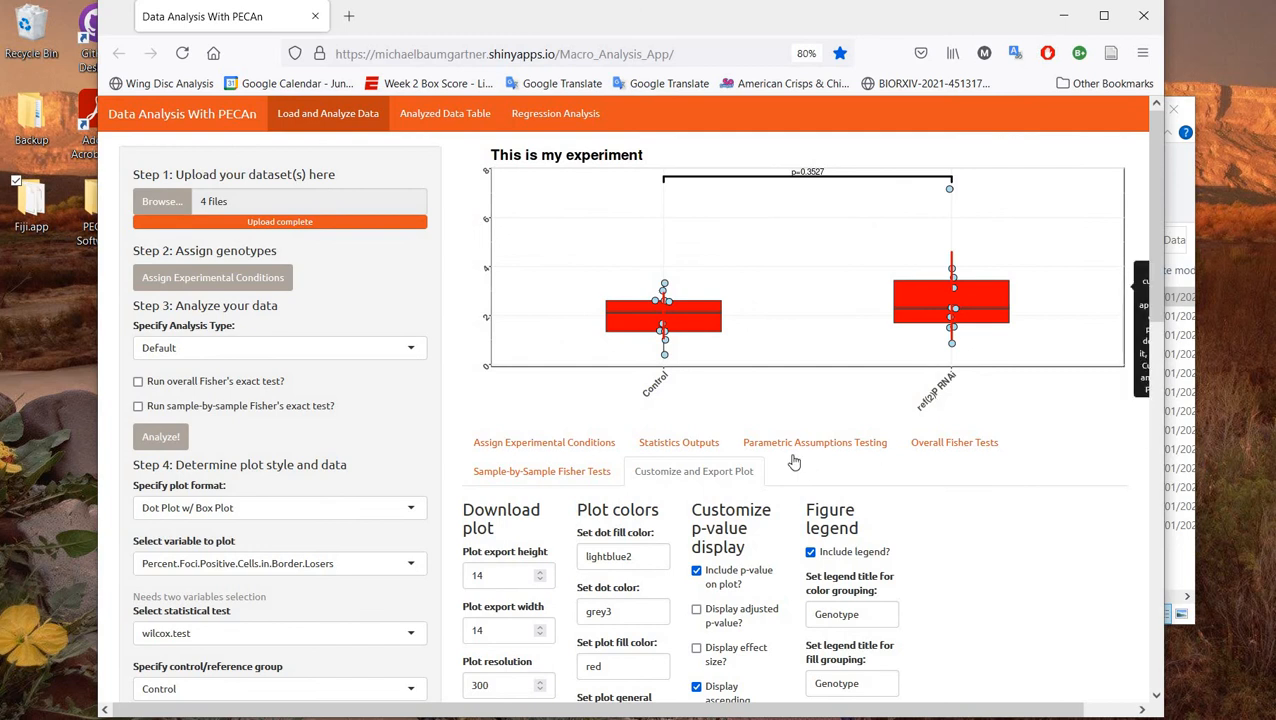
Try a plot export height of 11 and return it to 14.
scroll(793, 498, "down", 2)
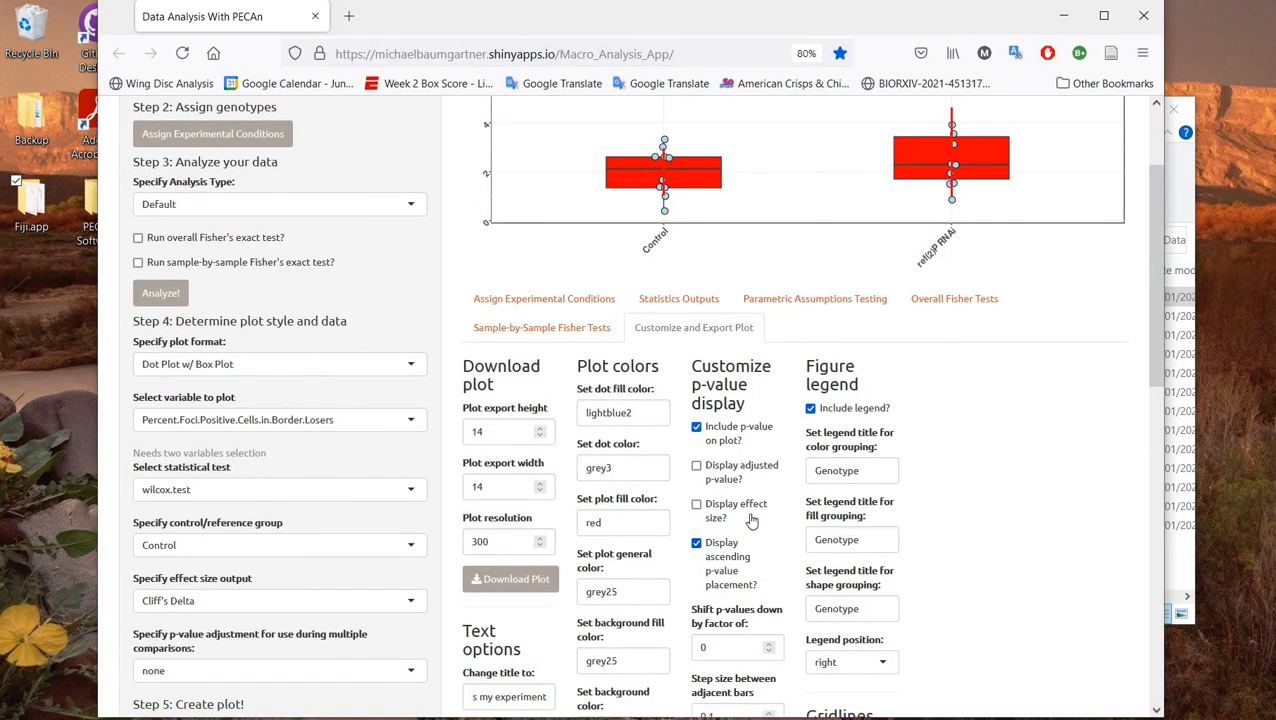
scroll(755, 521, "down", 1)
scroll(590, 410, "up", 2)
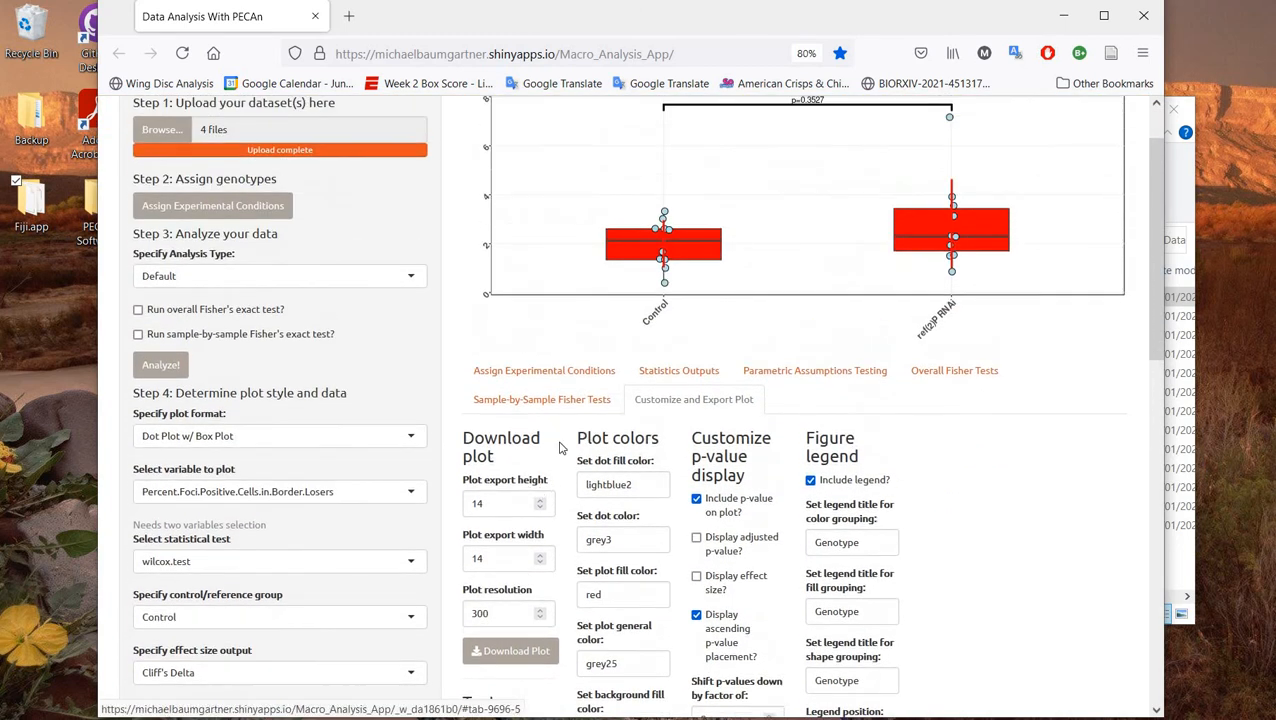
scroll(829, 297, "up", 1)
scroll(829, 297, "down", 2)
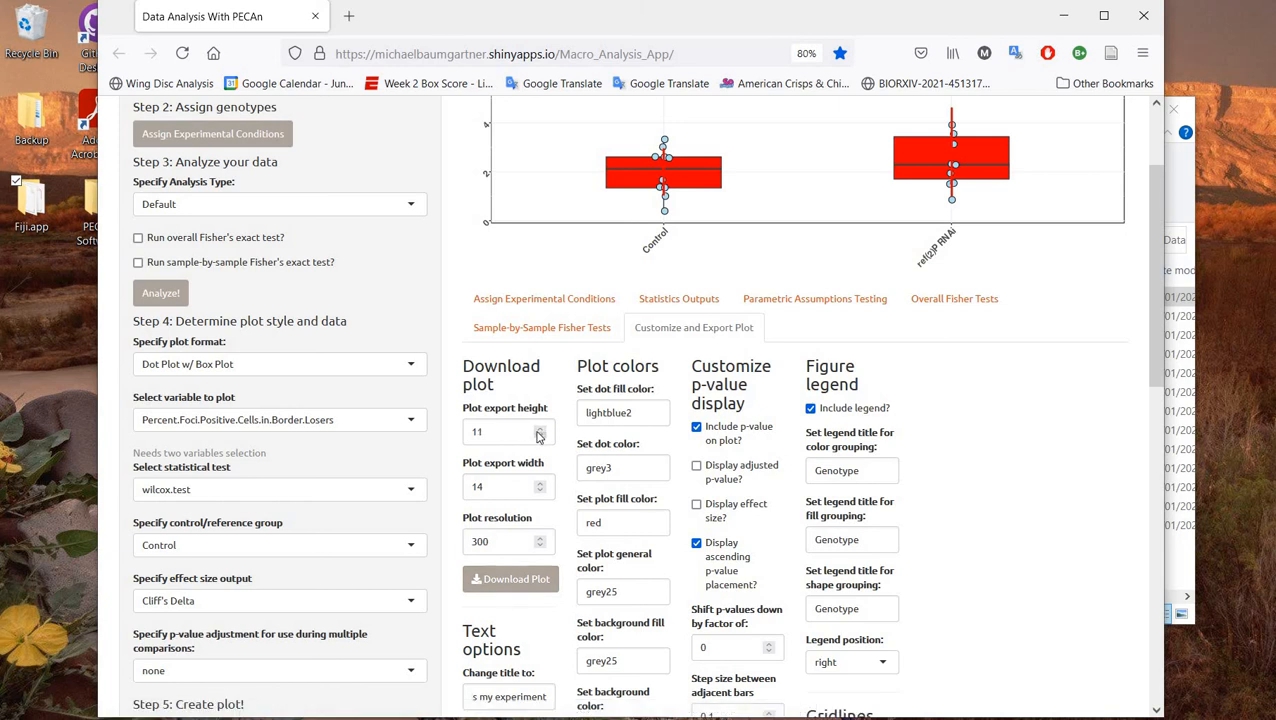
left_click(539, 430)
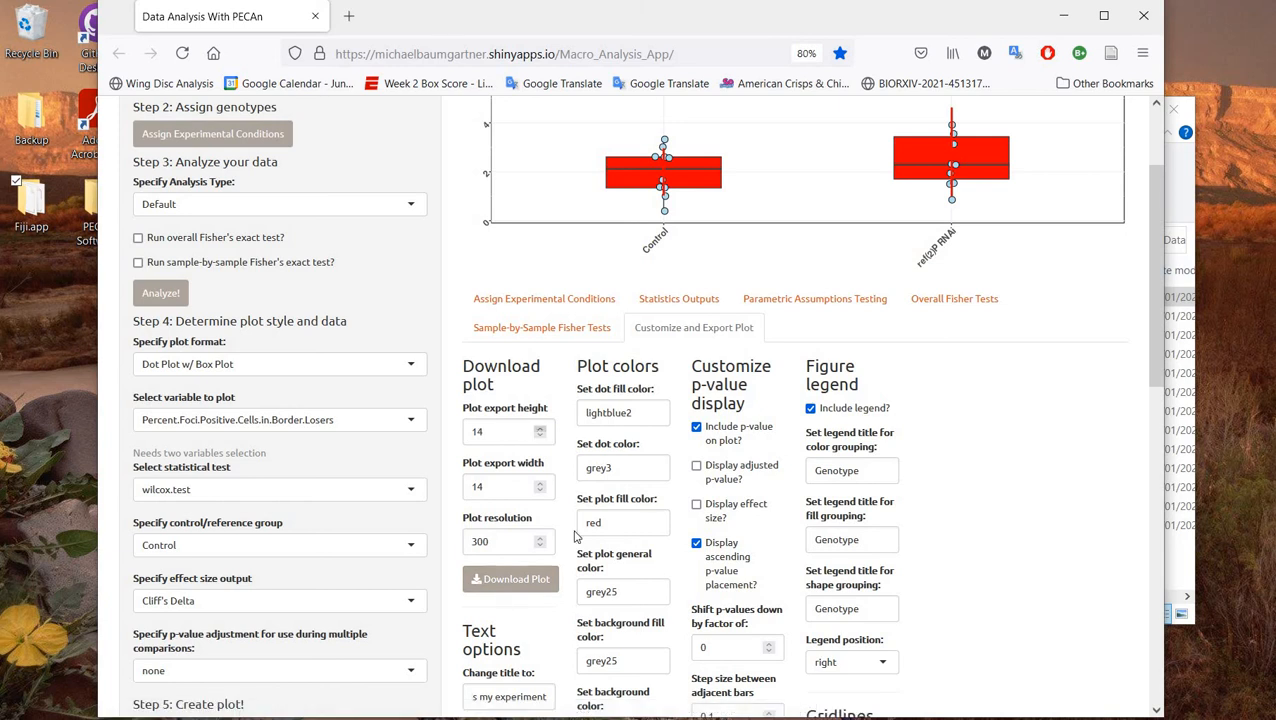
Download the customized plot as a PDF with export size 14 by 14 and resolution 300, and open it with Firefox.
left_click(539, 493)
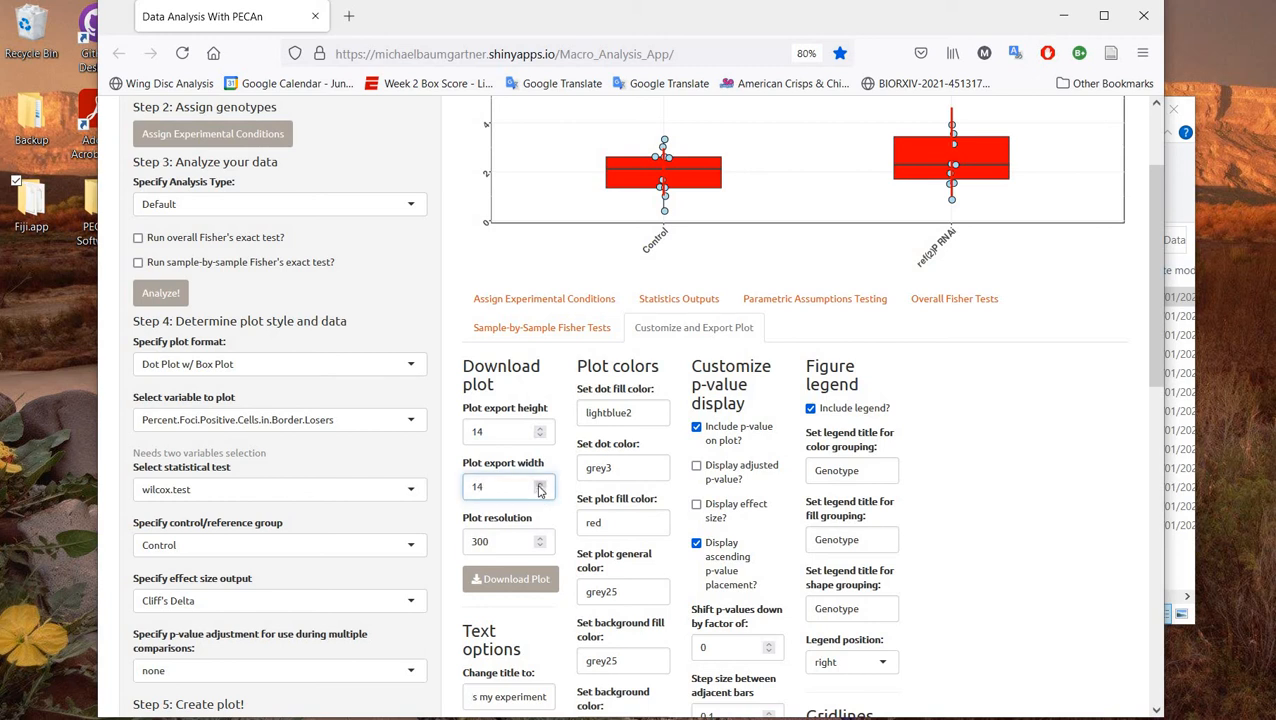
left_click(527, 581)
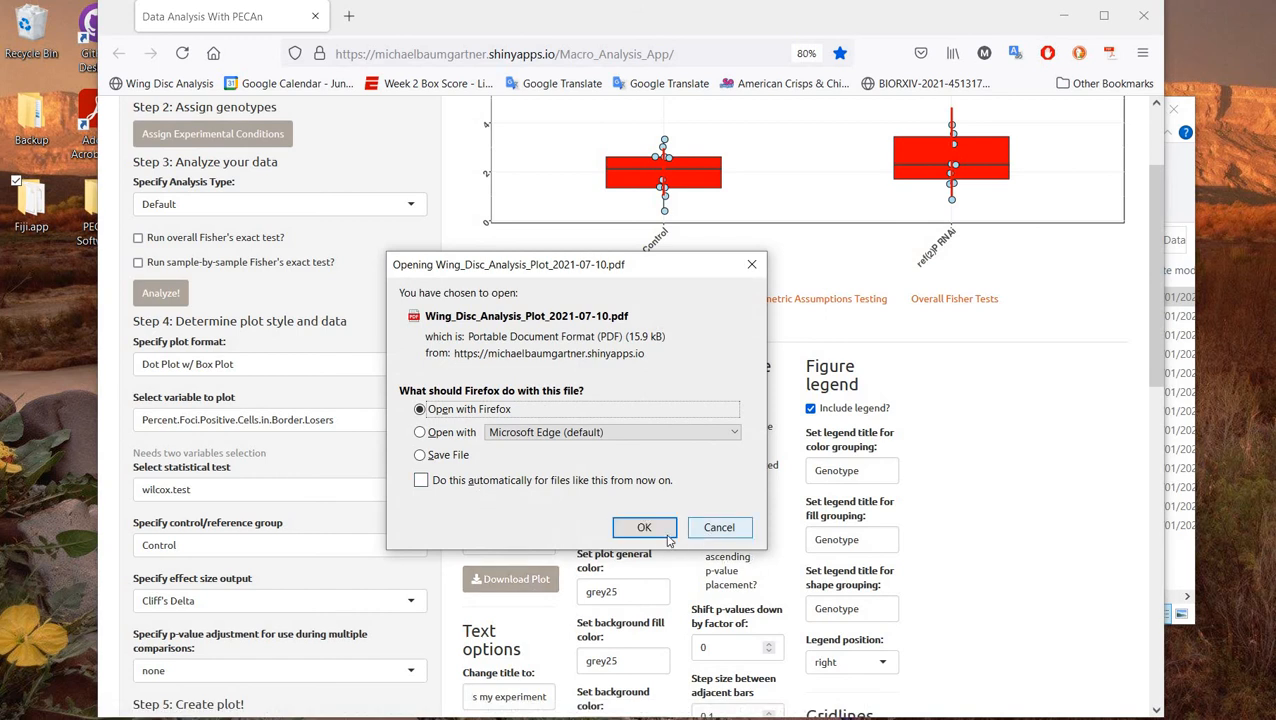
left_click(660, 532)
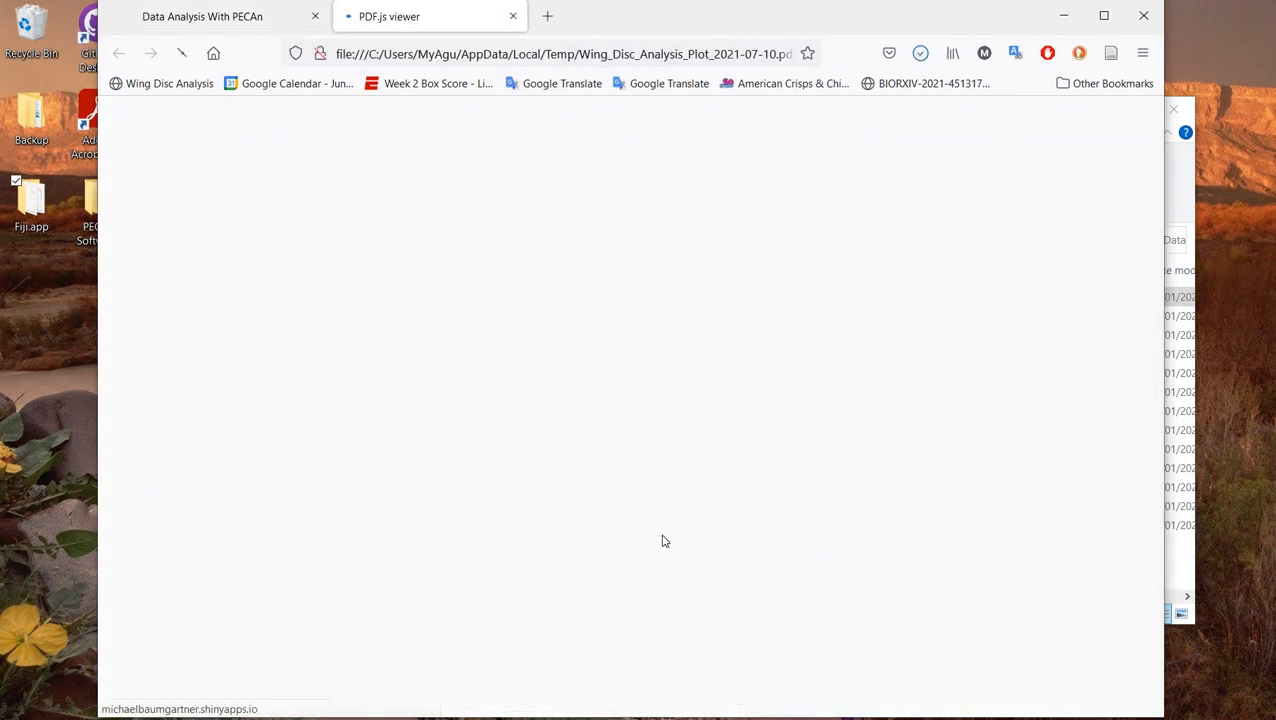
Examine the exported plot PDF from the title and p-value bracket down to the Control and ref(2)P RNAi axis labels.
scroll(683, 524, "down", 3)
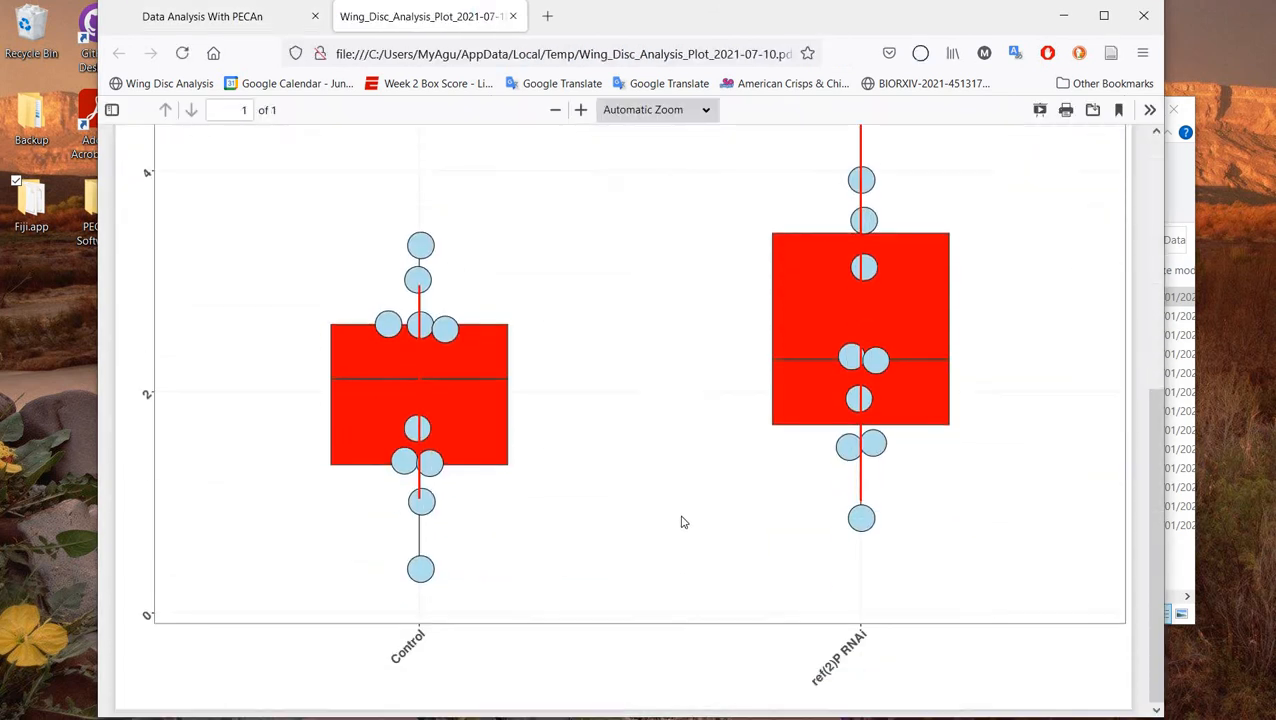
scroll(683, 524, "up", 5)
scroll(685, 519, "down", 5)
scroll(683, 519, "up", 3)
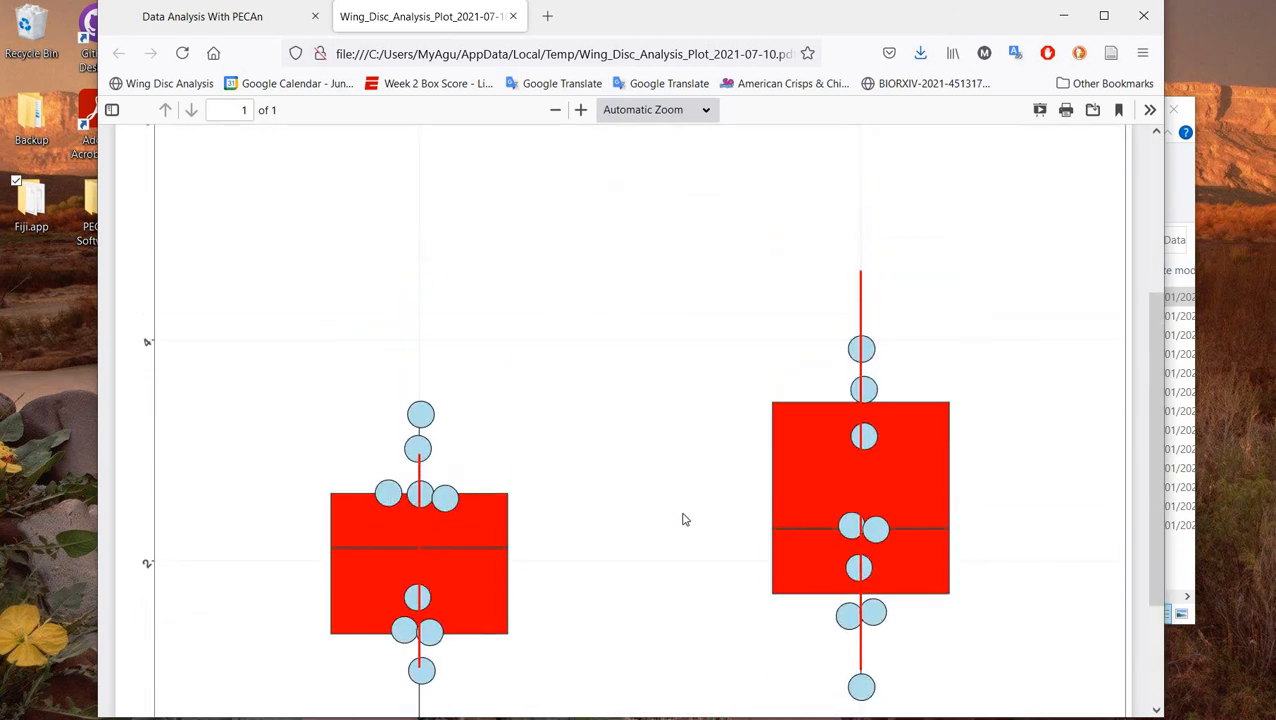
scroll(683, 518, "down", 3)
scroll(689, 507, "up", 3)
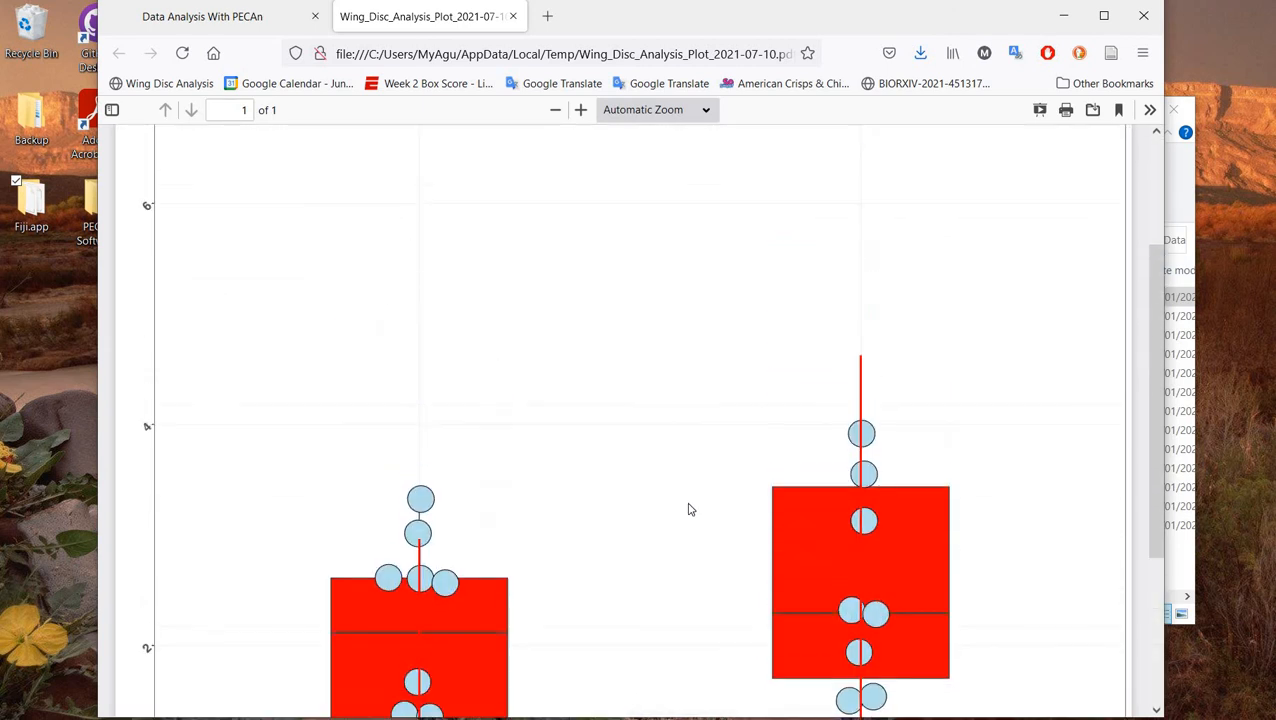
scroll(638, 550, "down", 3)
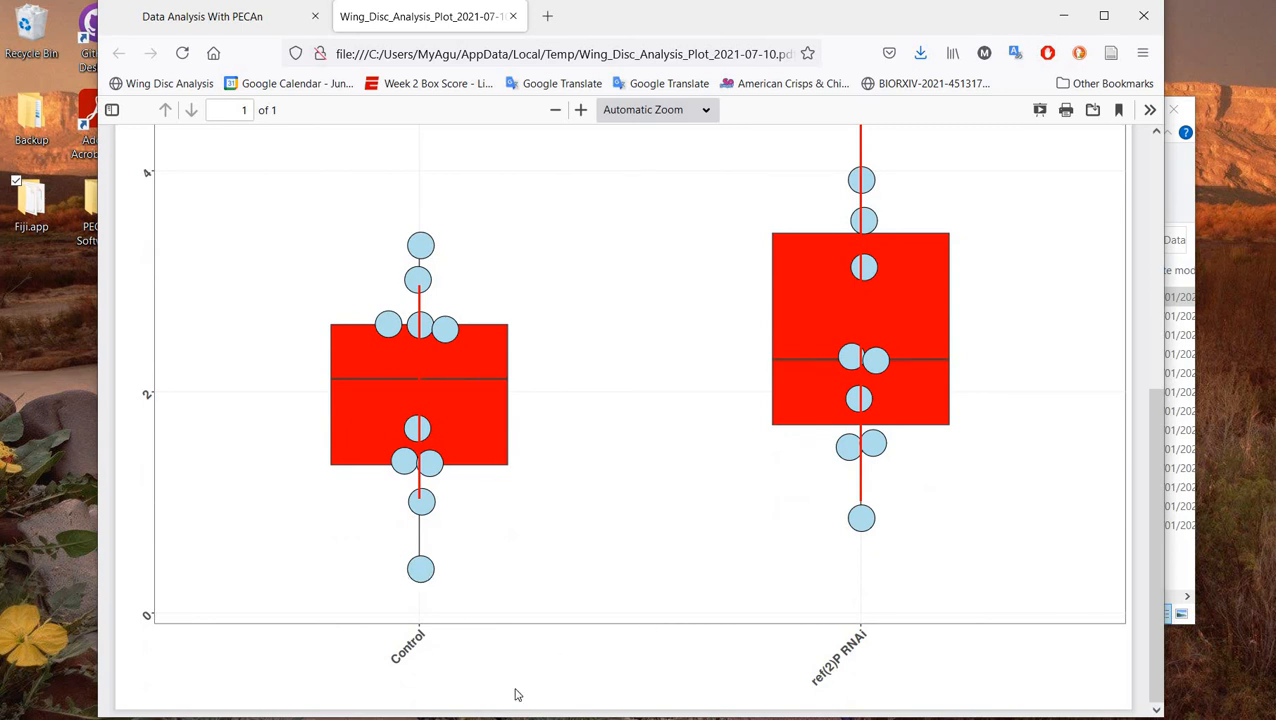
double_click(430, 632)
left_click(424, 566)
scroll(868, 395, "up", 5)
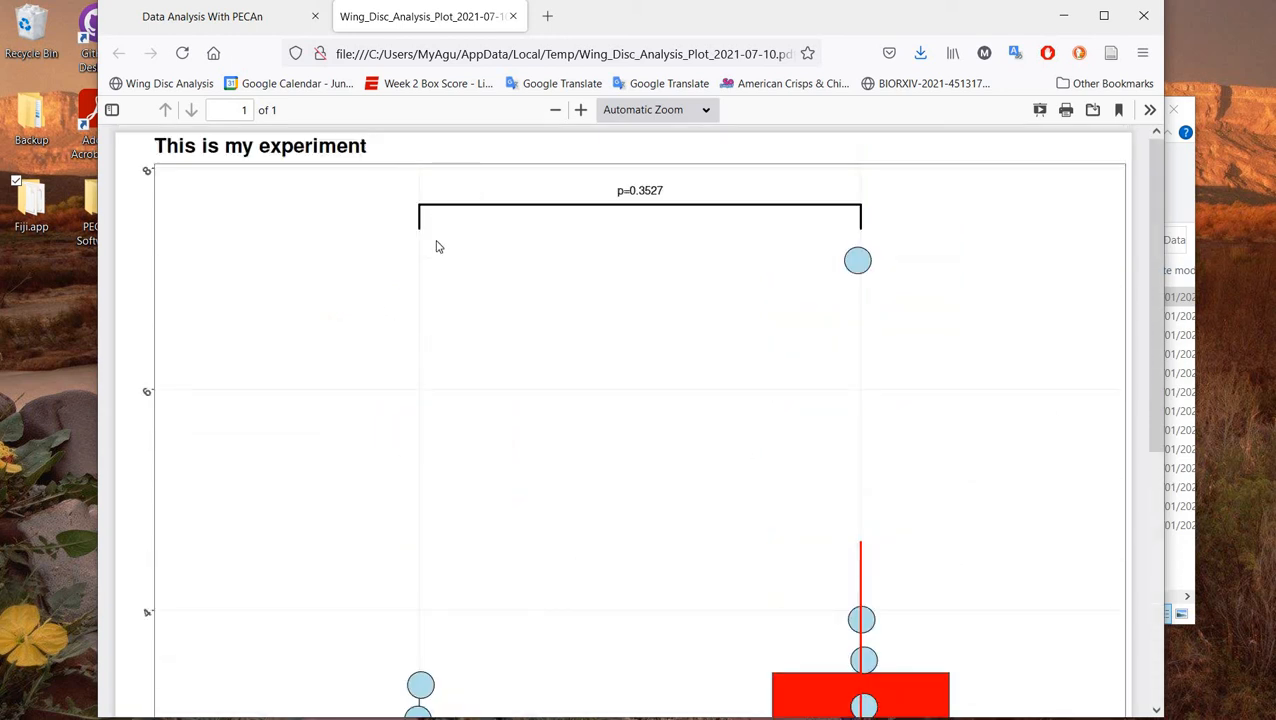
Return to the Data Analysis With PECAn page and review the plot together with its customization and export options.
left_click(154, 30)
scroll(757, 462, "up", 2)
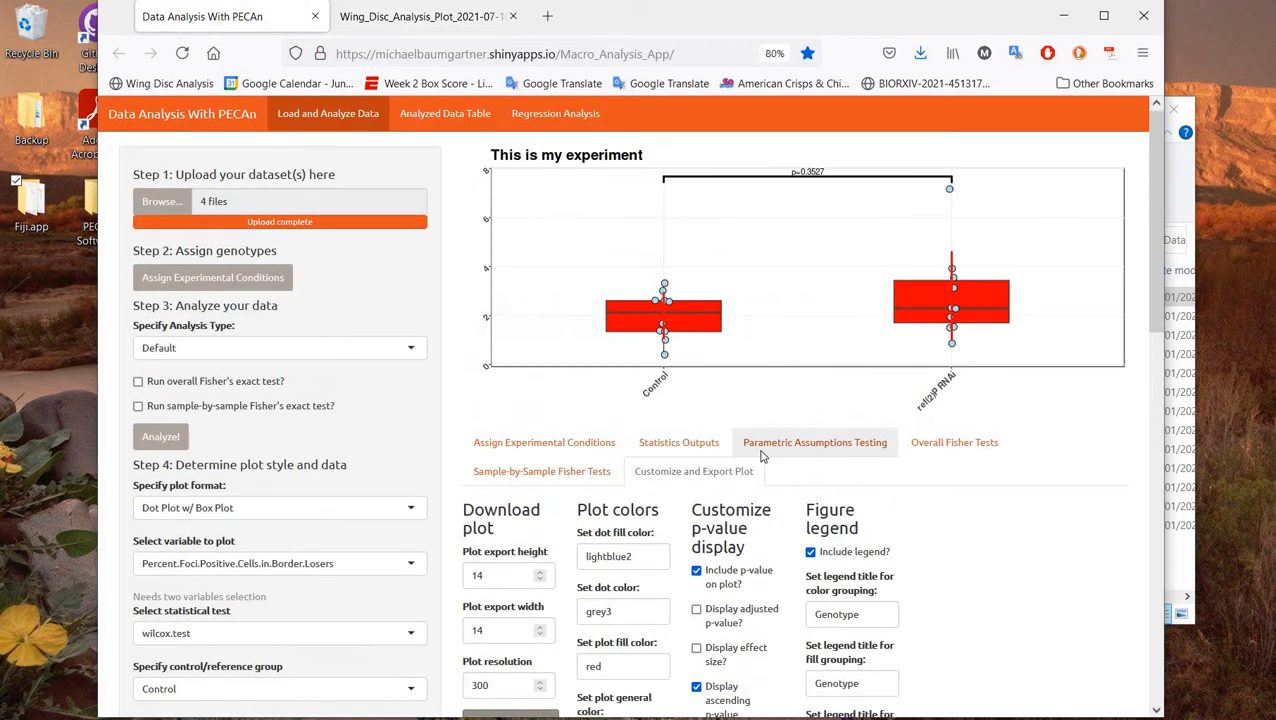
scroll(757, 462, "down", 3)
scroll(757, 462, "down", 3)
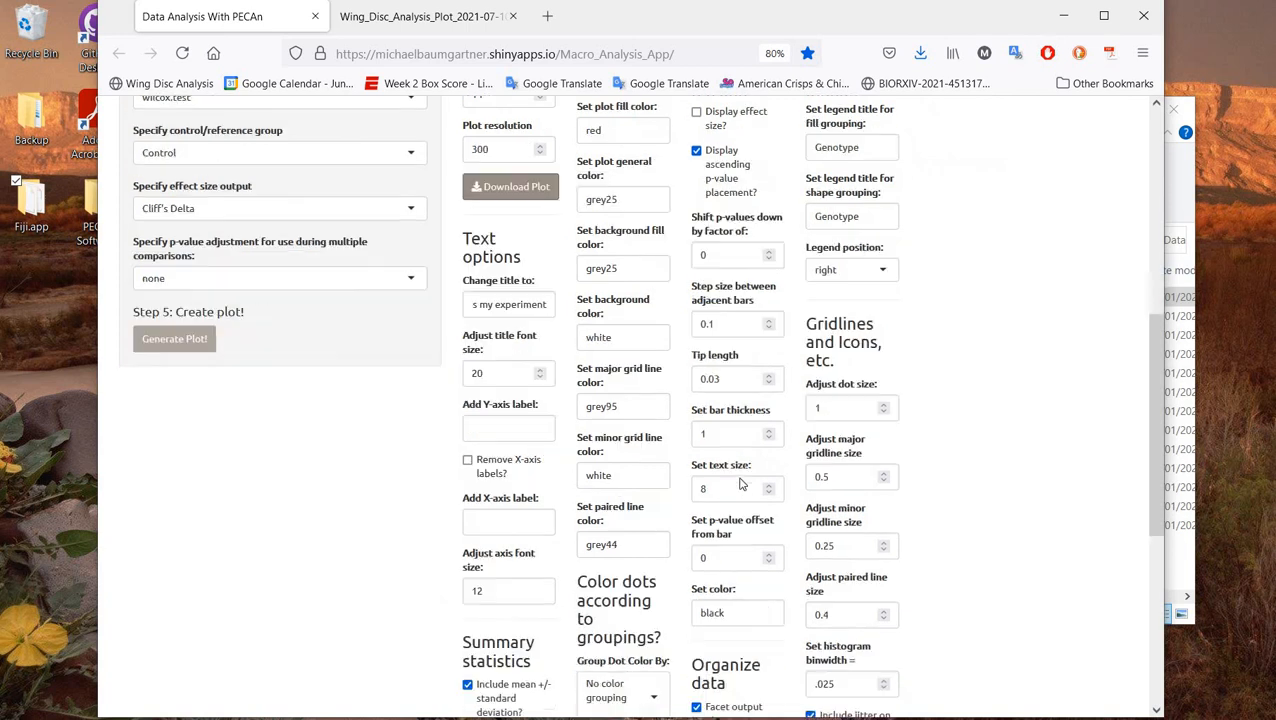
scroll(742, 478, "up", 2)
scroll(742, 478, "up", 5)
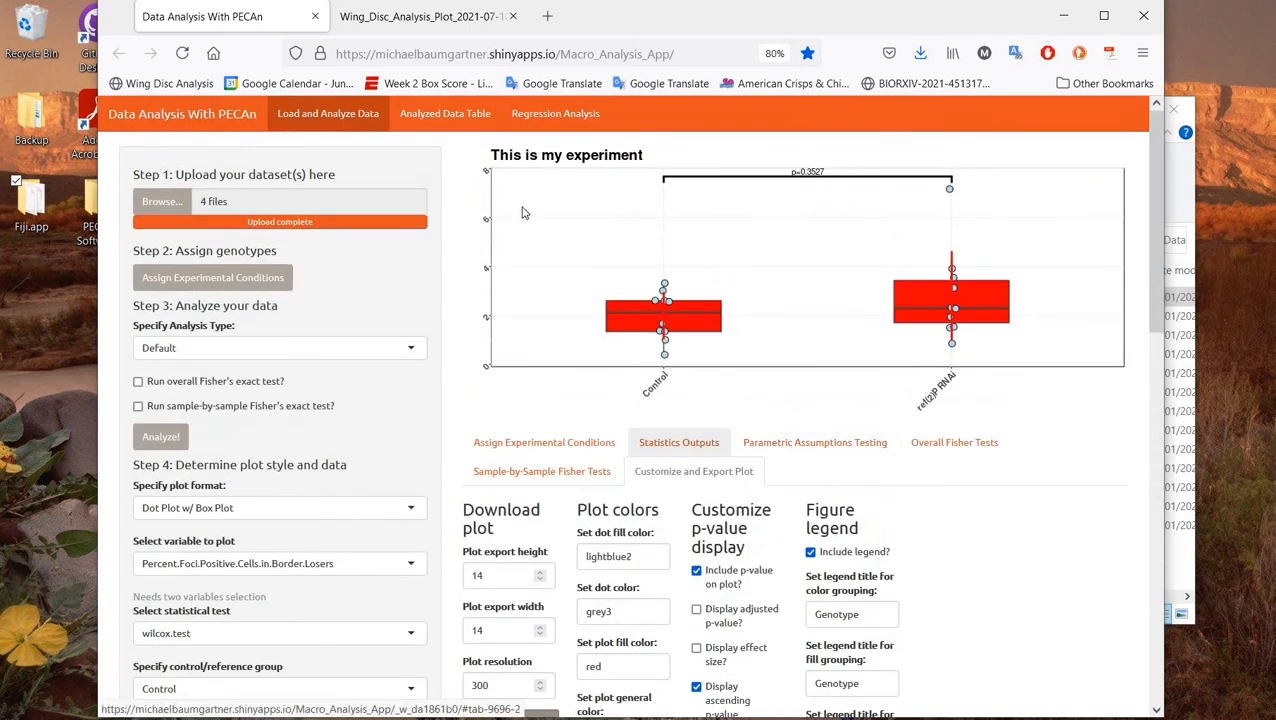
scroll(497, 600, "down", 5)
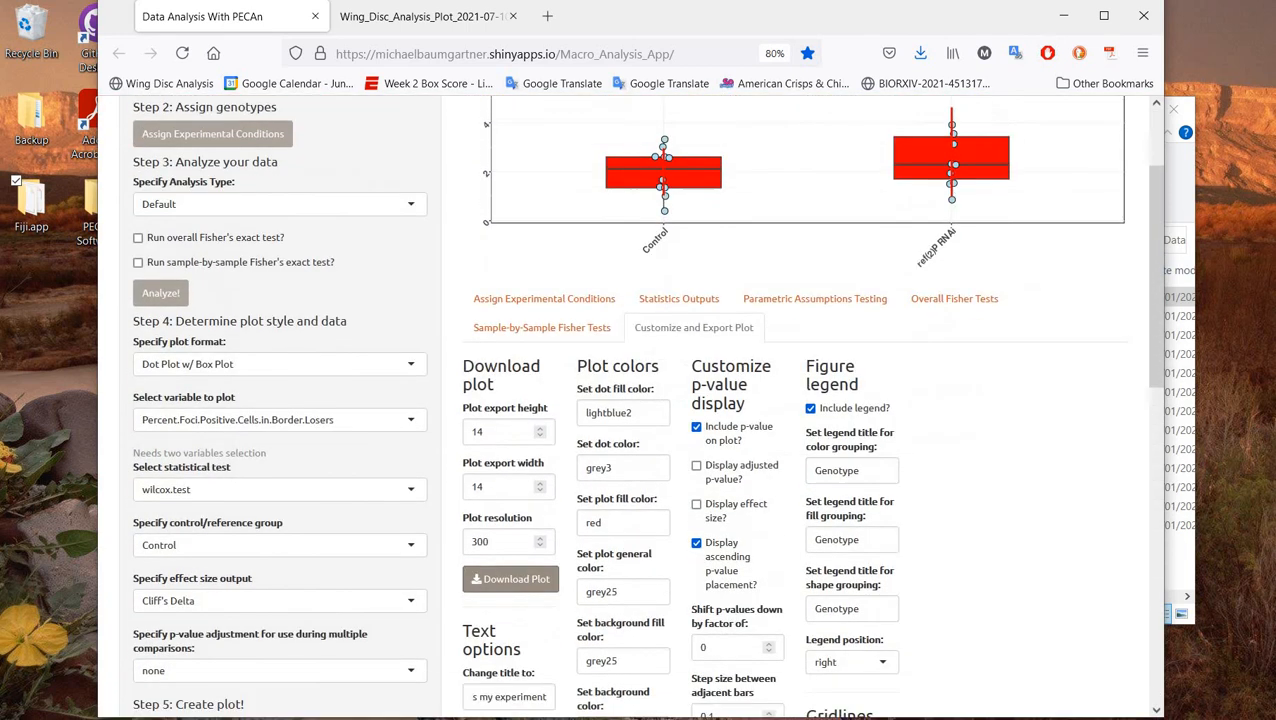